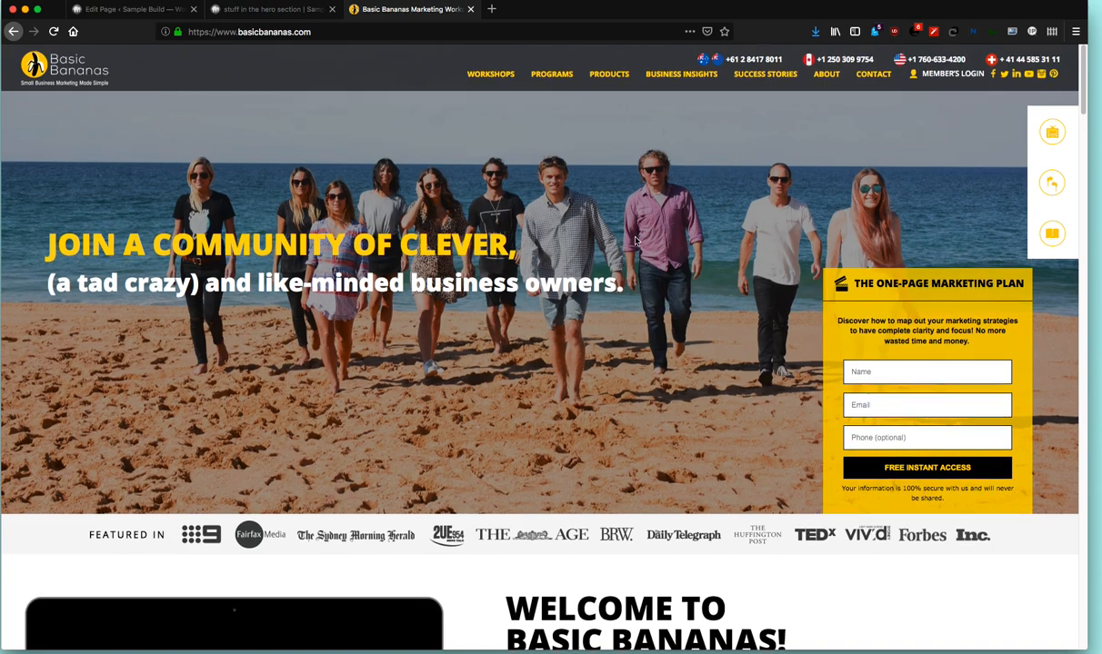
# - Examine the Basic Bananas home page, from its hero section with the overlaid form through the content sections below, and return to the hero
pyautogui.scroll(-5, 637, 241)
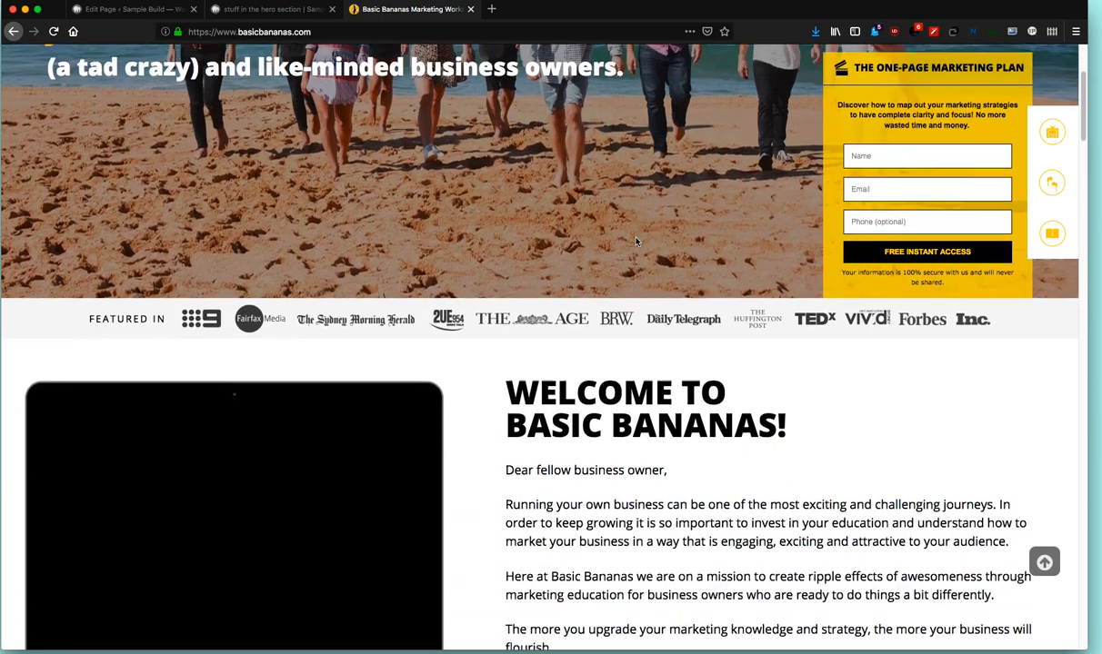
pyautogui.scroll(4, 636, 241)
pyautogui.scroll(1, 639, 241)
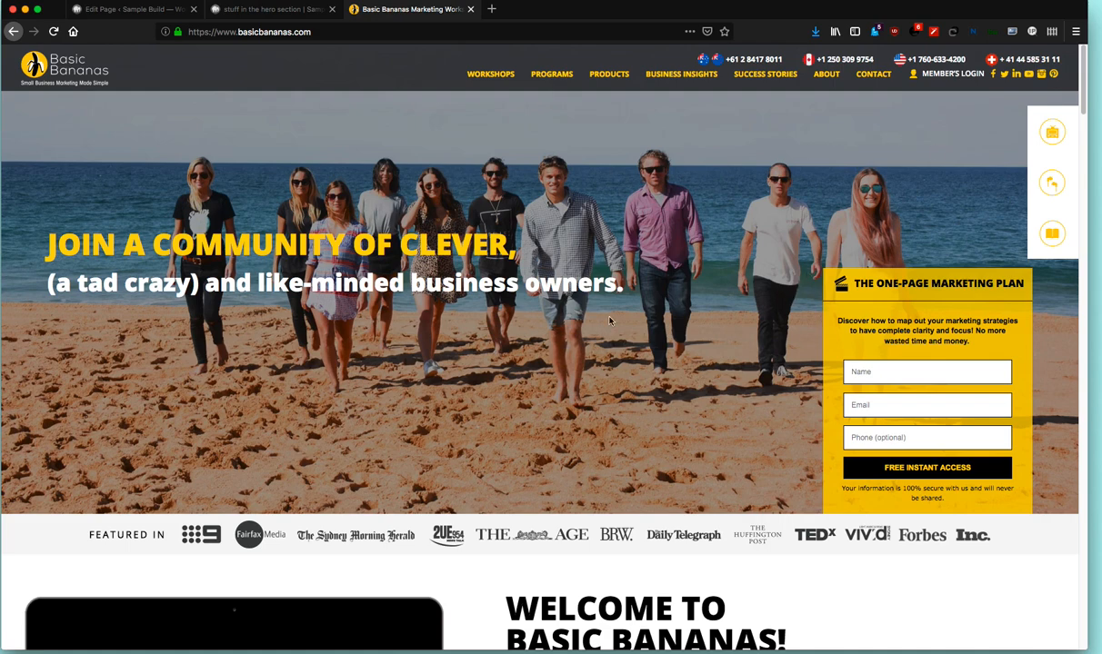
pyautogui.scroll(-5, 667, 300)
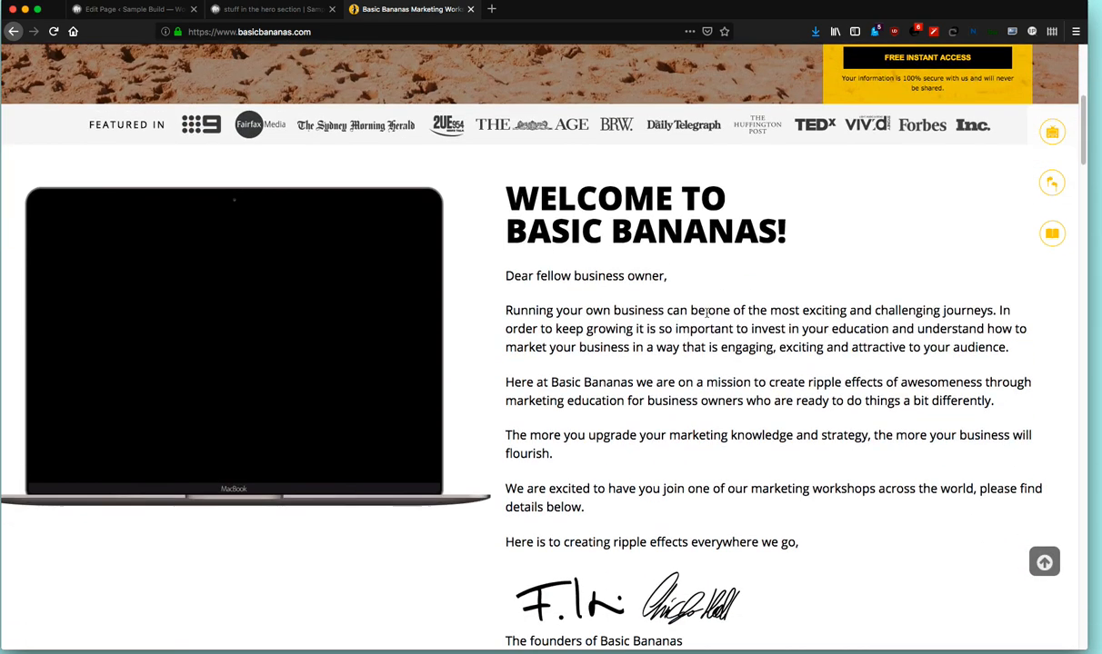
pyautogui.scroll(1, 300, 358)
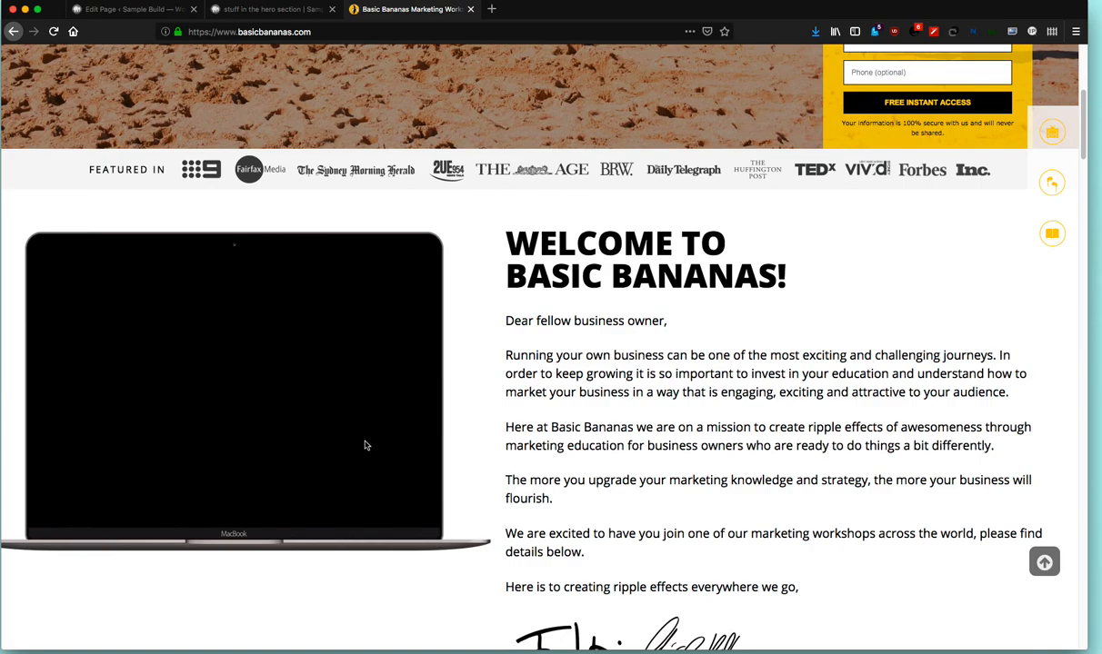
pyautogui.scroll(-4, 854, 368)
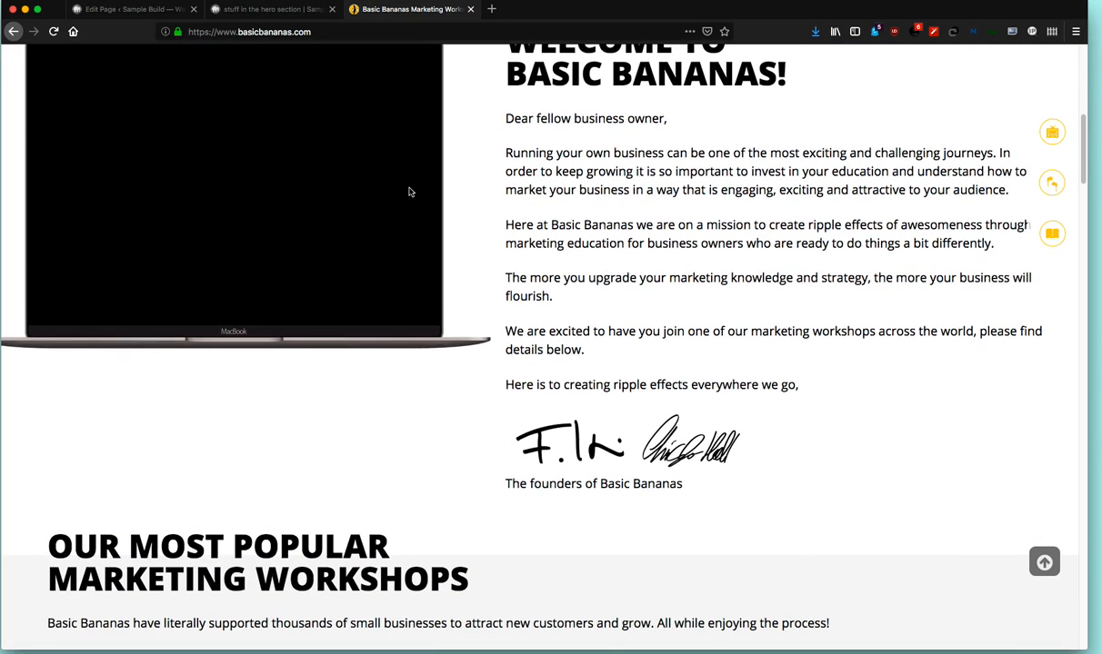
pyautogui.scroll(-6, 664, 221)
pyautogui.scroll(-7, 873, 269)
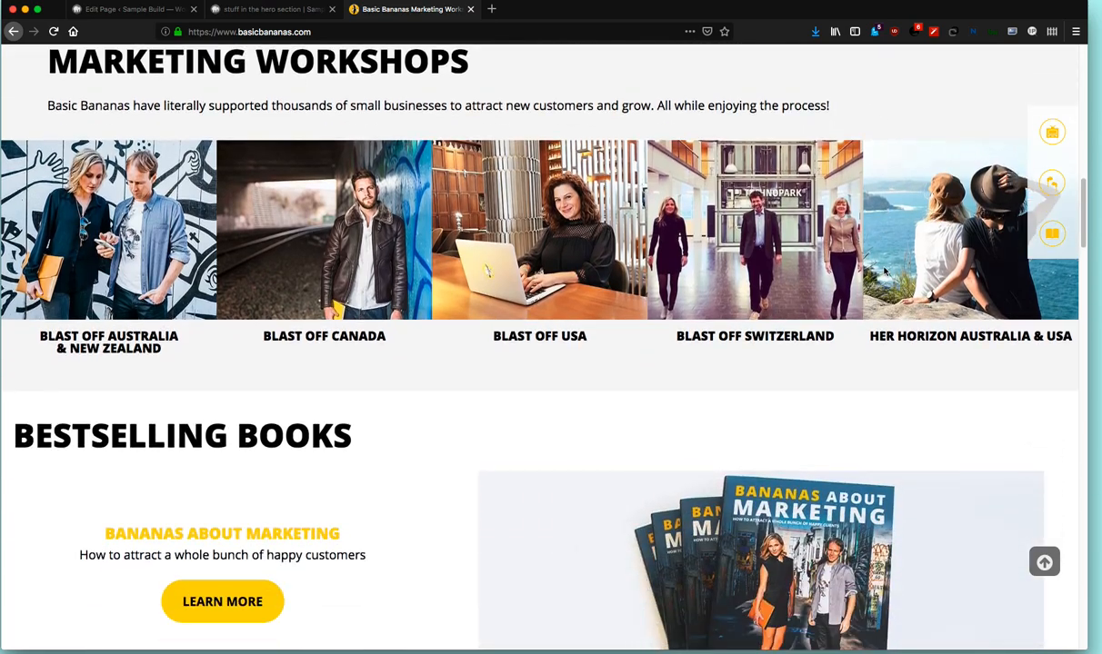
pyautogui.scroll(-14, 883, 271)
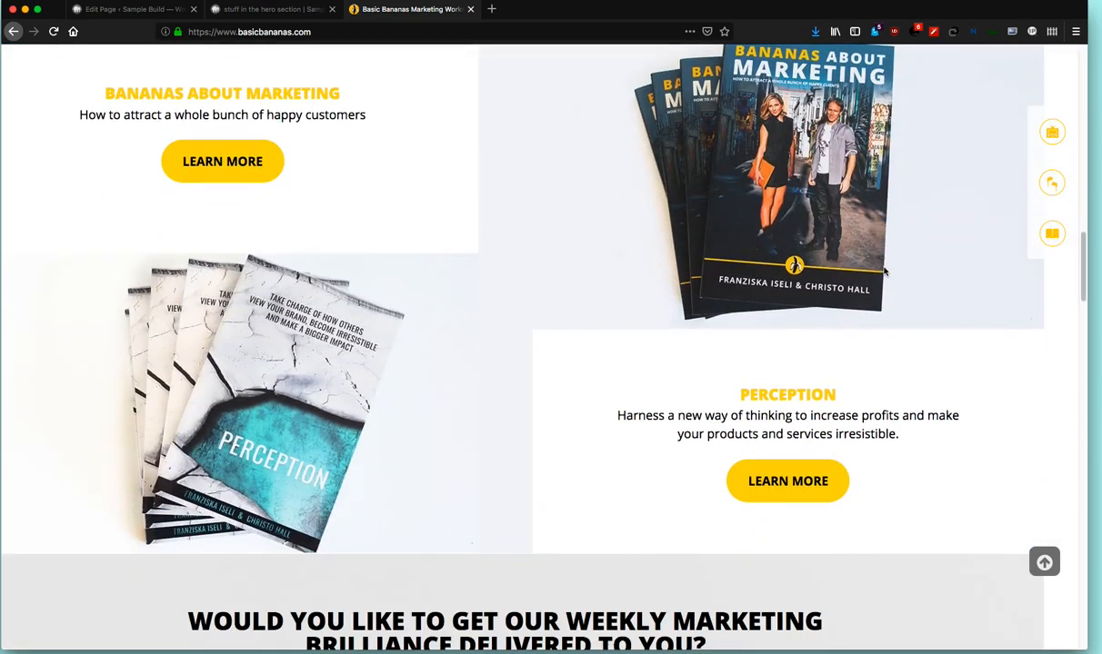
pyautogui.scroll(-11, 883, 273)
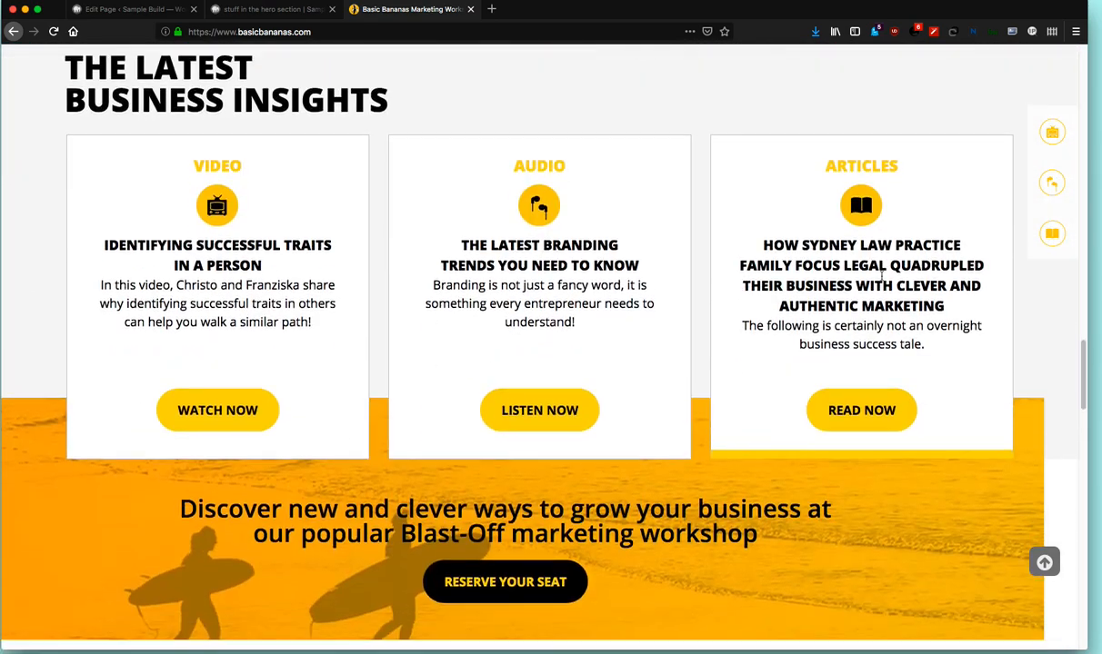
pyautogui.scroll(-5, 882, 367)
pyautogui.scroll(10, 885, 368)
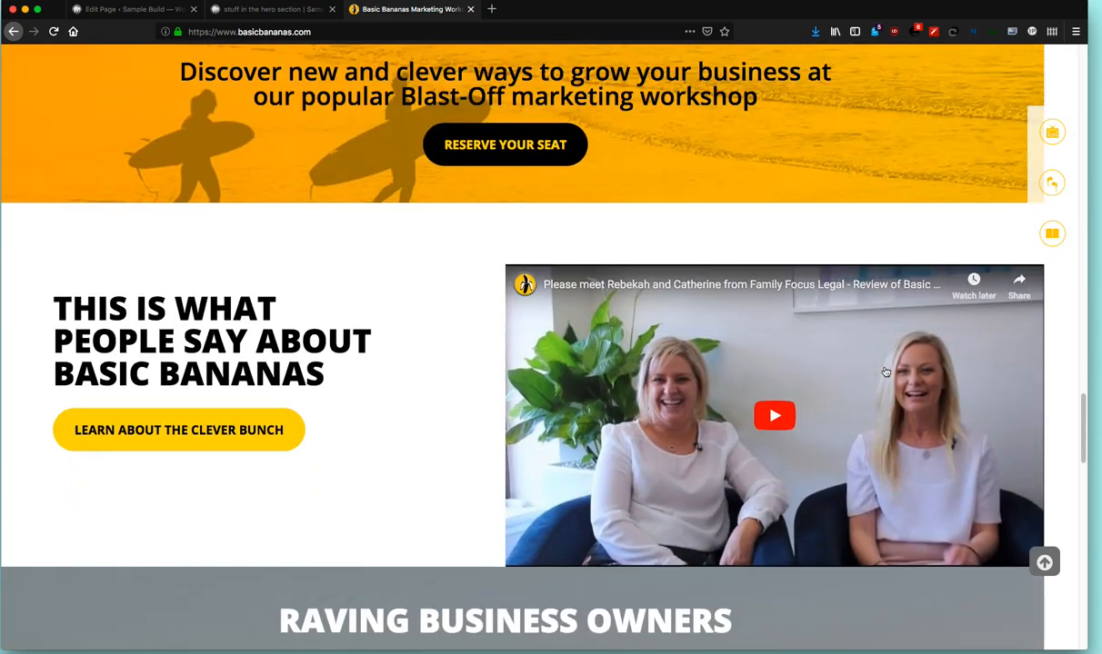
pyautogui.scroll(20, 887, 368)
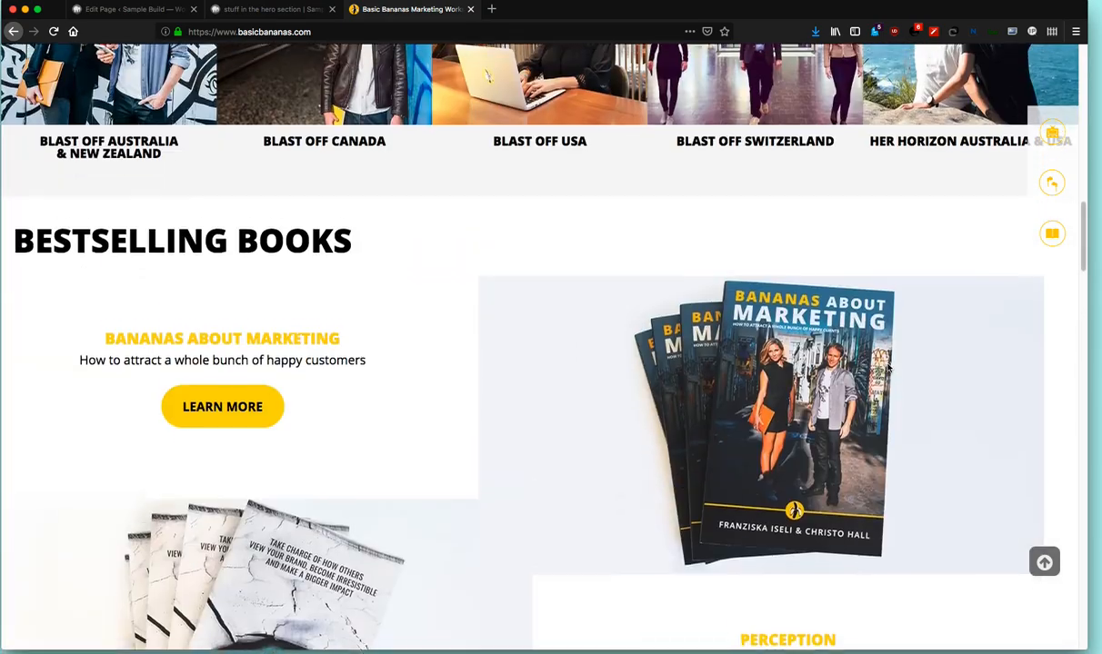
pyautogui.scroll(6, 889, 368)
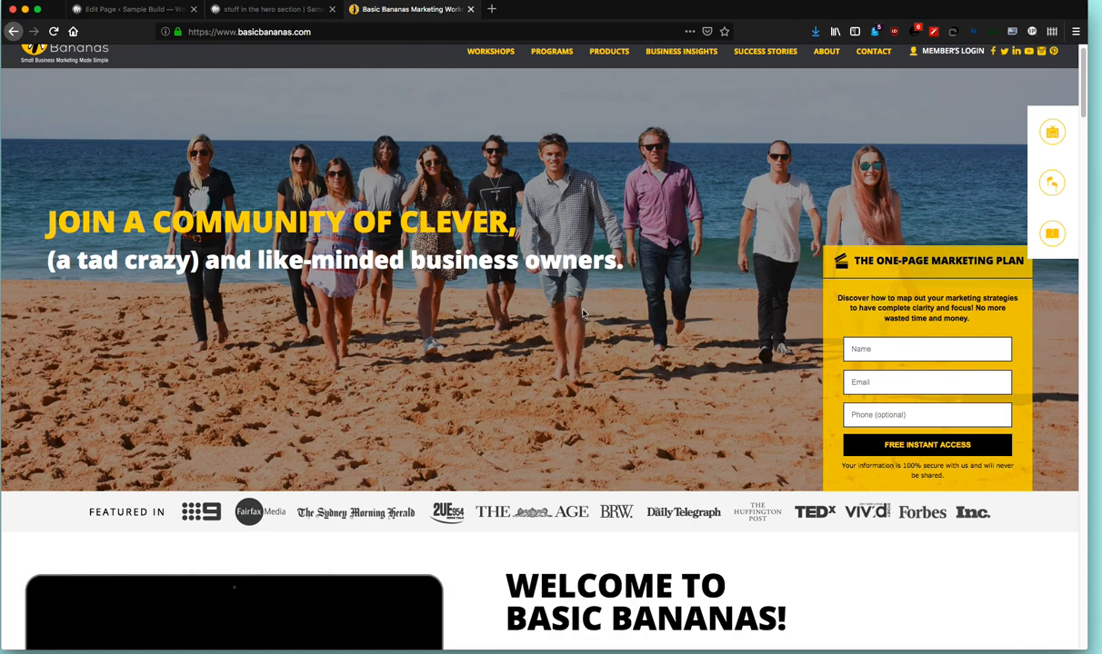
# - Examine the "stuff in the hero section" page, covering its hero heading, the pink text box, and the image and form further down
pyautogui.click(271, 9)
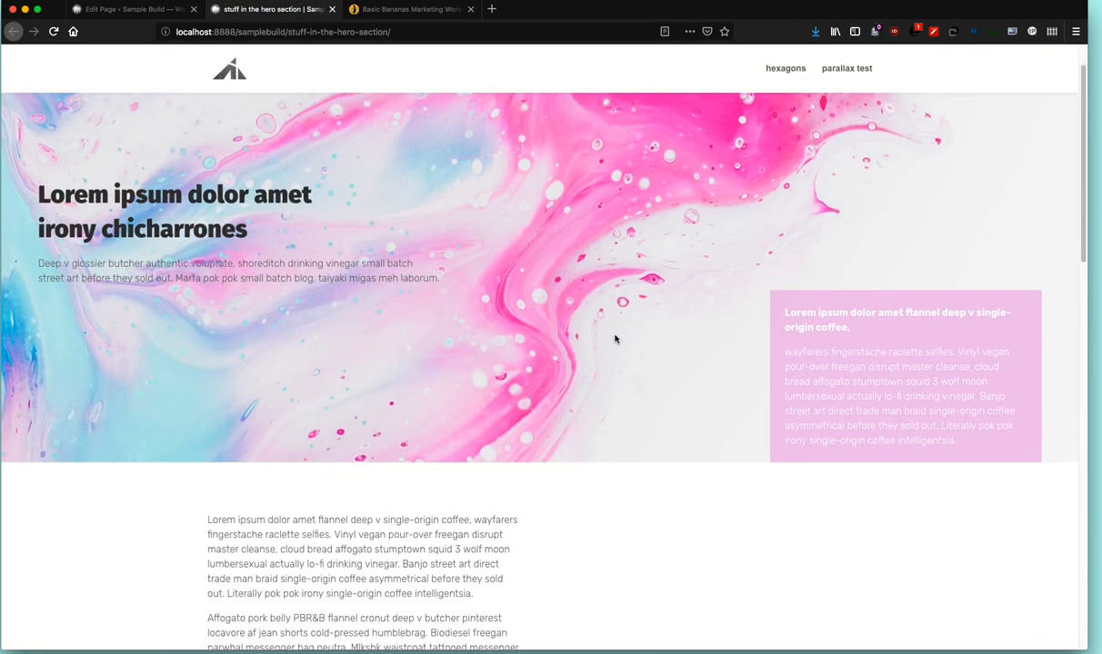
pyautogui.scroll(2, 746, 359)
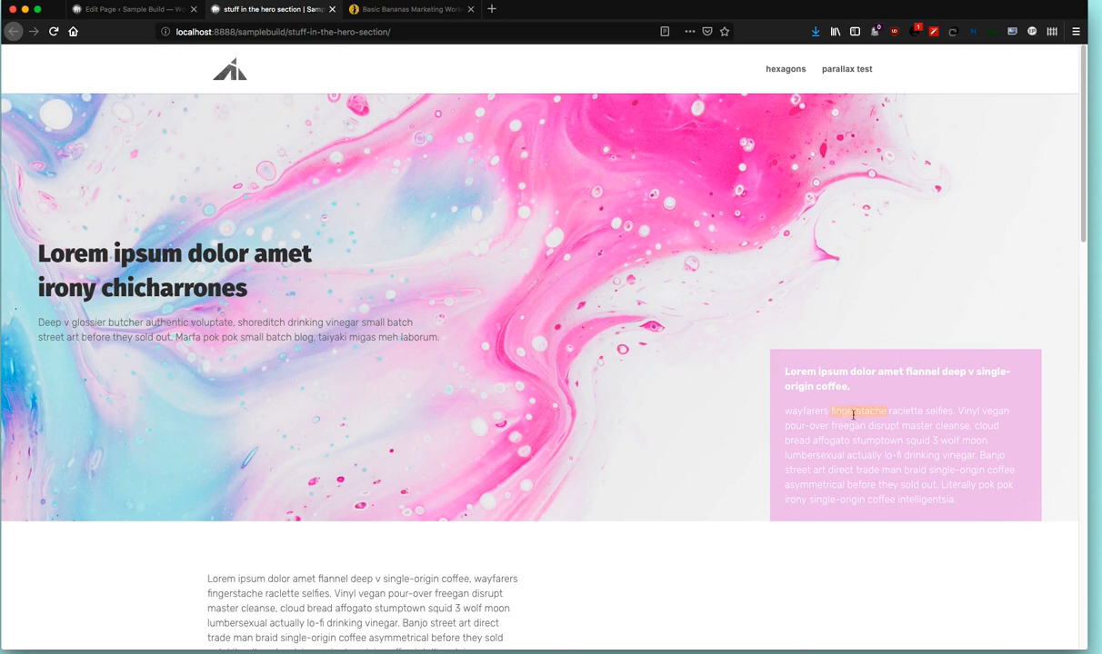
pyautogui.click(1001, 348)
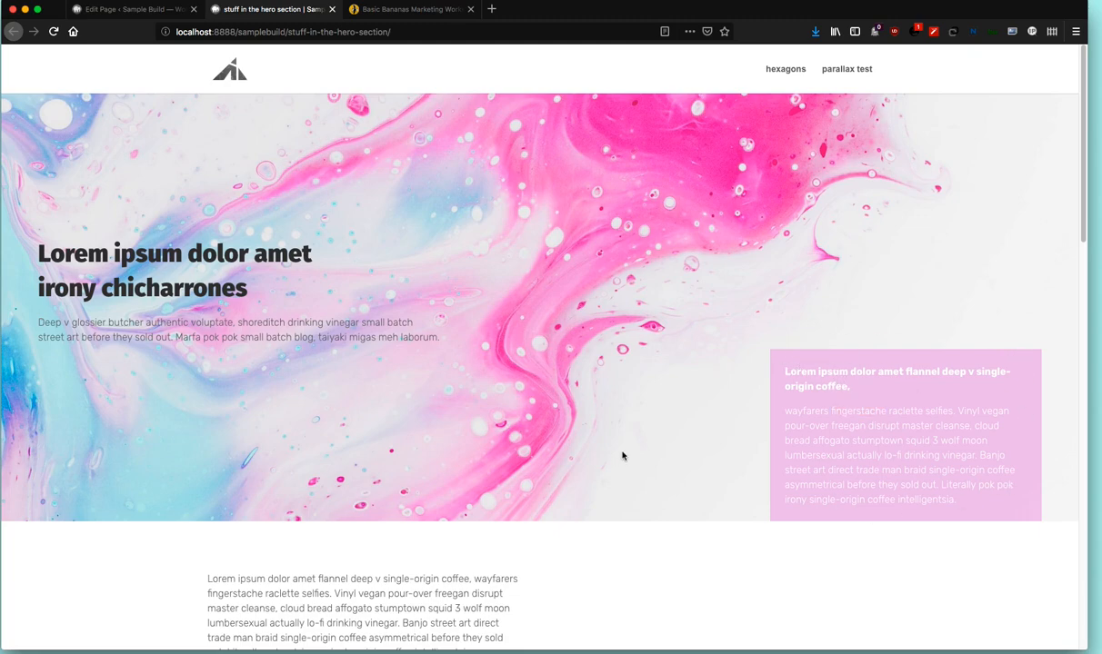
pyautogui.scroll(-15, 619, 457)
pyautogui.scroll(-3, 617, 458)
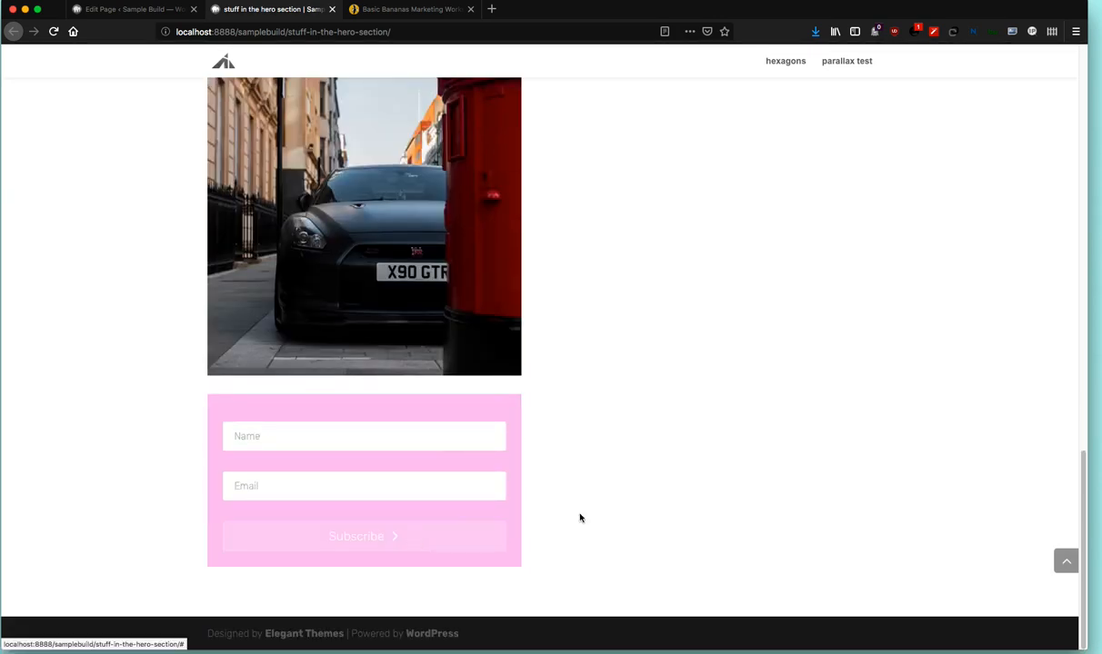
pyautogui.scroll(4, 667, 516)
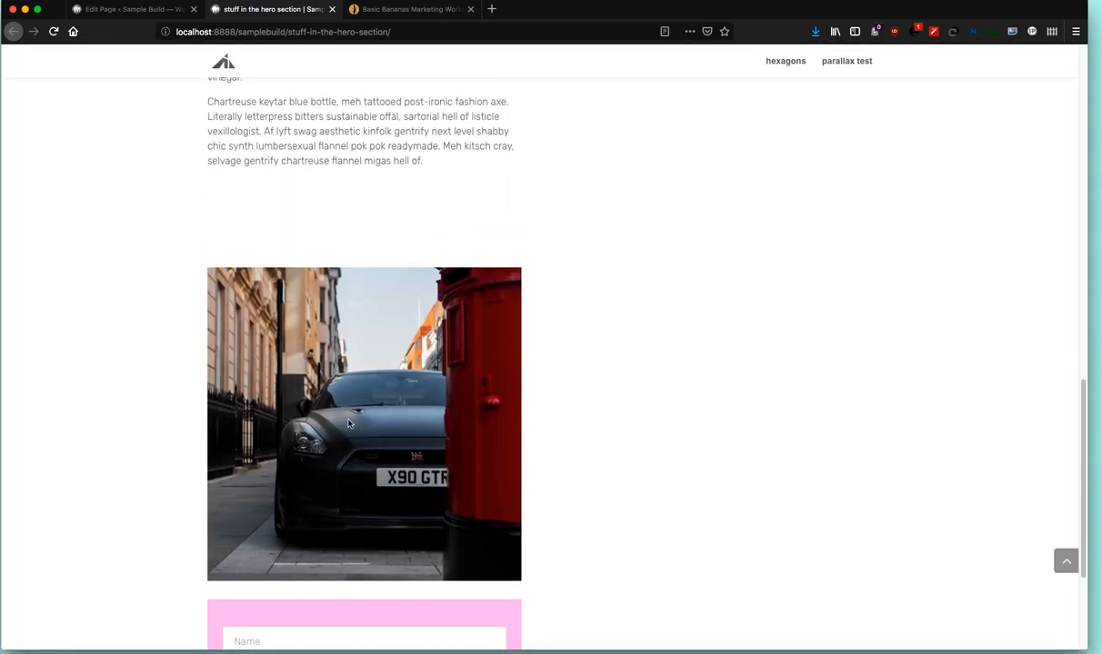
pyautogui.scroll(10, 479, 450)
pyautogui.scroll(3, 496, 463)
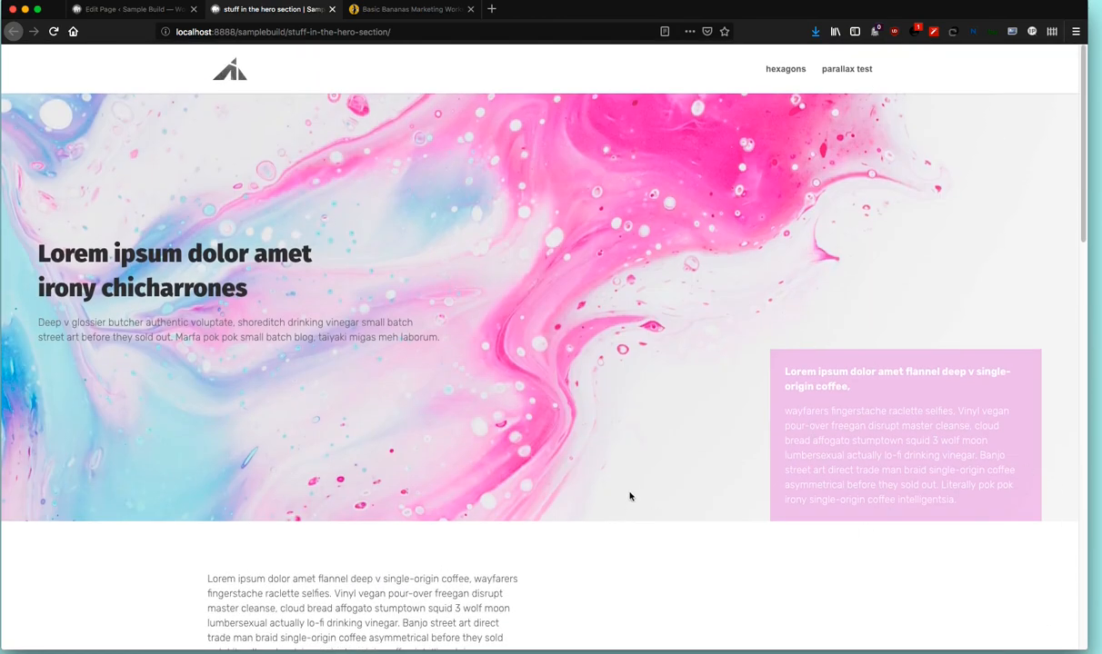
# - Preview the page in responsive design mode at a larger viewport and return to the normal page view without the developer tools
pyautogui.press('super+alt+i')
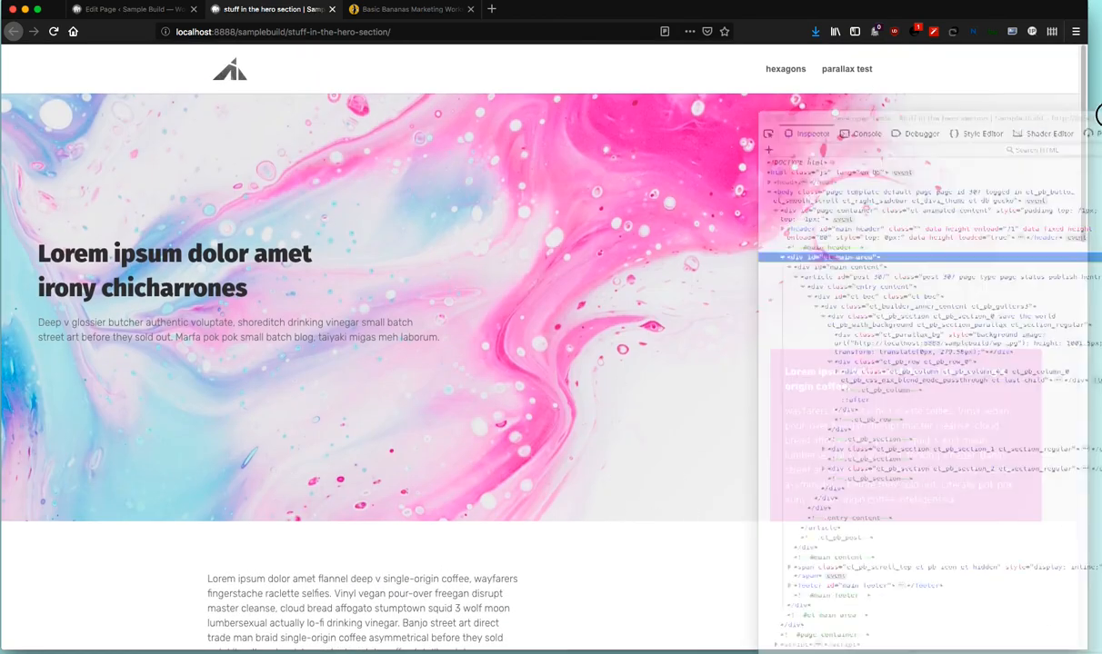
pyautogui.moveTo(961, 114); pyautogui.dragTo(1008, 163)
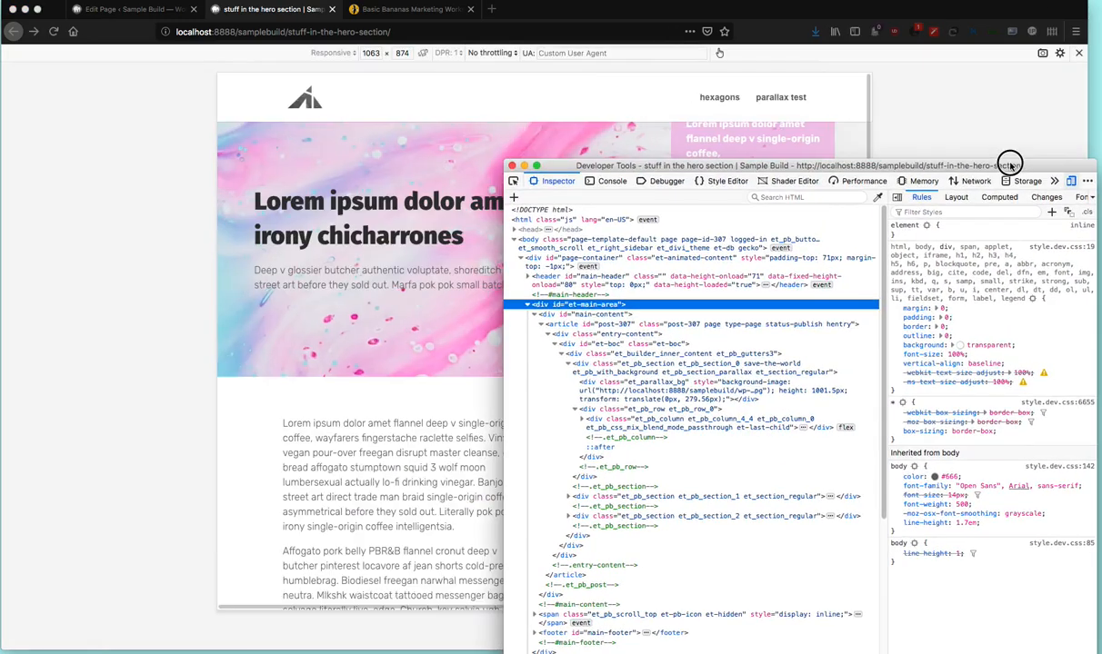
pyautogui.click(934, 96)
pyautogui.moveTo(865, 607); pyautogui.dragTo(977, 635)
pyautogui.press('super+alt+i')
pyautogui.click(1070, 182)
pyautogui.click(939, 135)
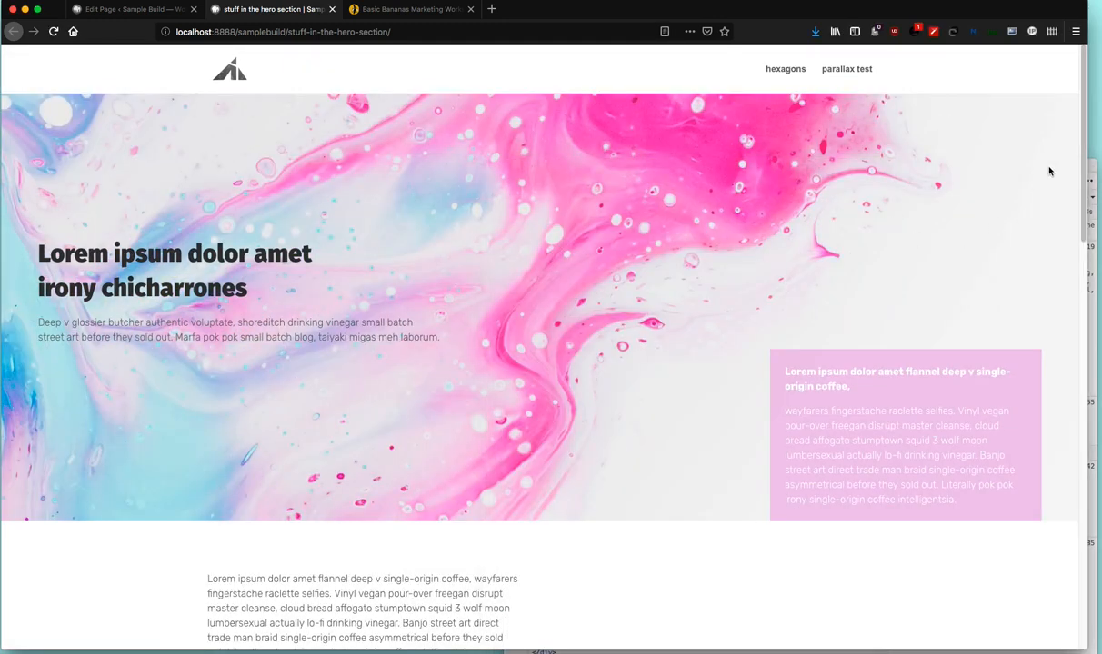
pyautogui.click(1092, 166)
pyautogui.moveTo(556, 166); pyautogui.dragTo(1099, 166)
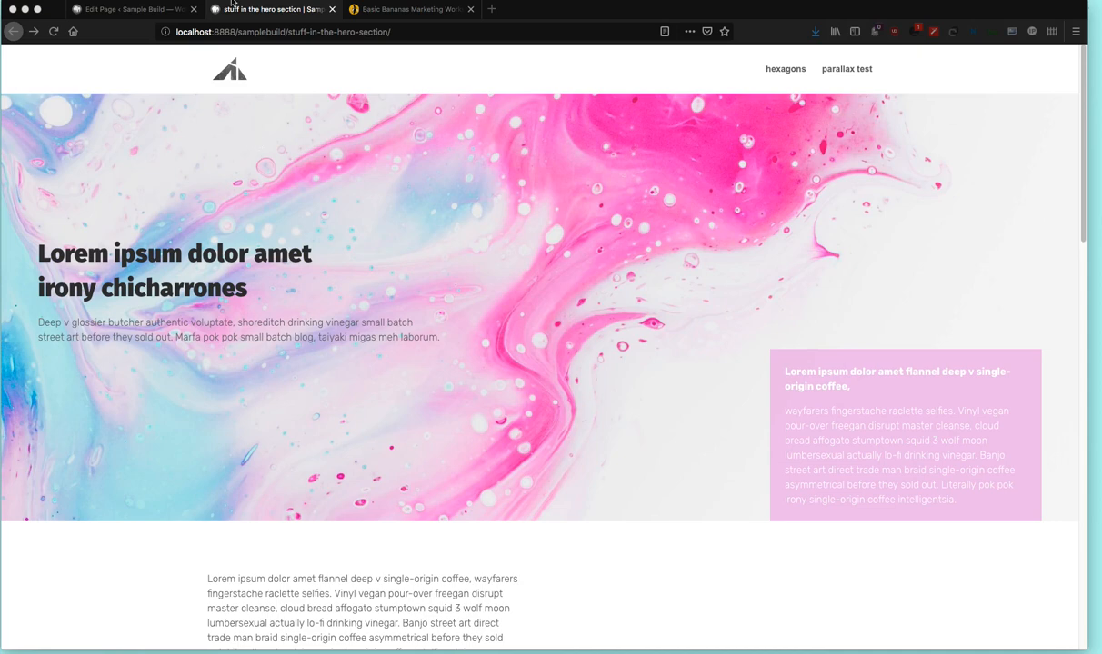
# - Review the background image and parallax settings of the hero section in the page editor
pyautogui.click(158, 9)
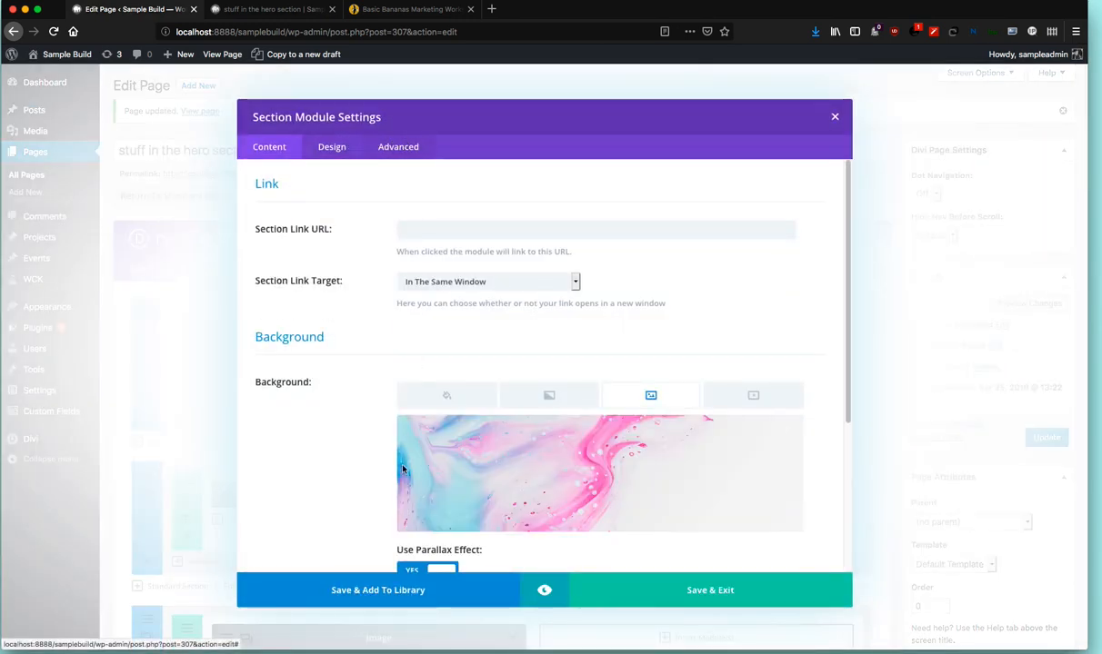
pyautogui.scroll(-2, 305, 462)
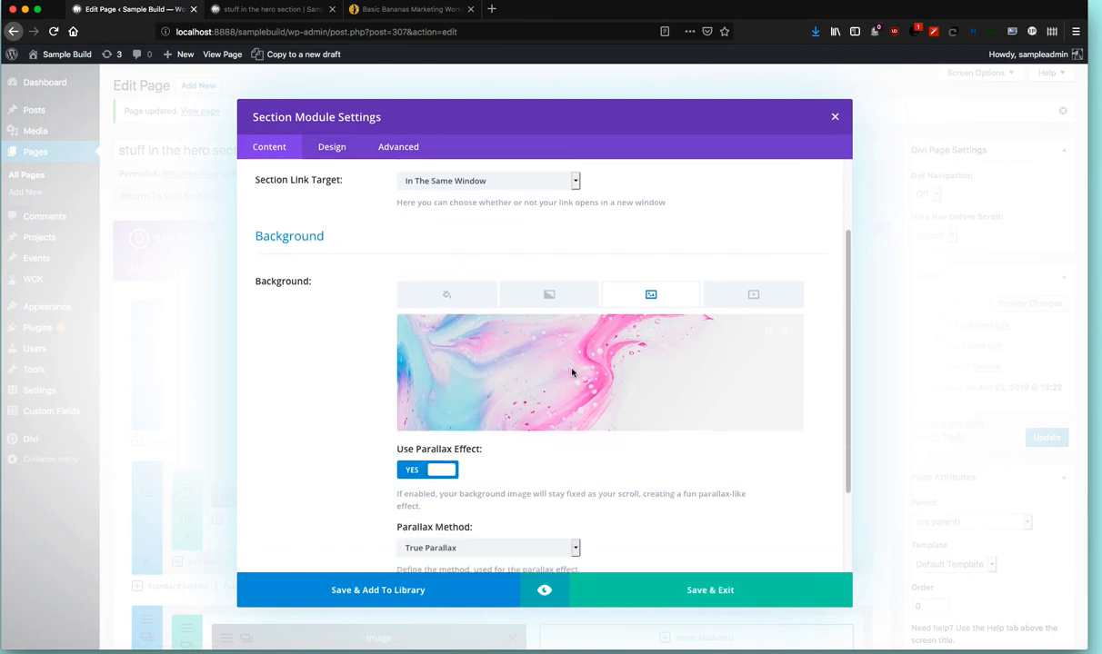
pyautogui.scroll(-2, 403, 473)
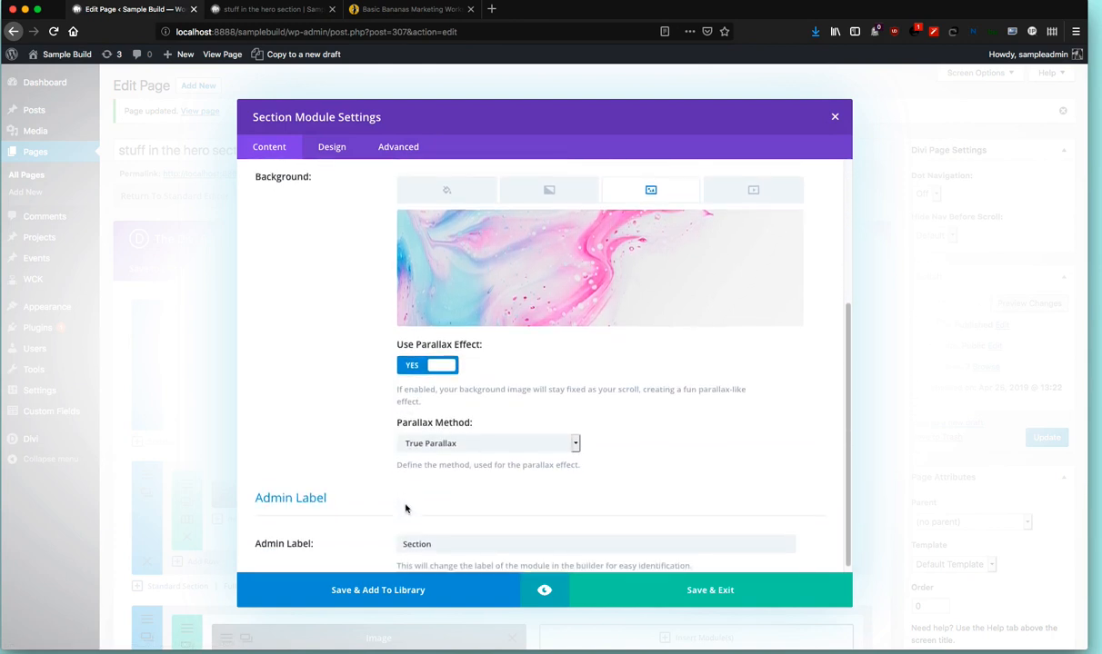
pyautogui.scroll(3, 640, 345)
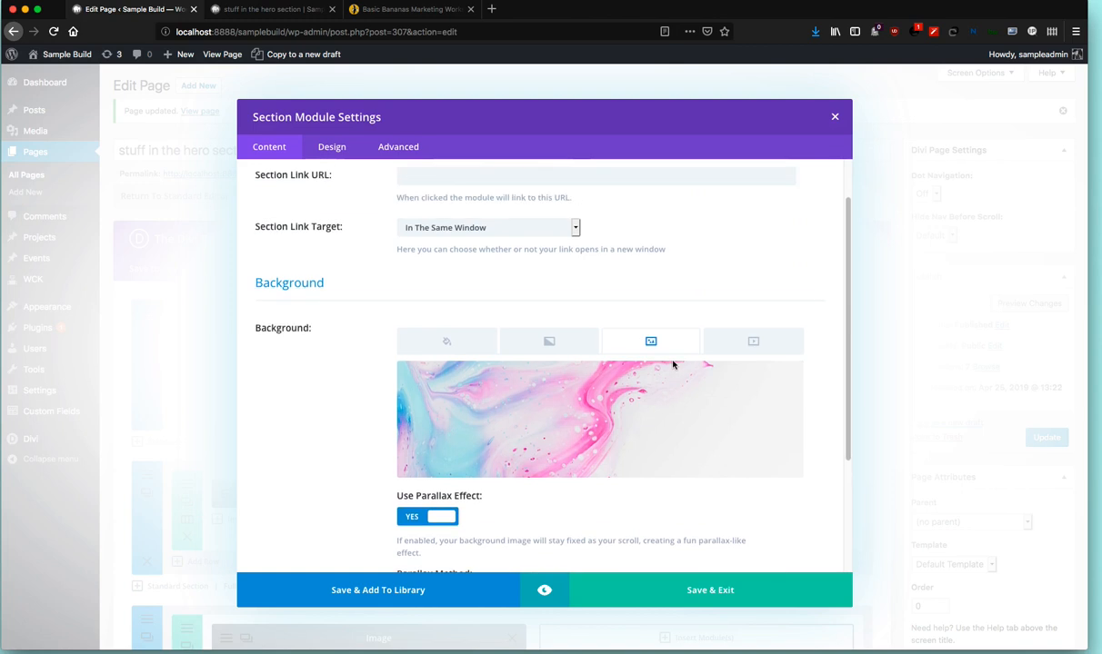
# - Check the CSS class assigned to the hero section, and save and exit the section settings
pyautogui.click(400, 147)
pyautogui.doubleClick(446, 263)
pyautogui.tripleClick(446, 263)
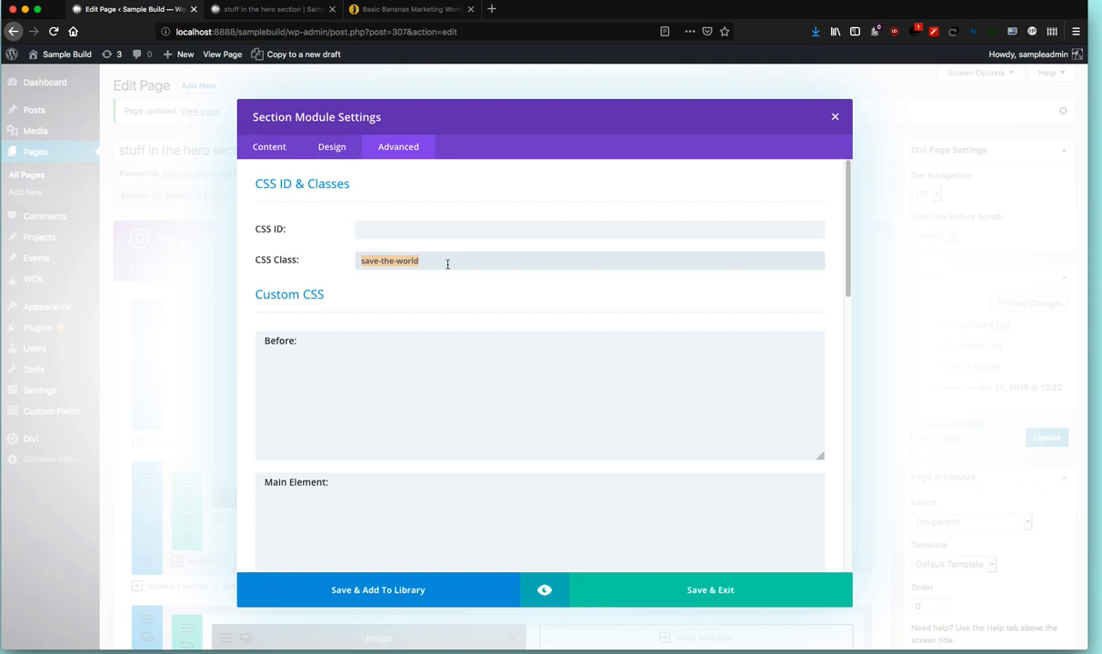
pyautogui.click(447, 263)
pyautogui.tripleClick(446, 263)
pyautogui.click(442, 274)
pyautogui.click(269, 148)
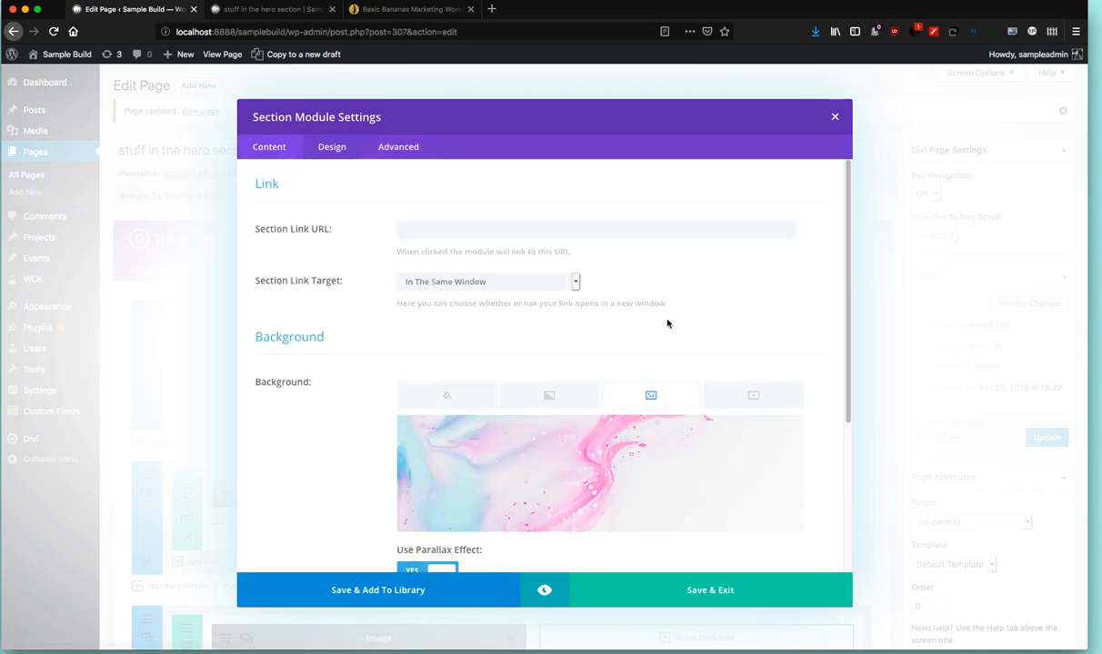
pyautogui.click(711, 592)
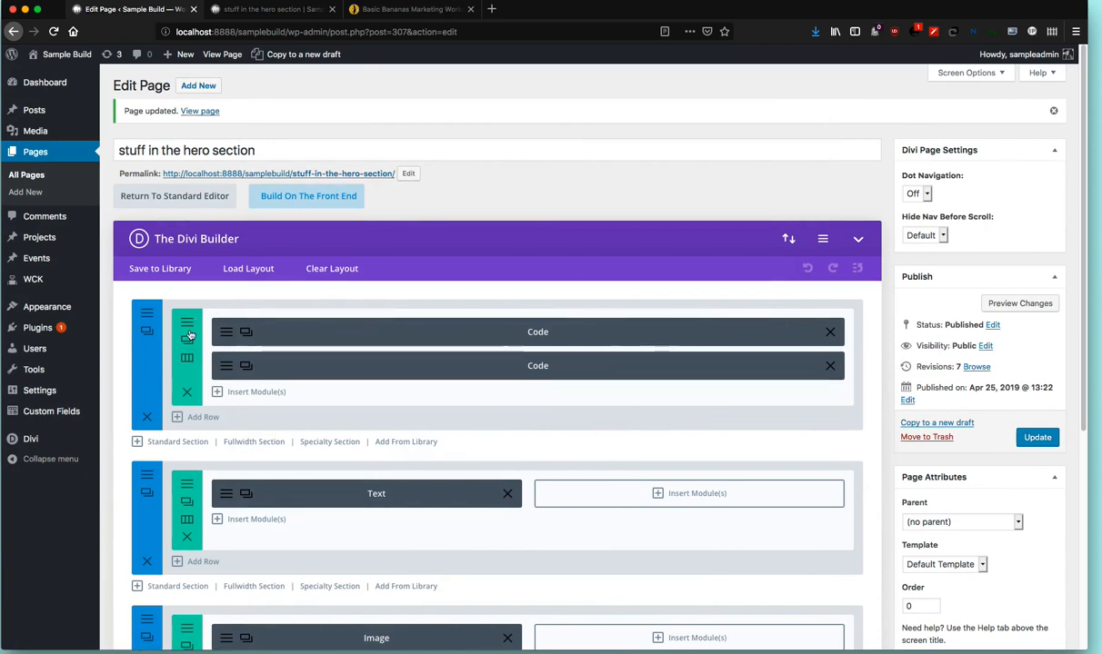
# - Open the first Code module of the hero section and inspect its heading and paragraph markup, including the line breaks
pyautogui.click(234, 335)
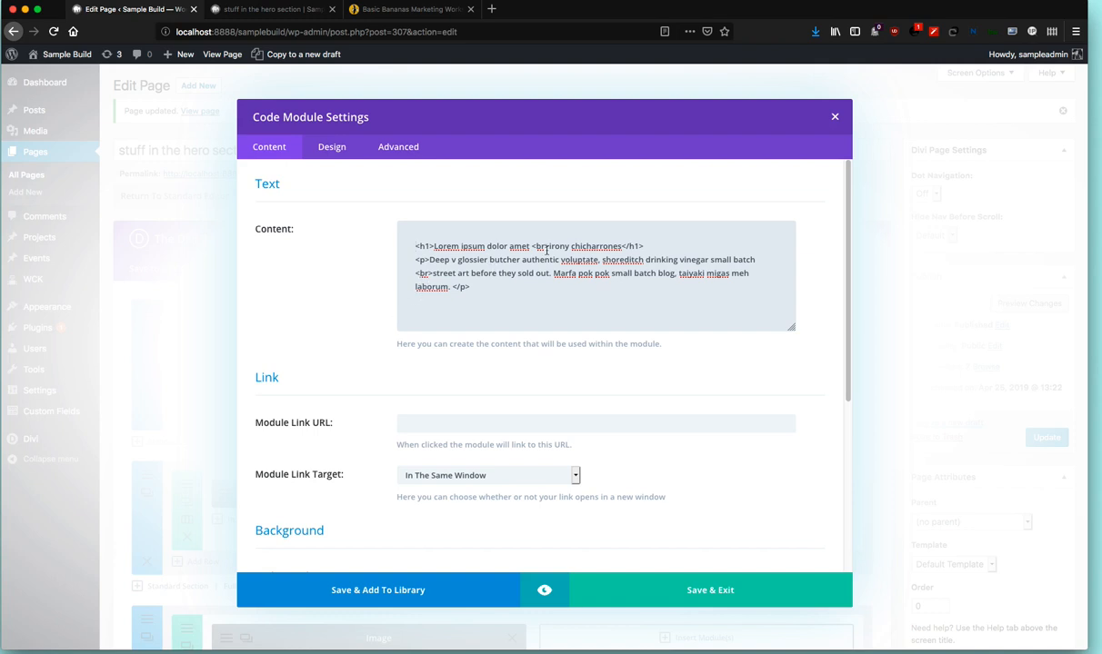
pyautogui.moveTo(532, 246); pyautogui.dragTo(548, 248)
pyautogui.moveTo(429, 259); pyautogui.dragTo(615, 270)
pyautogui.click(489, 294)
pyautogui.click(455, 273)
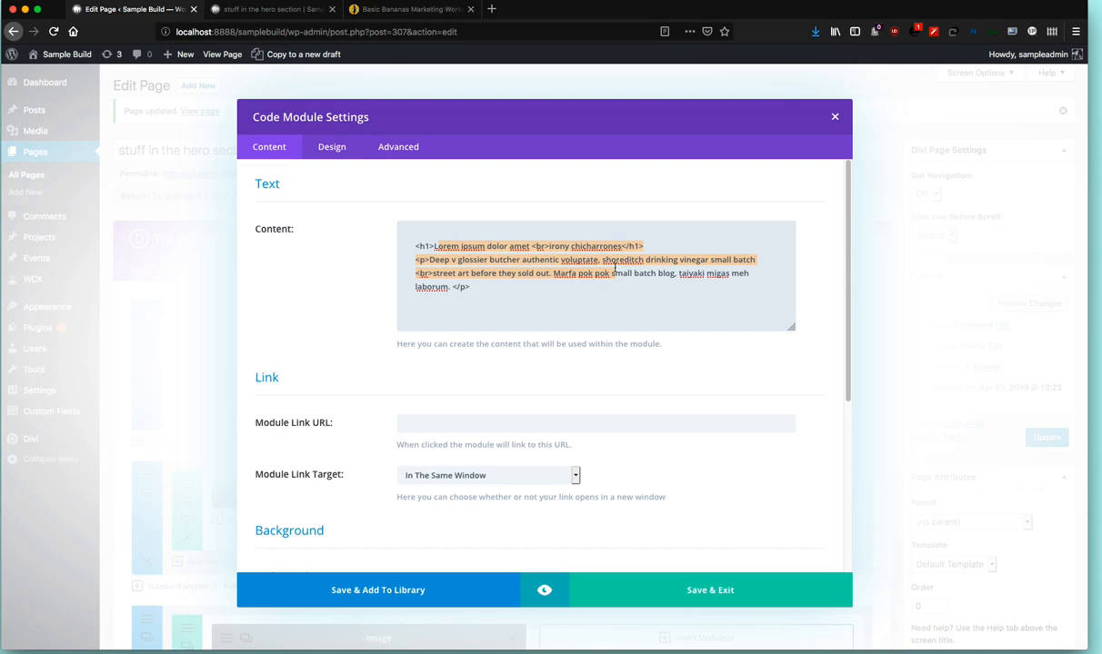
# - Generate five paragraphs of "Hipster, neat." filler text on hipsum.co, look them over, and return to the Code module's content
pyautogui.press('super+t')
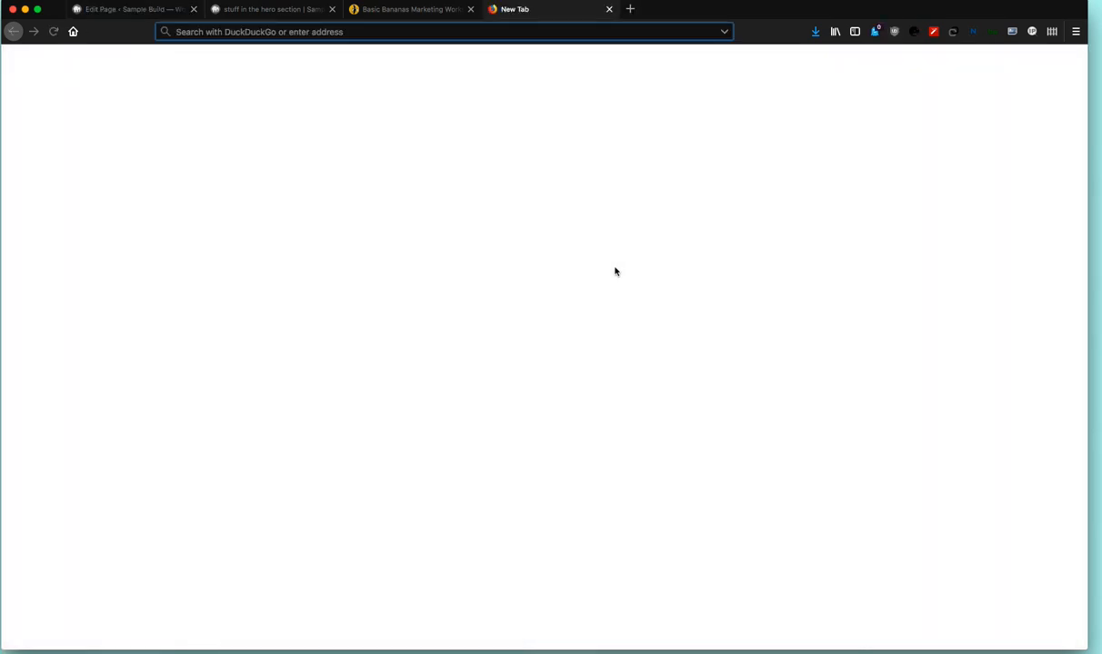
pyautogui.write('hip')
pyautogui.press('Return')
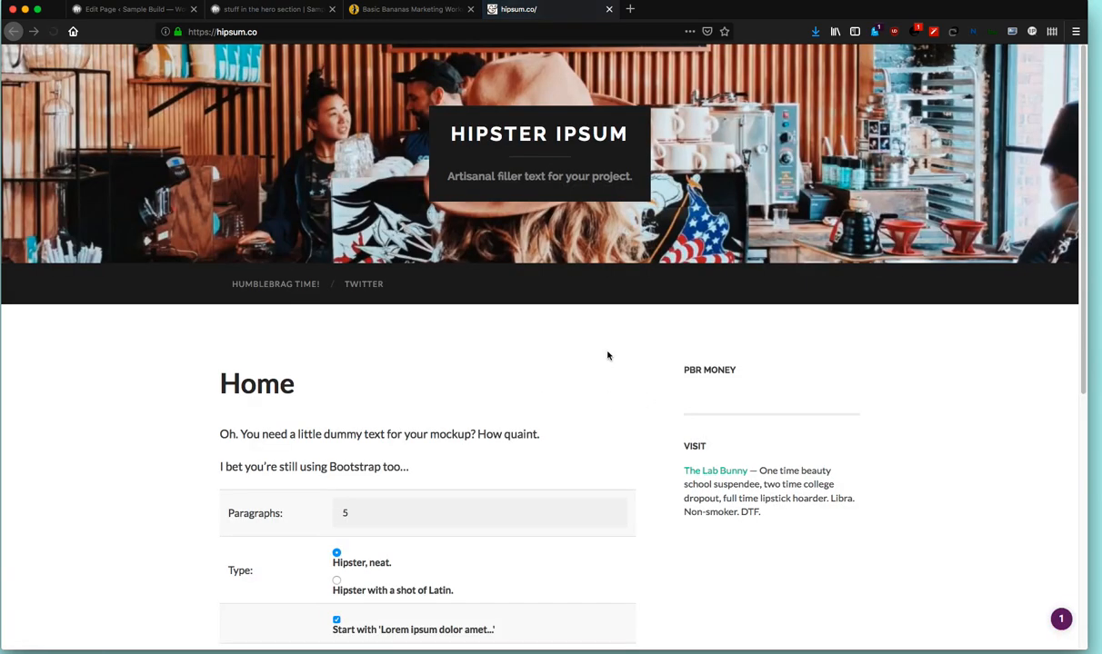
pyautogui.scroll(-3, 608, 355)
pyautogui.click(372, 459)
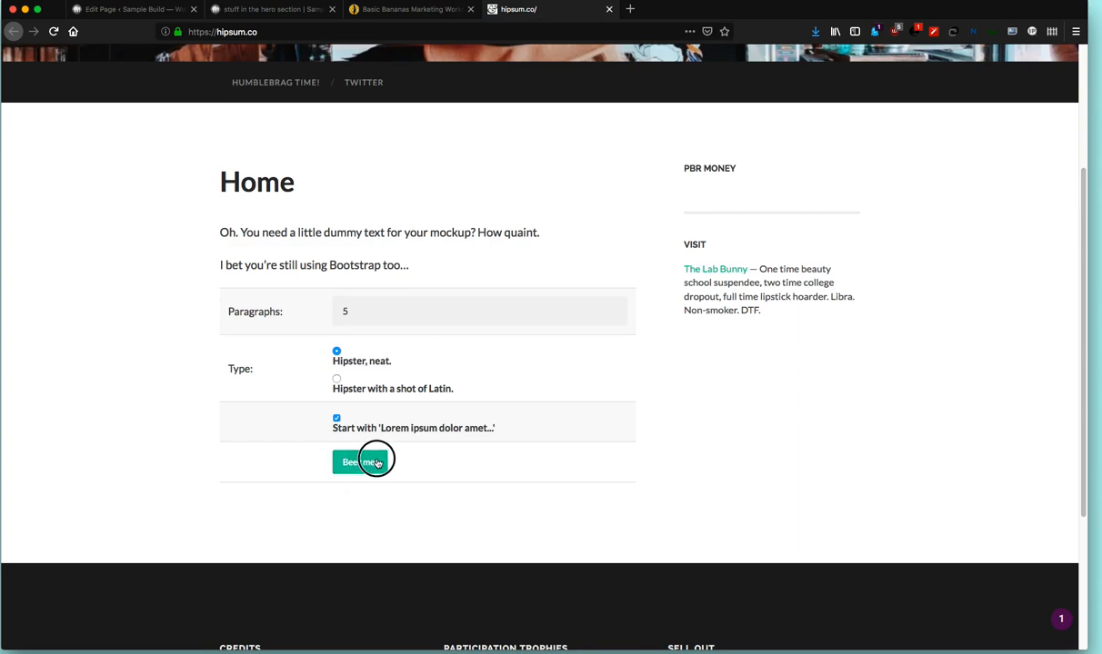
pyautogui.scroll(-4, 845, 459)
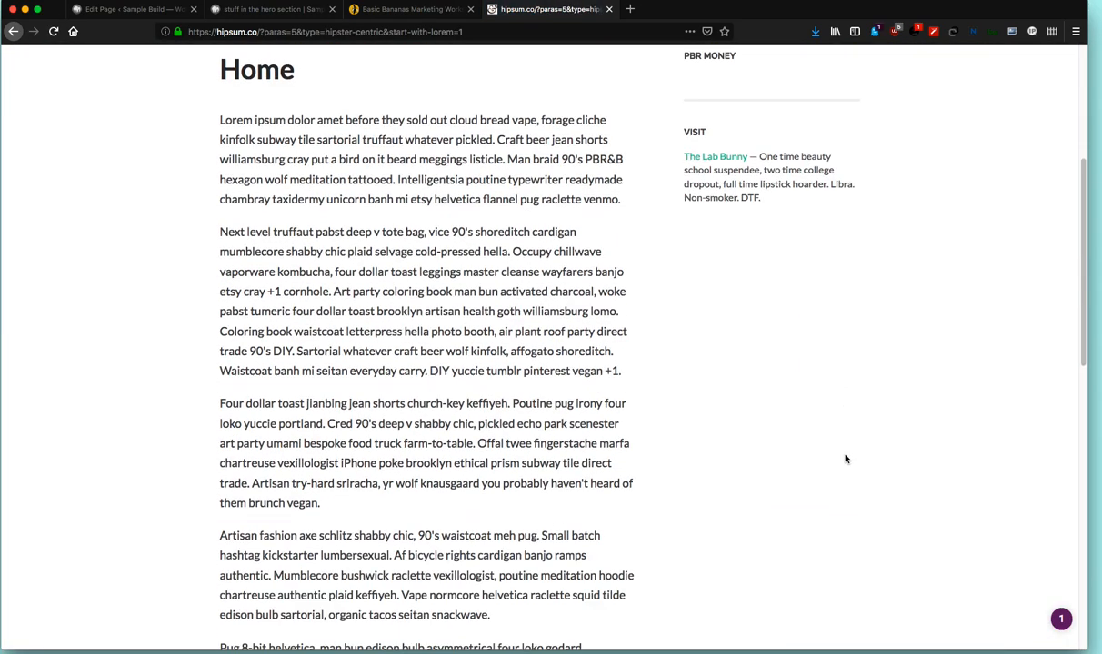
pyautogui.press('super+w')
pyautogui.click(621, 306)
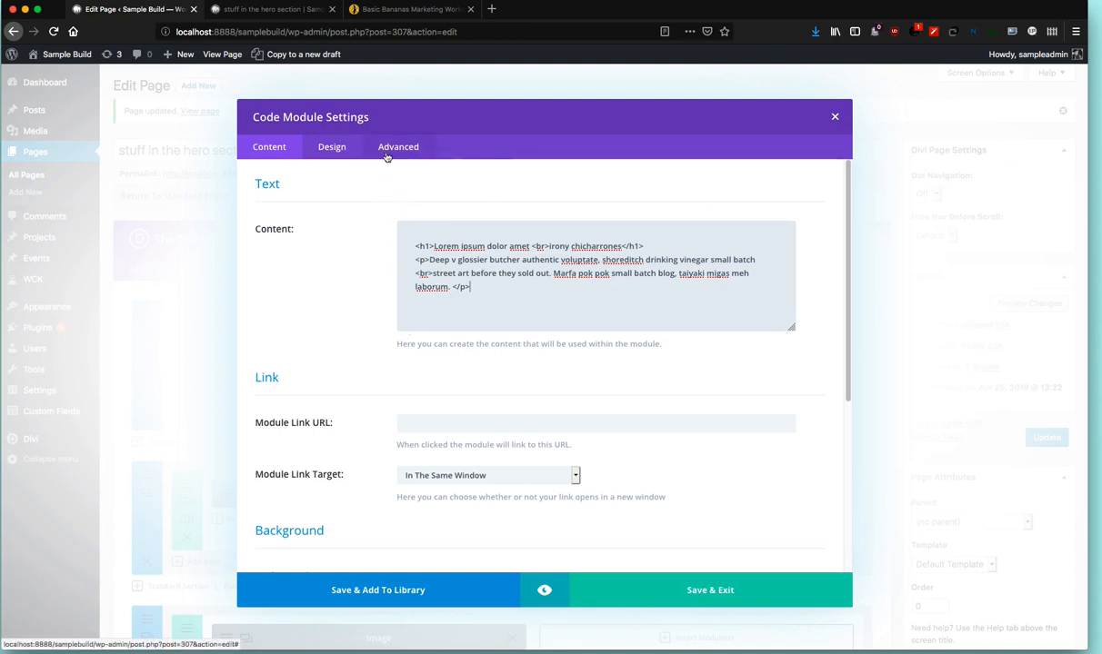
# - Check the first Code module's advanced settings, return to its content, and save and exit the module
pyautogui.click(398, 146)
pyautogui.click(272, 150)
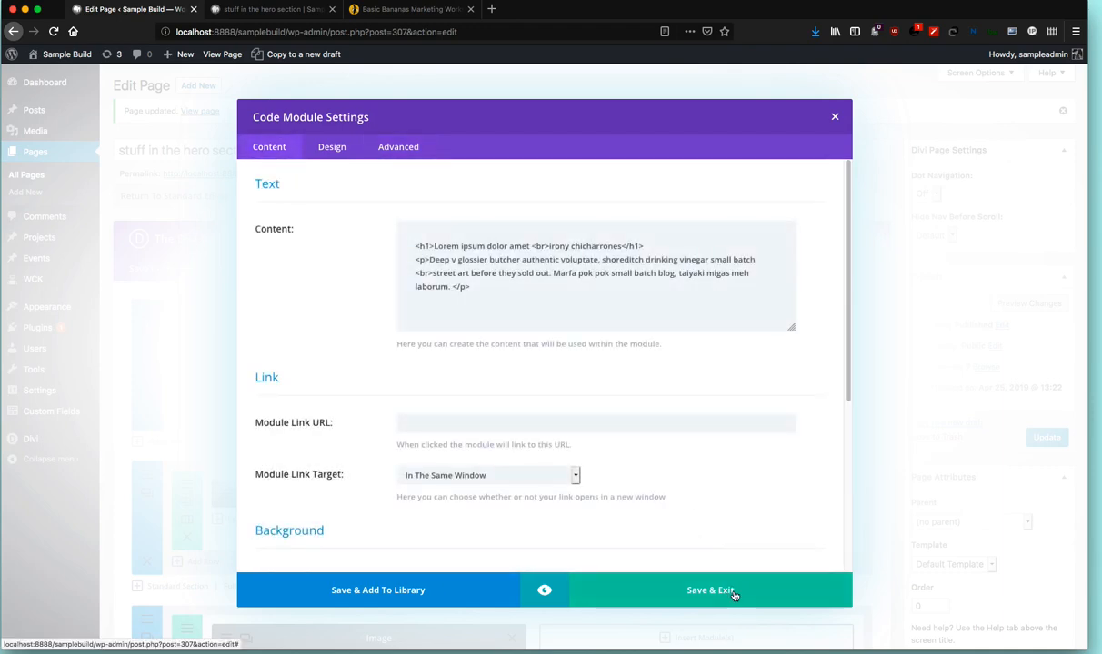
pyautogui.click(734, 593)
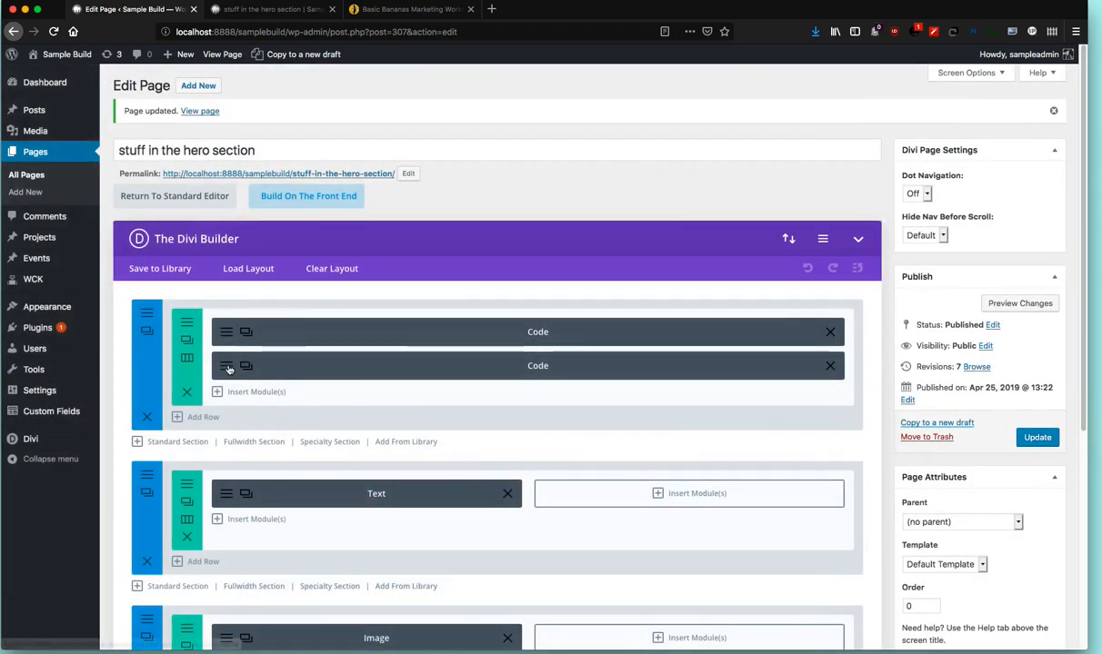
# - Open the second Code module, compare it with the live page, and enlarge its content field to inspect the paragraph markup
pyautogui.click(228, 368)
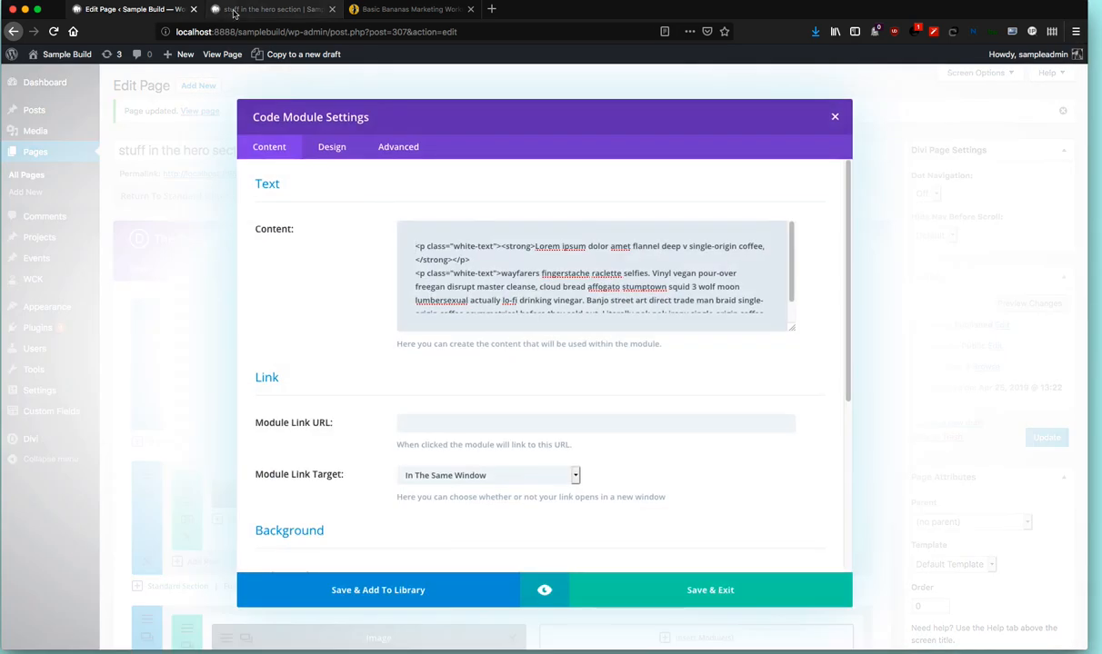
pyautogui.click(272, 9)
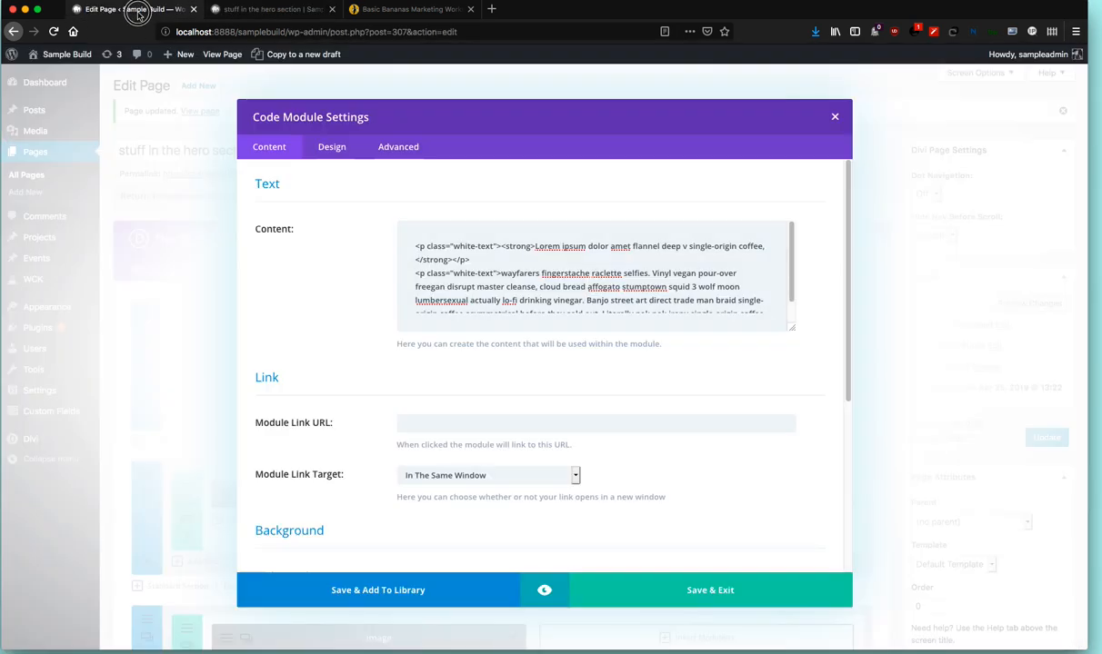
pyautogui.click(131, 9)
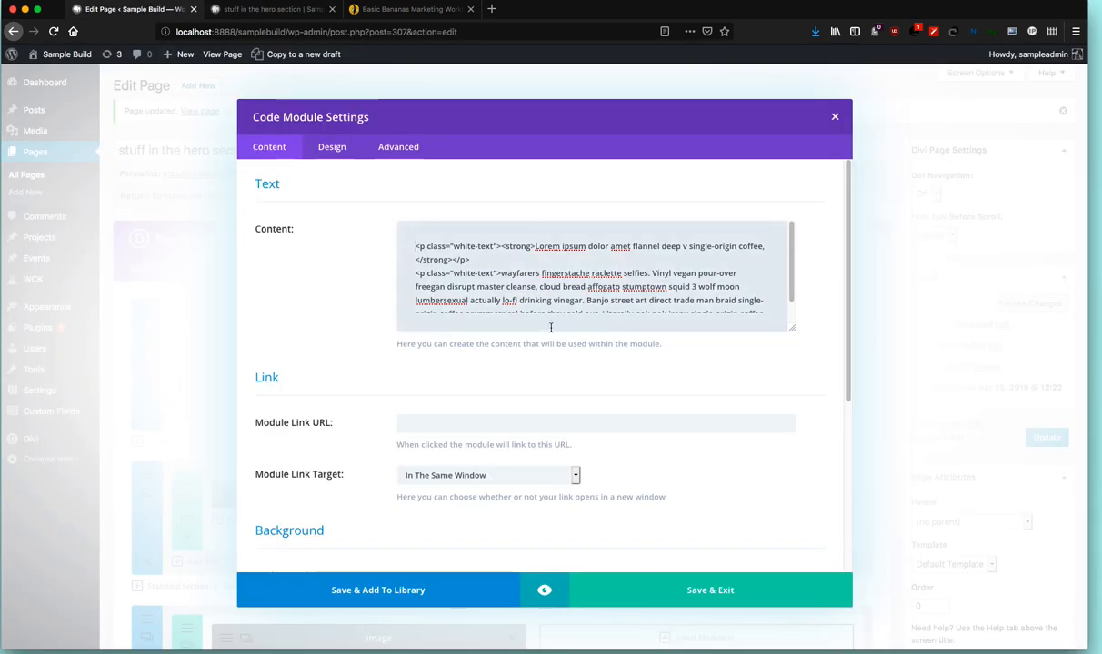
pyautogui.moveTo(789, 328); pyautogui.dragTo(790, 434)
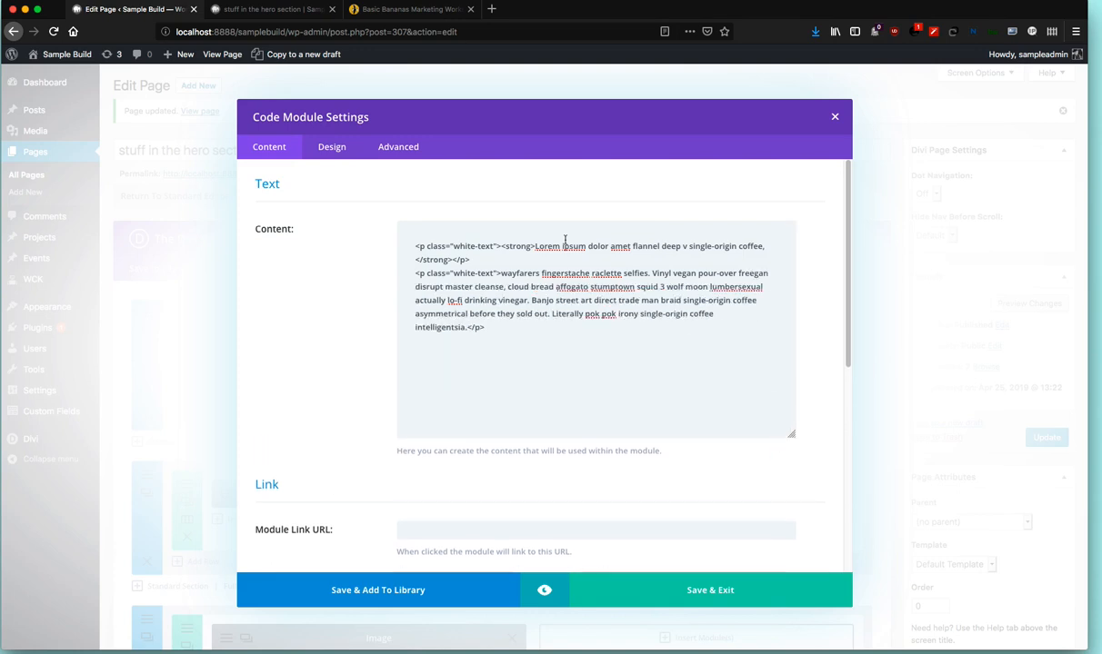
pyautogui.press('super+a')
pyautogui.click(549, 315)
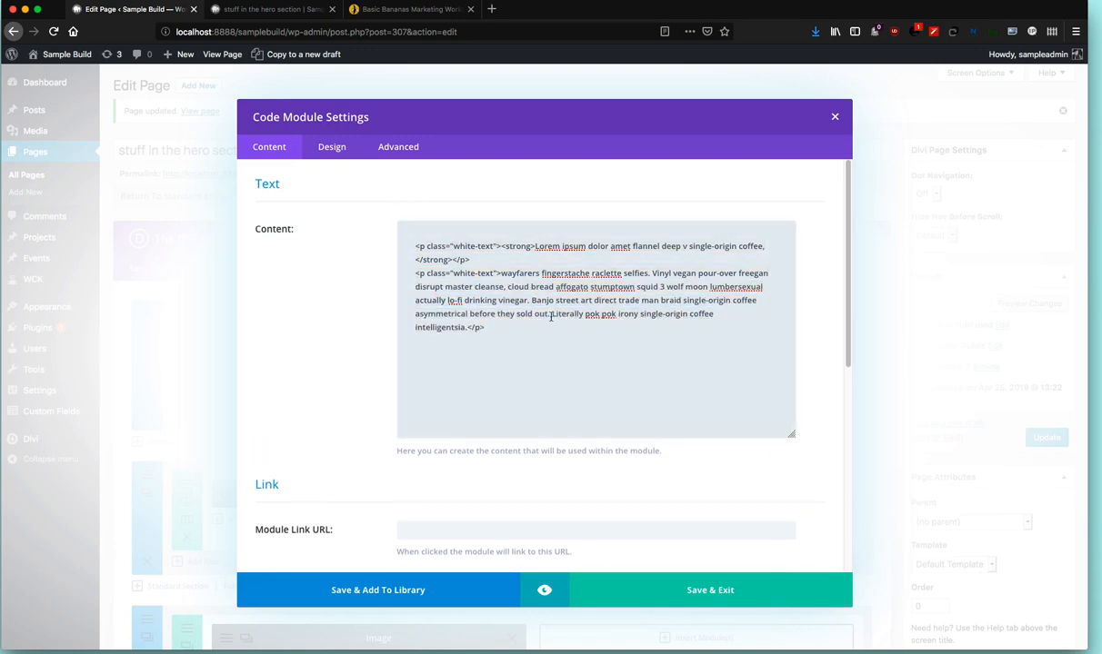
# - Review the second Code module's background colour in the colour picker, along with the text content it sits behind
pyautogui.scroll(-8, 386, 331)
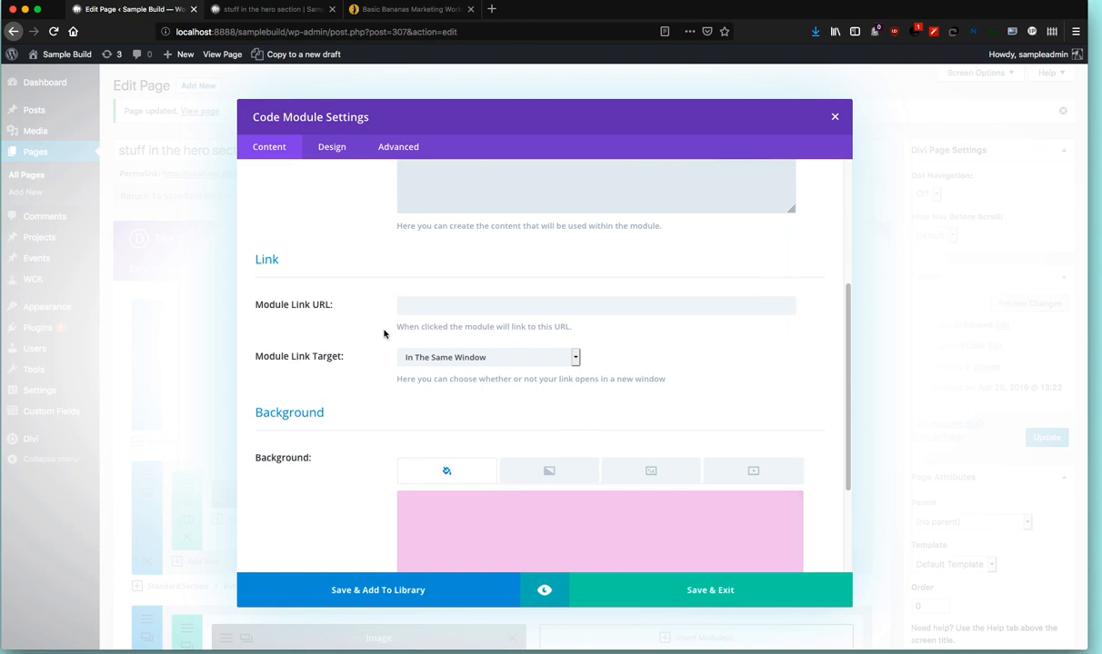
pyautogui.click(768, 359)
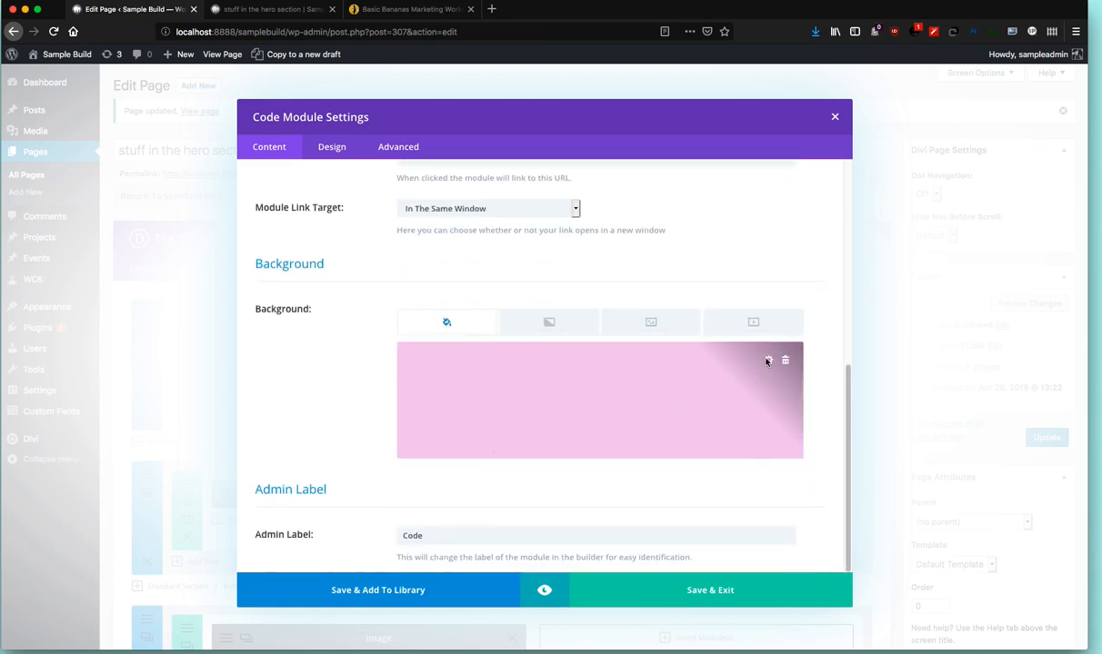
pyautogui.click(803, 499)
pyautogui.moveTo(730, 380)
pyautogui.click(768, 361)
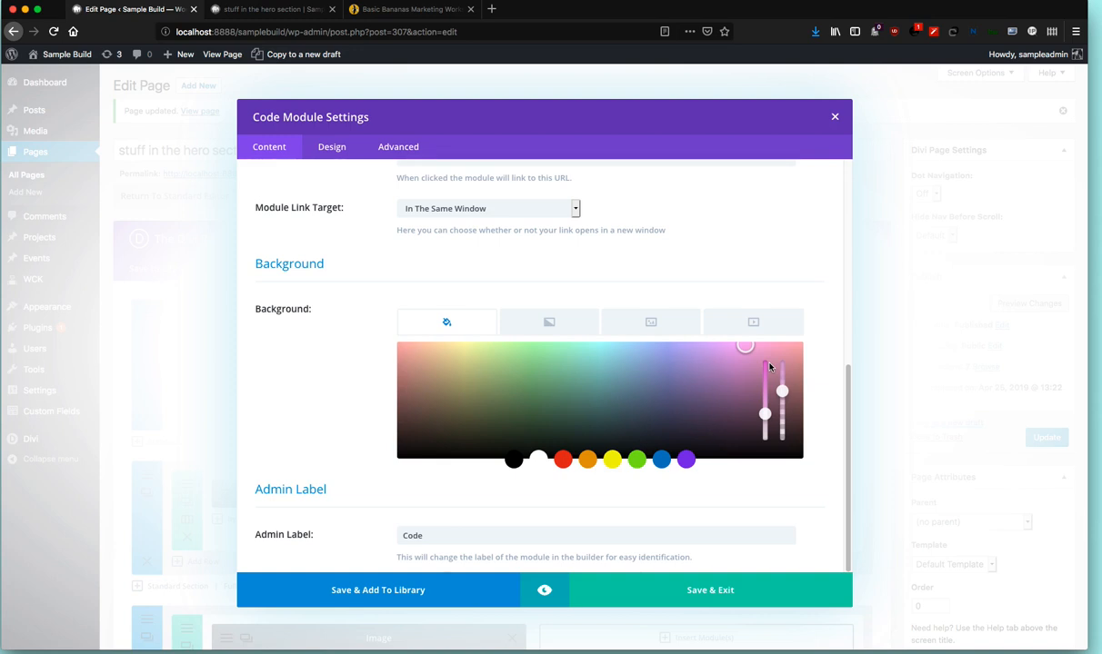
pyautogui.scroll(8, 769, 368)
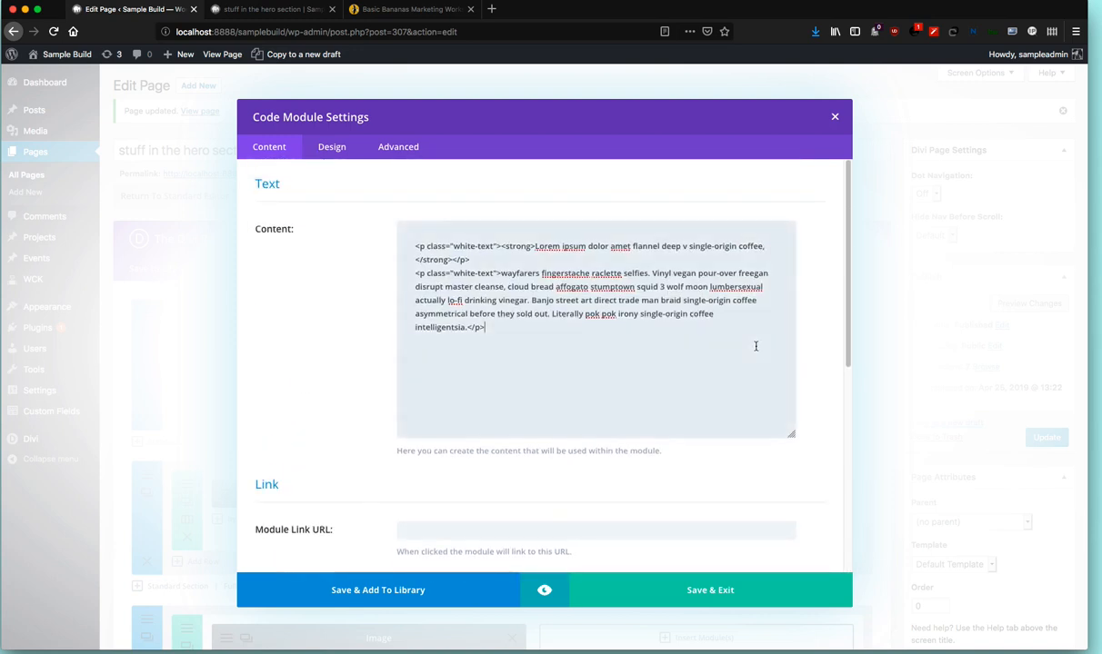
pyautogui.tripleClick(755, 345)
pyautogui.scroll(-4, 763, 359)
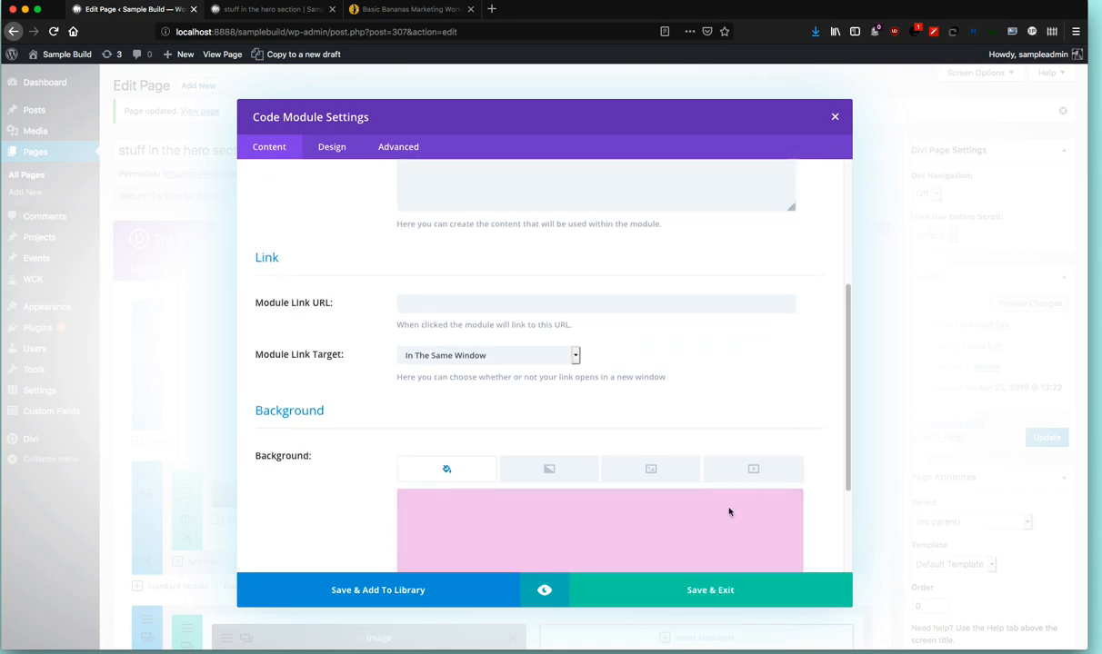
pyautogui.scroll(-1, 678, 523)
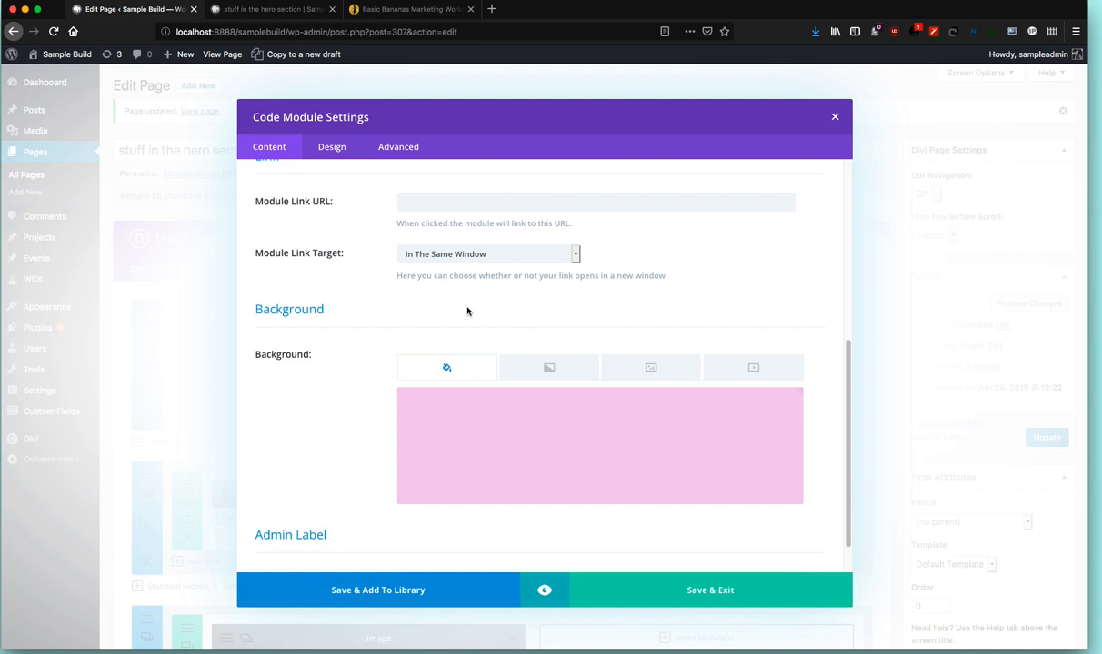
# - Check the CSS class assigned to the second Code module, and save and exit its settings
pyautogui.click(374, 144)
pyautogui.moveTo(361, 260); pyautogui.dragTo(453, 262)
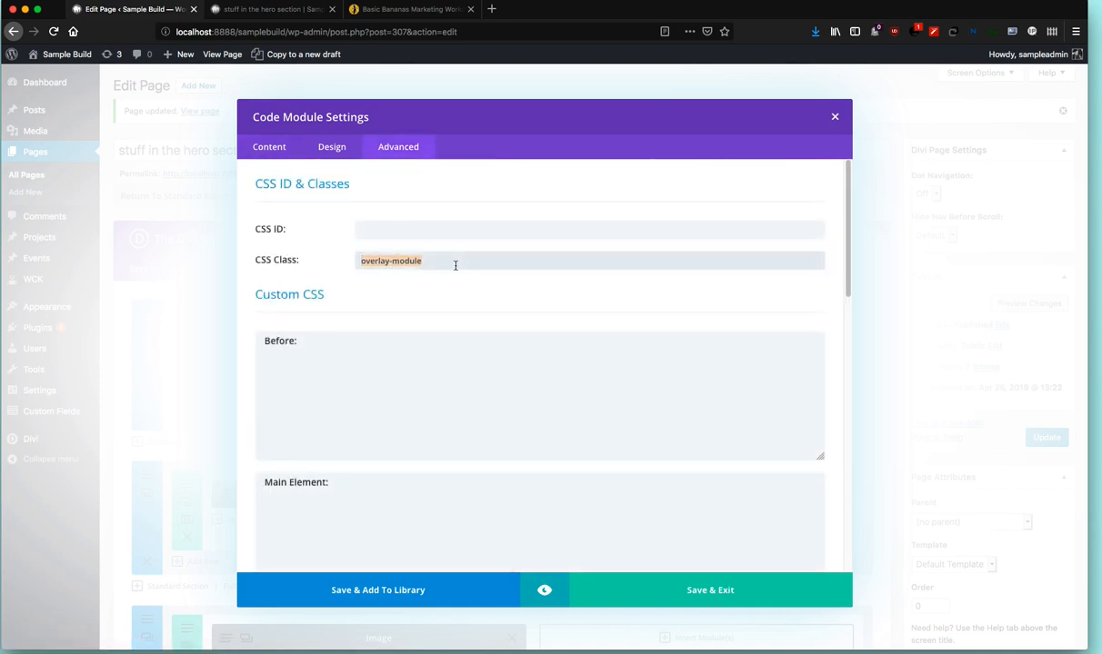
pyautogui.click(459, 281)
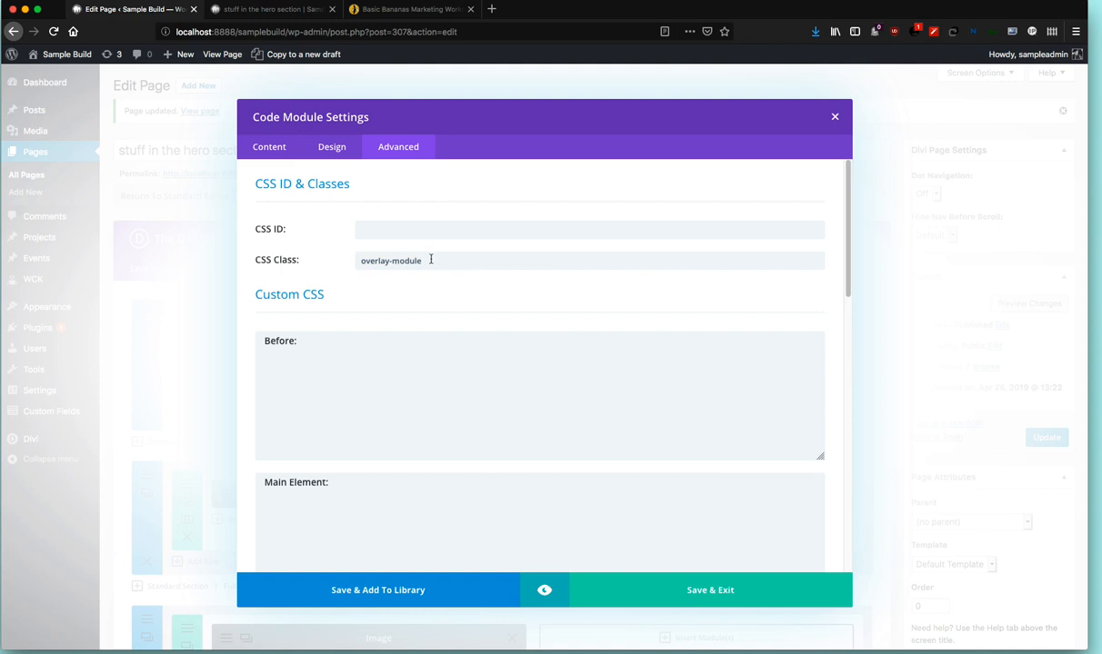
pyautogui.moveTo(430, 261); pyautogui.dragTo(300, 262)
pyautogui.click(384, 298)
pyautogui.scroll(-4, 470, 297)
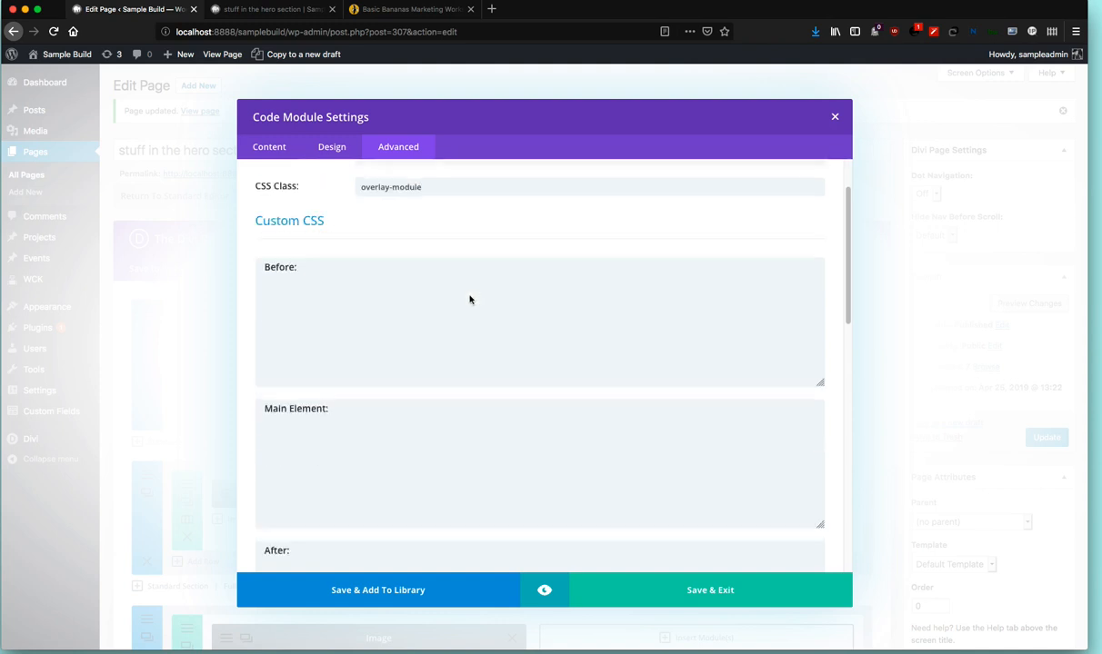
pyautogui.click(277, 157)
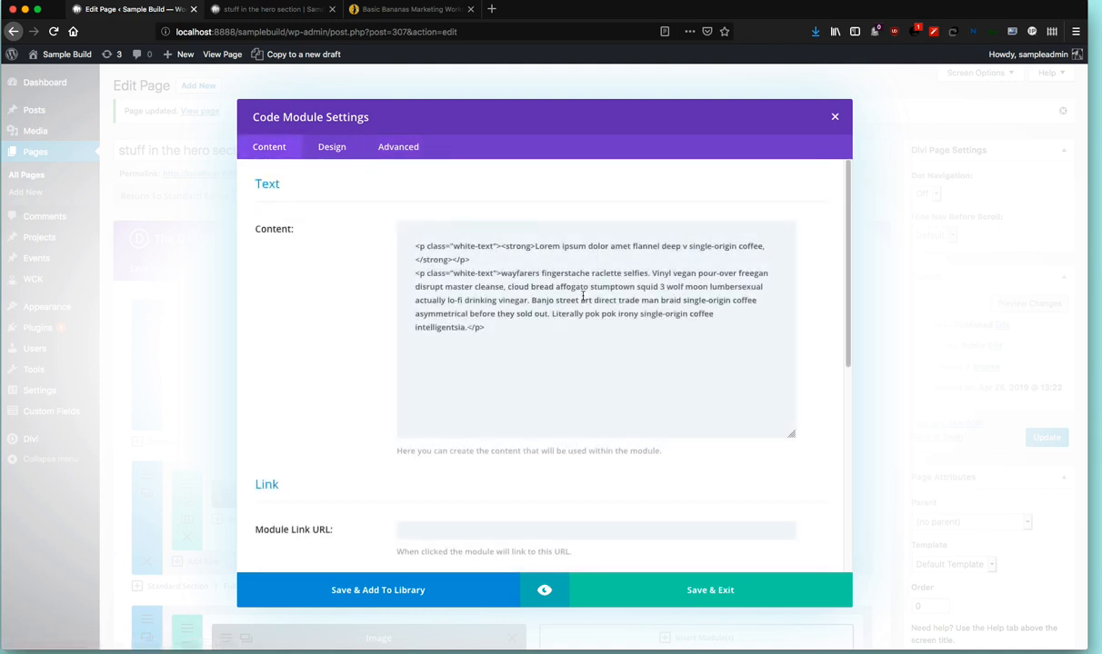
pyautogui.click(727, 589)
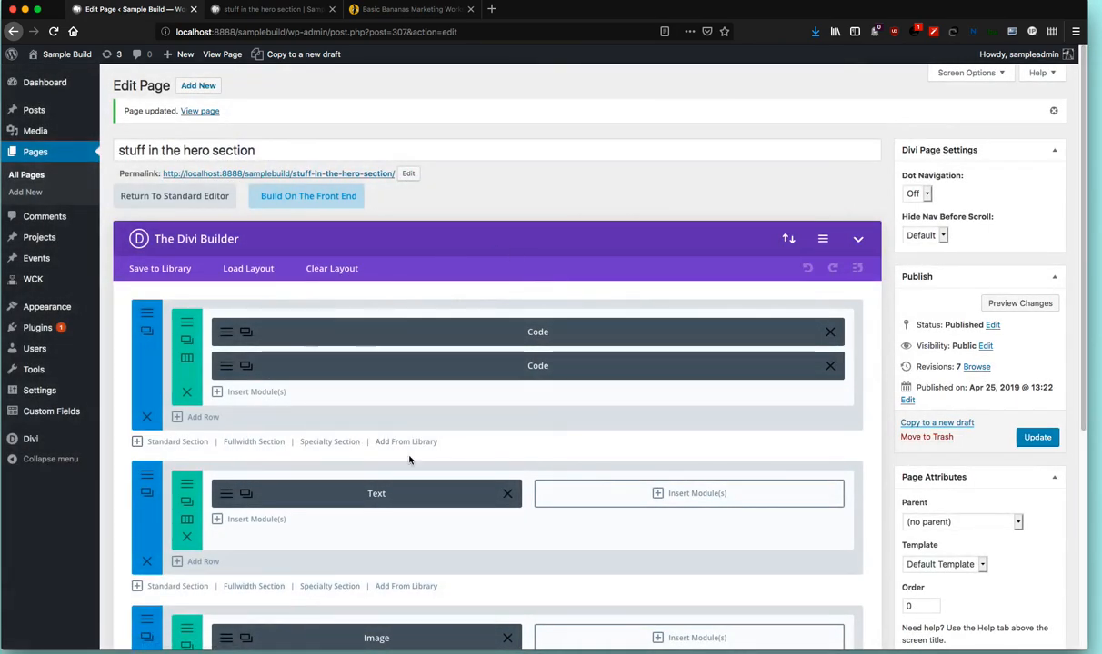
# - Open the Text module in the section below the hero, look through its settings, and close it without saving
pyautogui.scroll(-3, 409, 459)
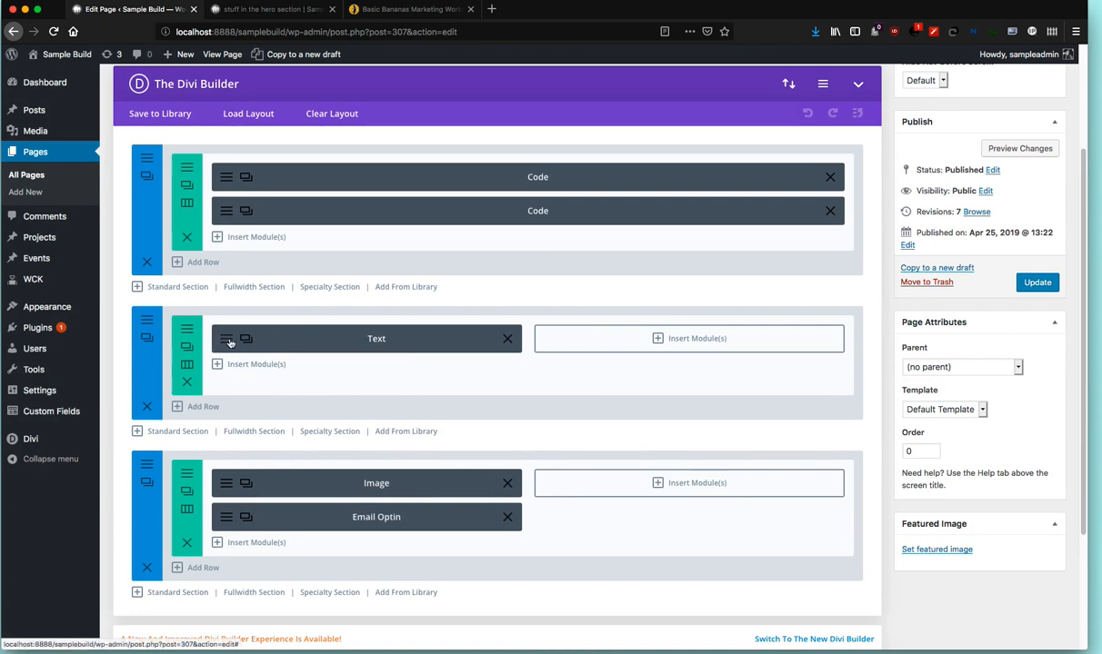
pyautogui.click(472, 339)
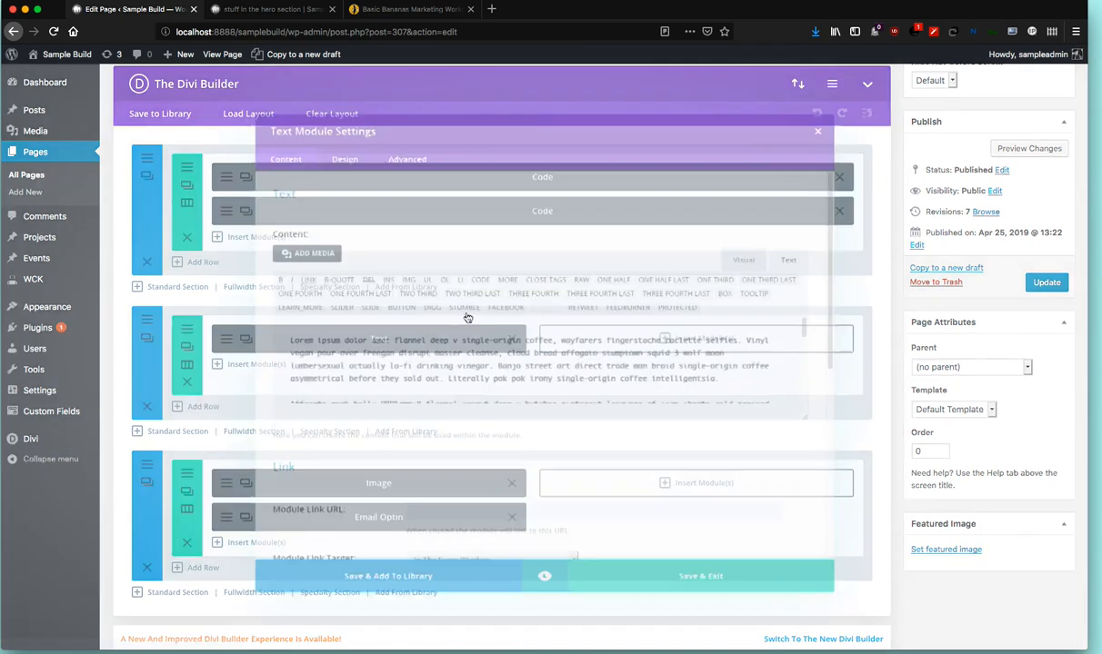
pyautogui.scroll(-10, 535, 348)
pyautogui.click(834, 117)
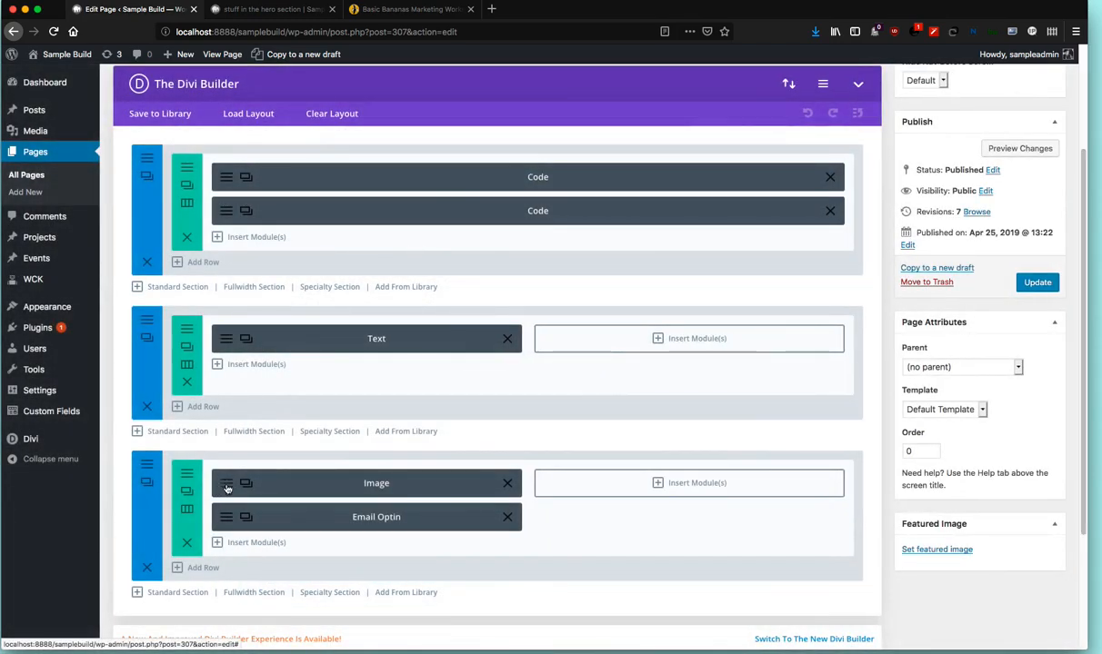
# - View the live page down to the image and email opt-in form, and return to the page editor
pyautogui.click(269, 9)
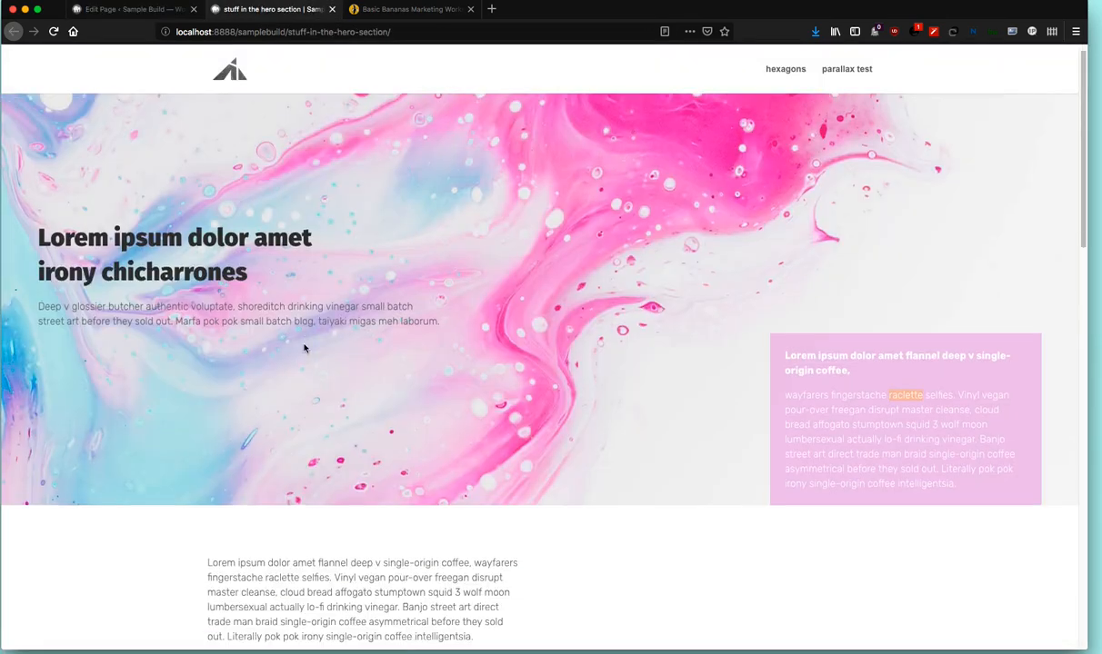
pyautogui.scroll(-15, 305, 349)
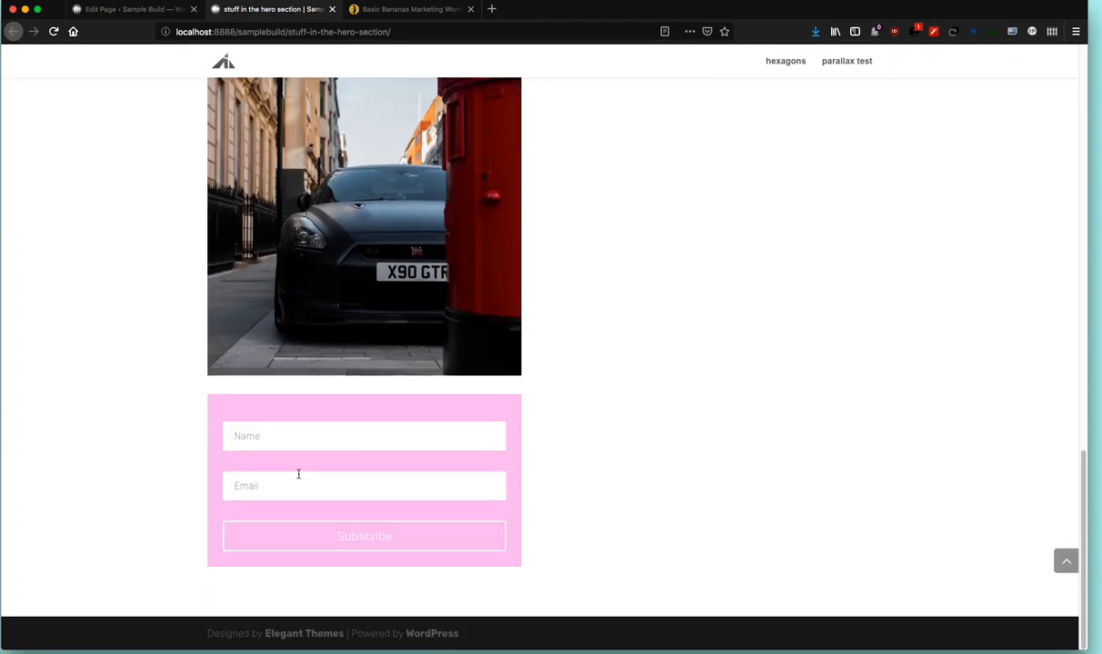
pyautogui.click(175, 11)
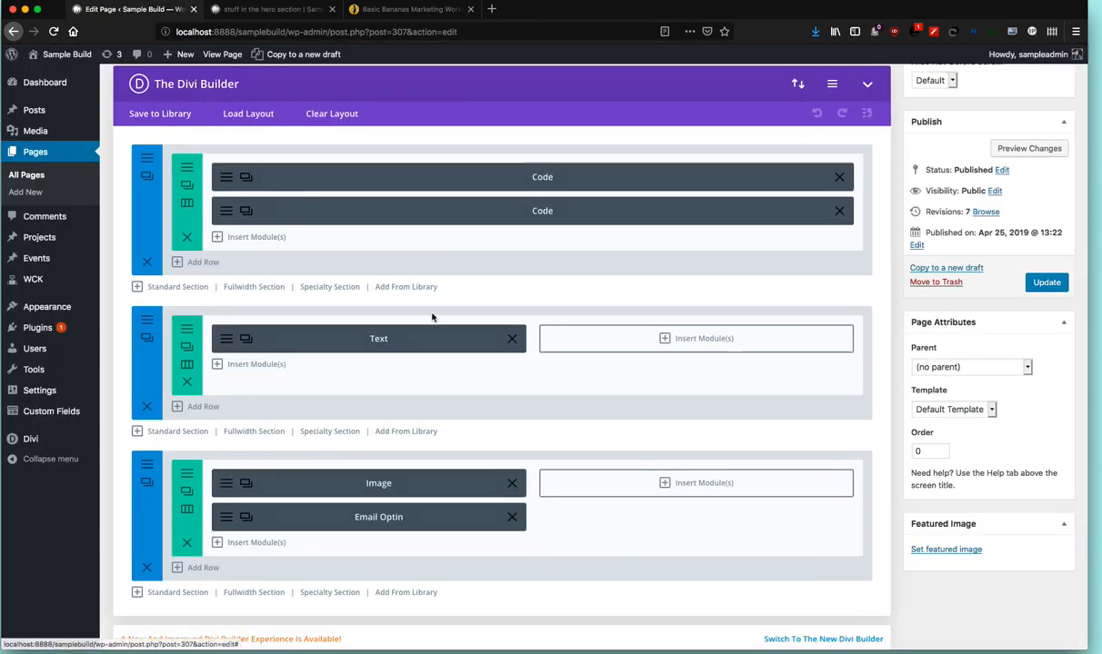
# - Check the CSS class assigned to the Image module in the last section, and close its settings without saving
pyautogui.click(428, 483)
pyautogui.click(408, 147)
pyautogui.click(434, 261)
pyautogui.tripleClick(434, 261)
pyautogui.click(638, 290)
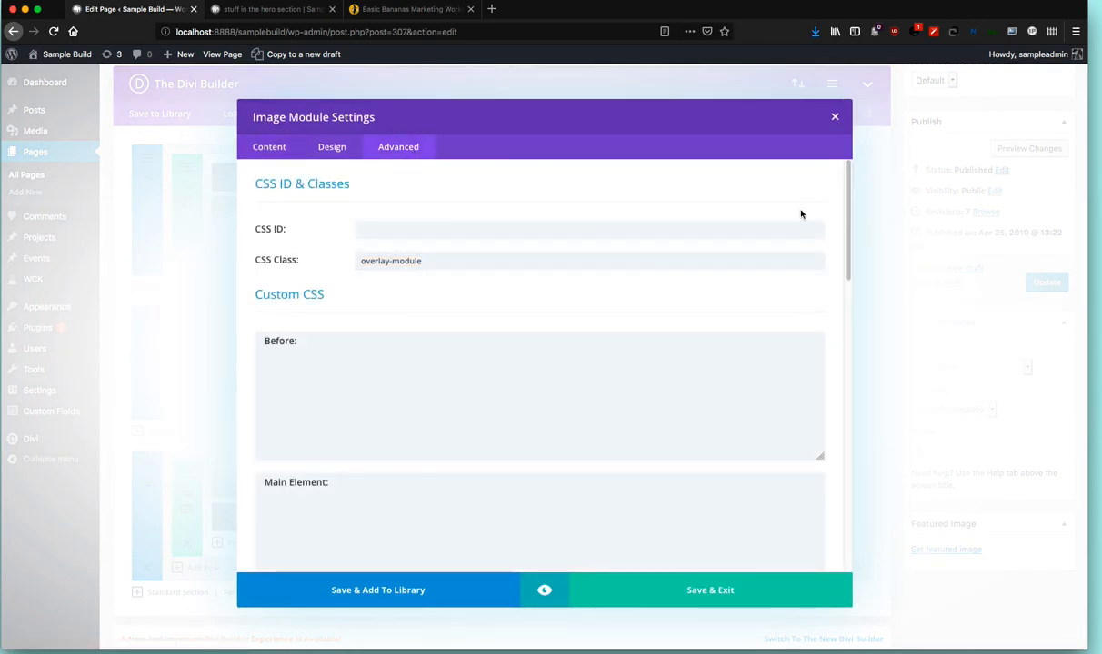
pyautogui.click(832, 119)
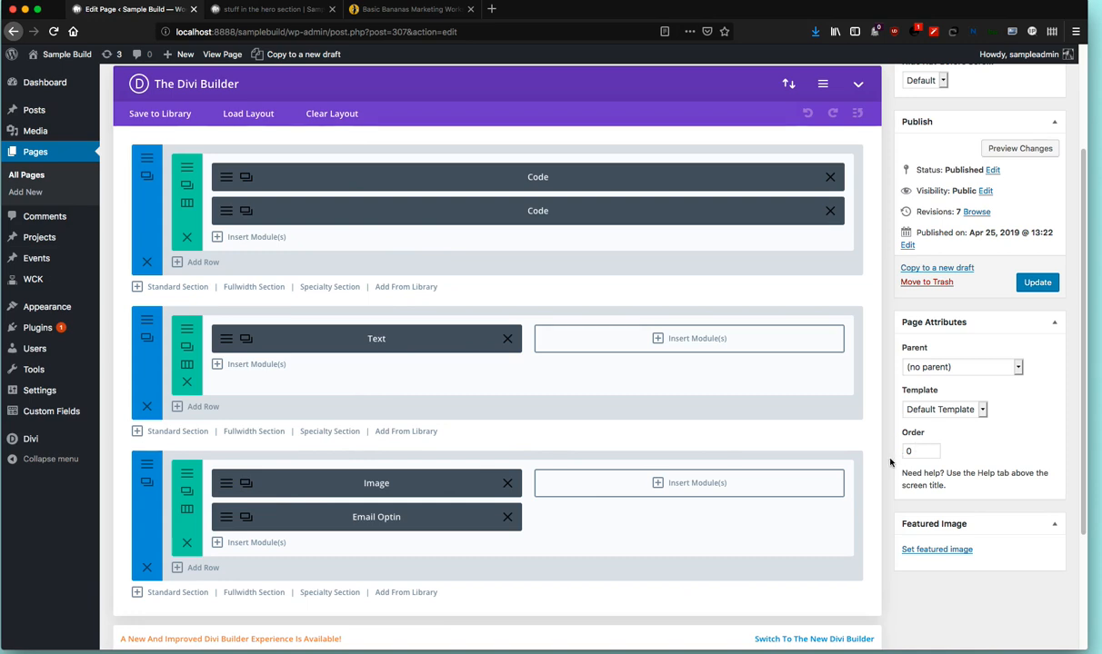
# - Return to the hero at the top of the live page, reload the page, and close the Basic Bananas site
pyautogui.click(282, 10)
pyautogui.scroll(20, 638, 440)
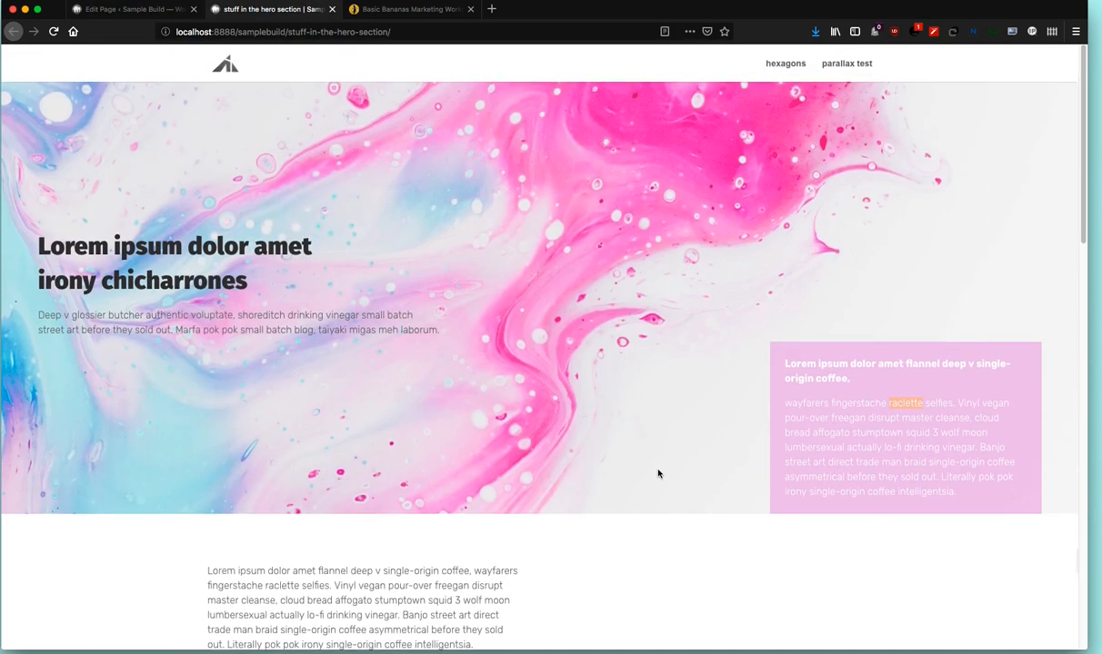
pyautogui.press('super+r')
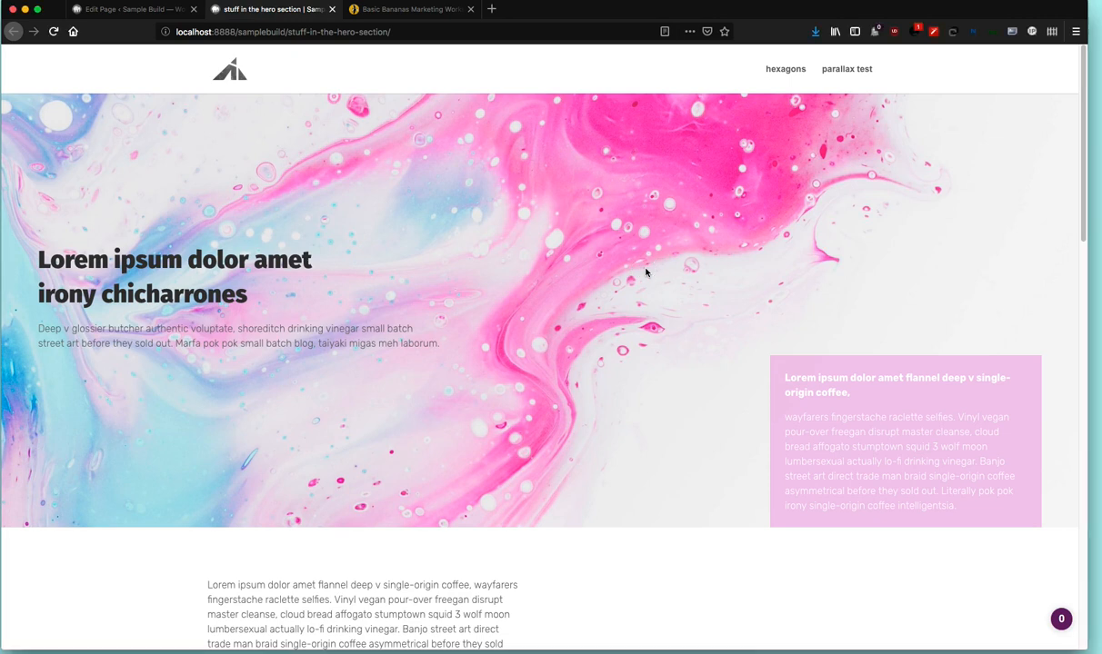
pyautogui.click(470, 10)
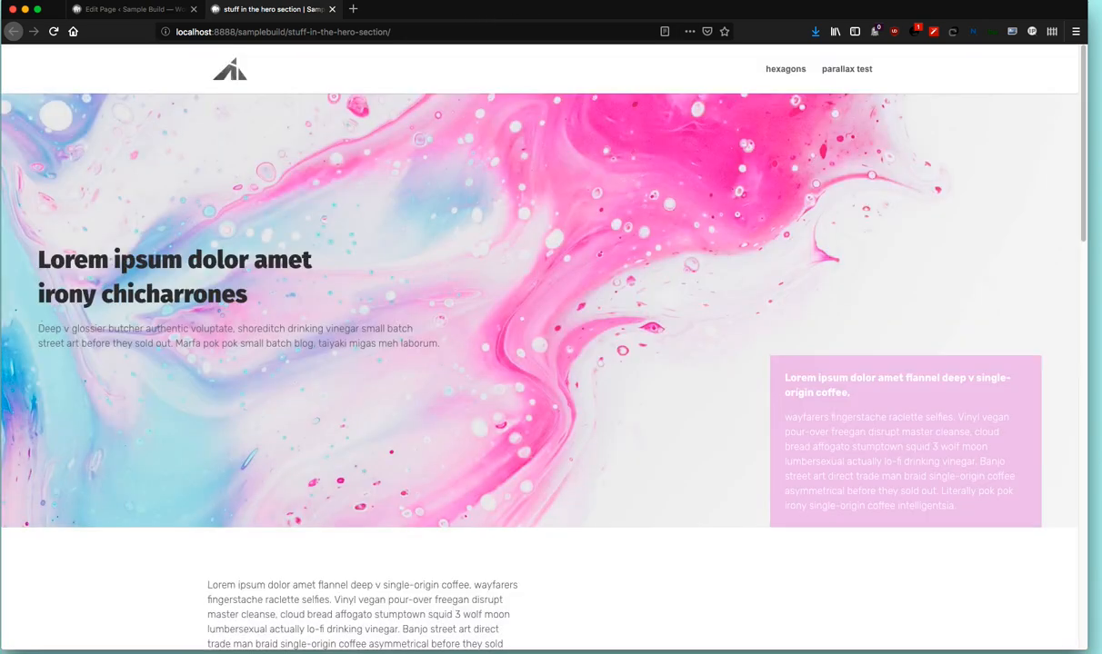
# - Bring the code editor with main.css over the live page and position its window beside the hero heading
pyautogui.moveTo(1101, 81); pyautogui.dragTo(736, 81)
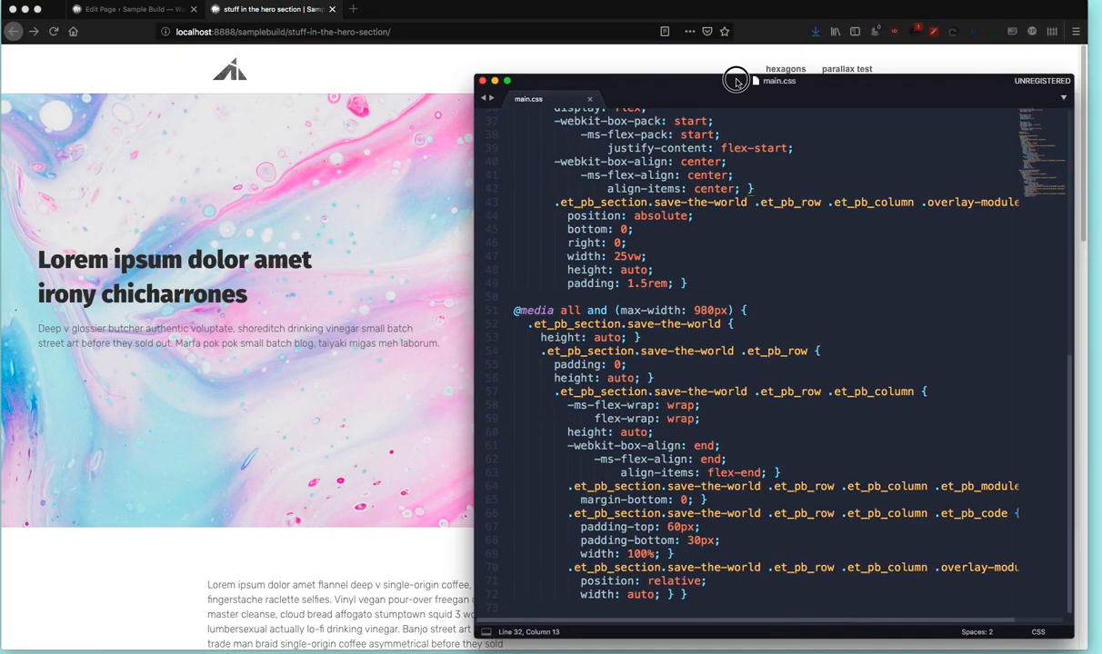
pyautogui.scroll(5, 900, 328)
pyautogui.scroll(4, 899, 328)
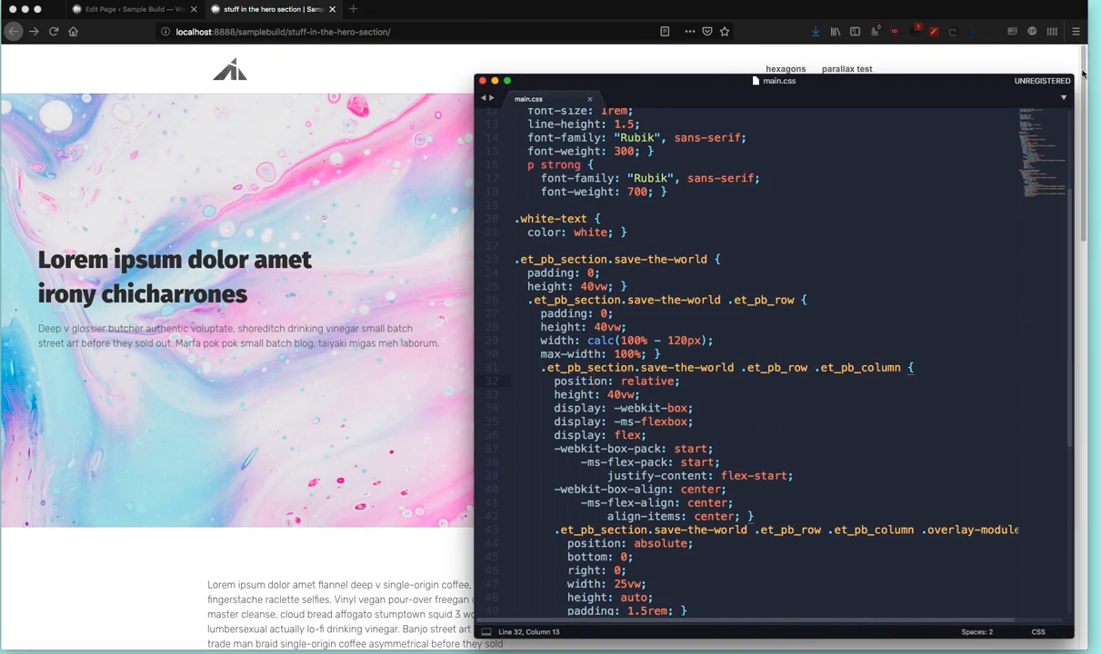
pyautogui.moveTo(1070, 80); pyautogui.dragTo(1021, 51)
pyautogui.moveTo(919, 57); pyautogui.dragTo(984, 98)
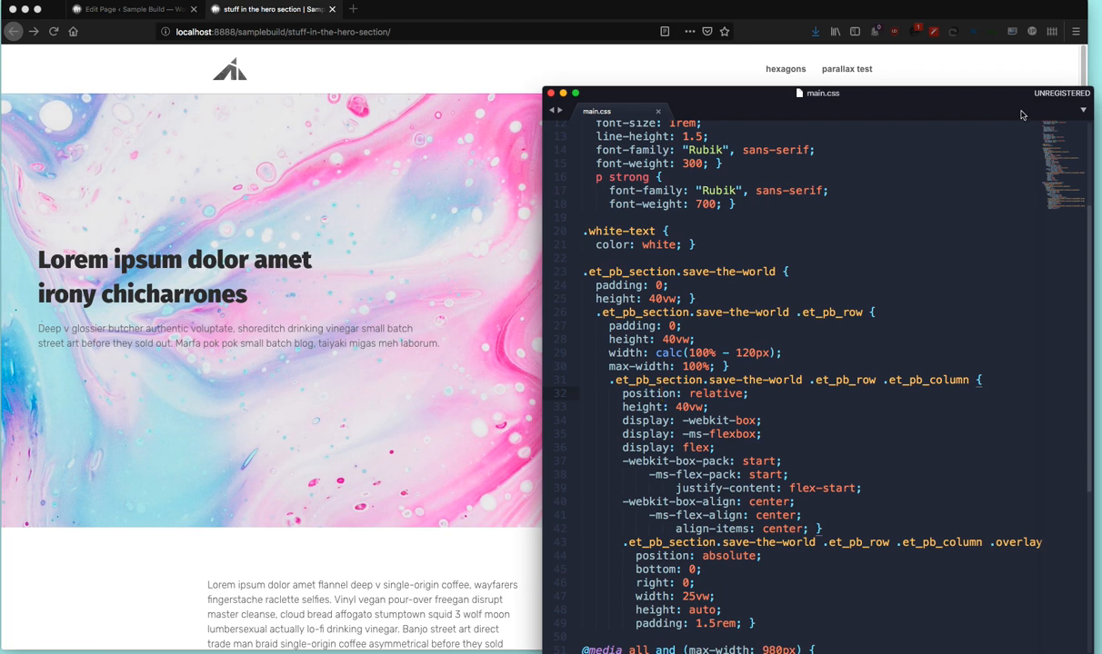
# - Go back to the first rules of main.css to show the heading and paragraph styles
pyautogui.press('Up')
pyautogui.press('Up')
pyautogui.press('Up')
pyautogui.press('Up')
pyautogui.scroll(4, 841, 320)
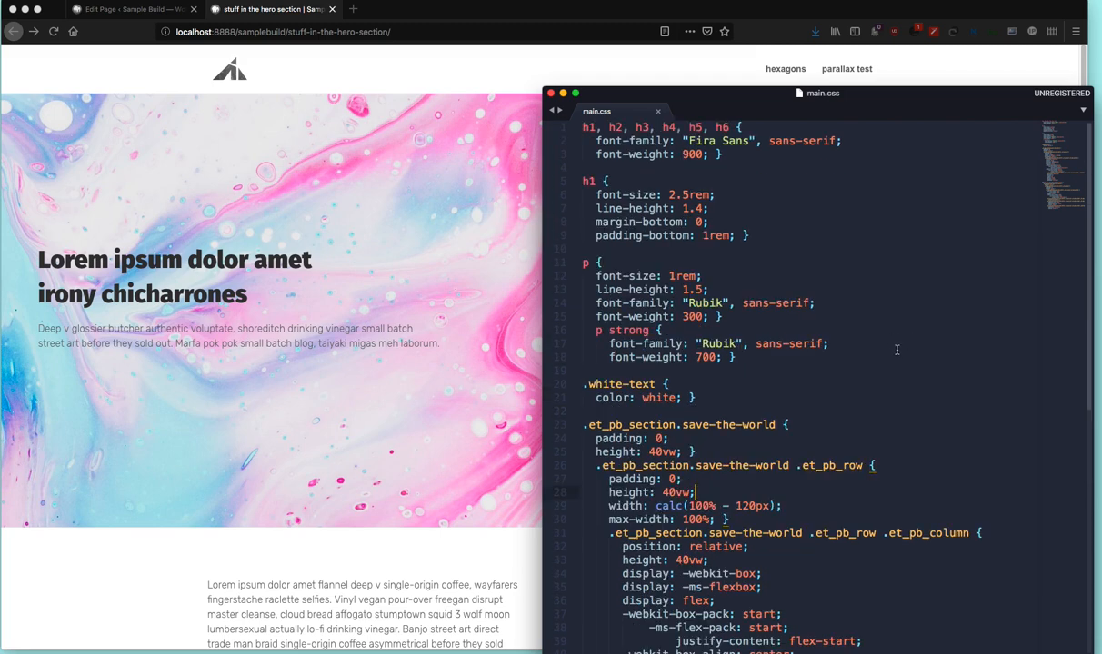
# - Compare main.css with the live hero section, and highlight the typography rules from the headings through "p strong"
pyautogui.click(483, 455)
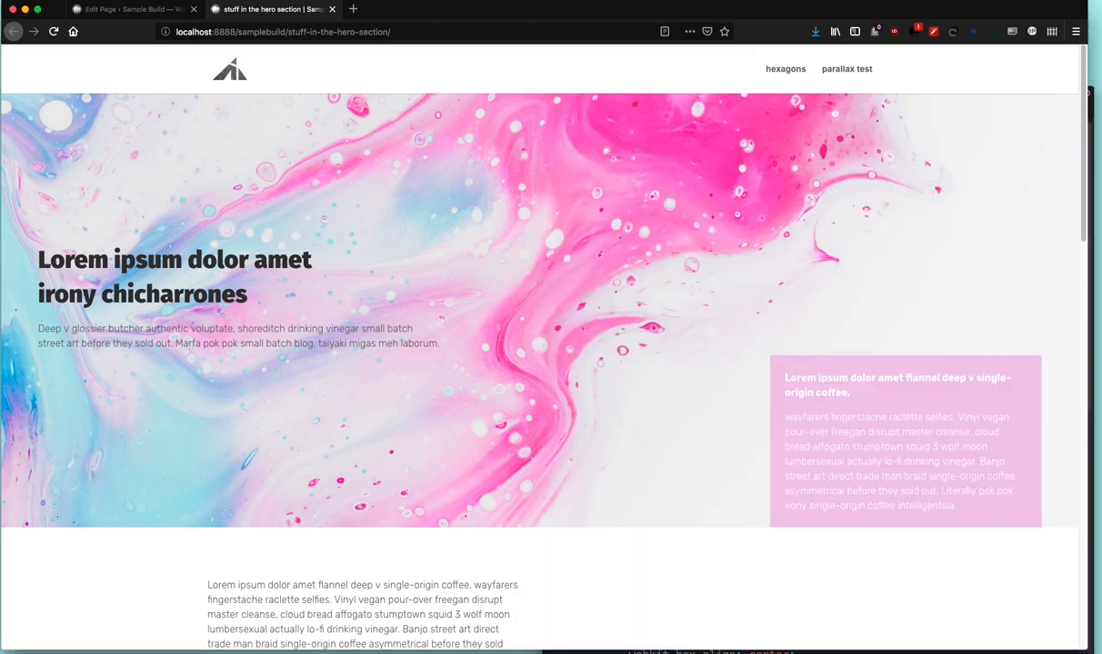
pyautogui.press('super+Tab')
pyautogui.moveTo(741, 357); pyautogui.dragTo(559, 112)
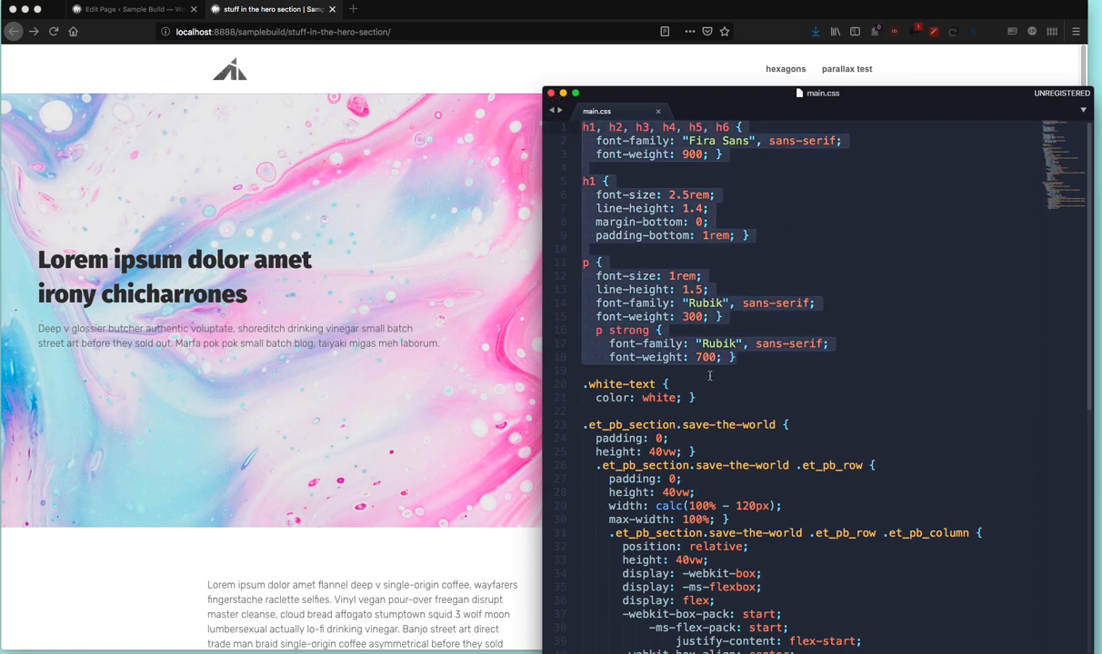
# - Highlight the .white-text rule in main.css and move the editor aside to uncover the live overlay box
pyautogui.click(634, 359)
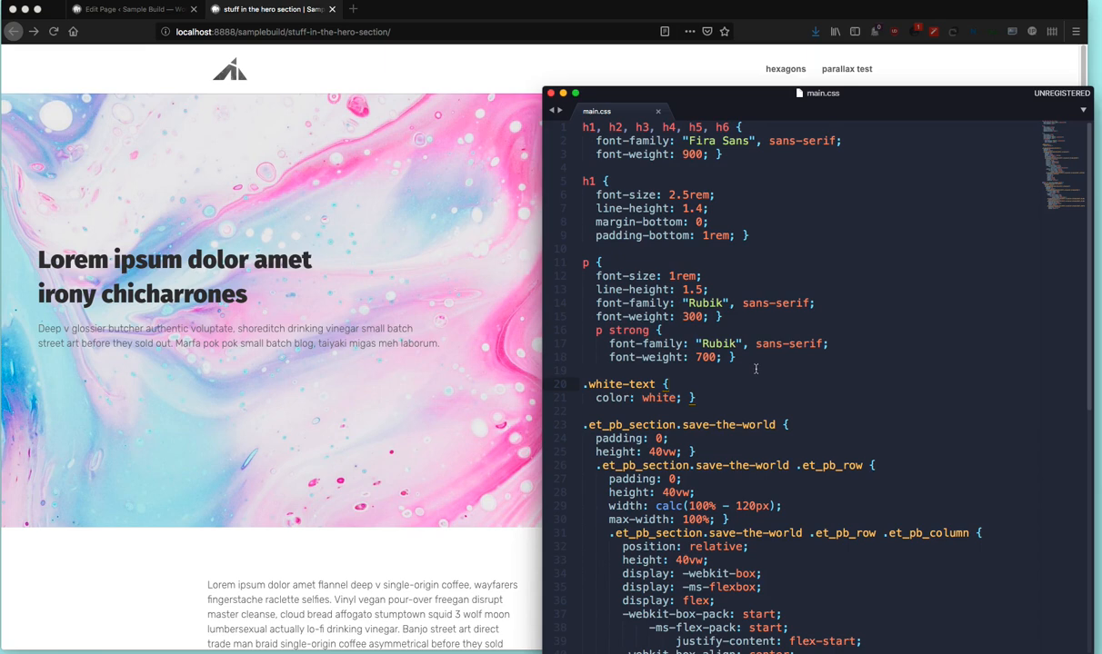
pyautogui.scroll(-3, 741, 359)
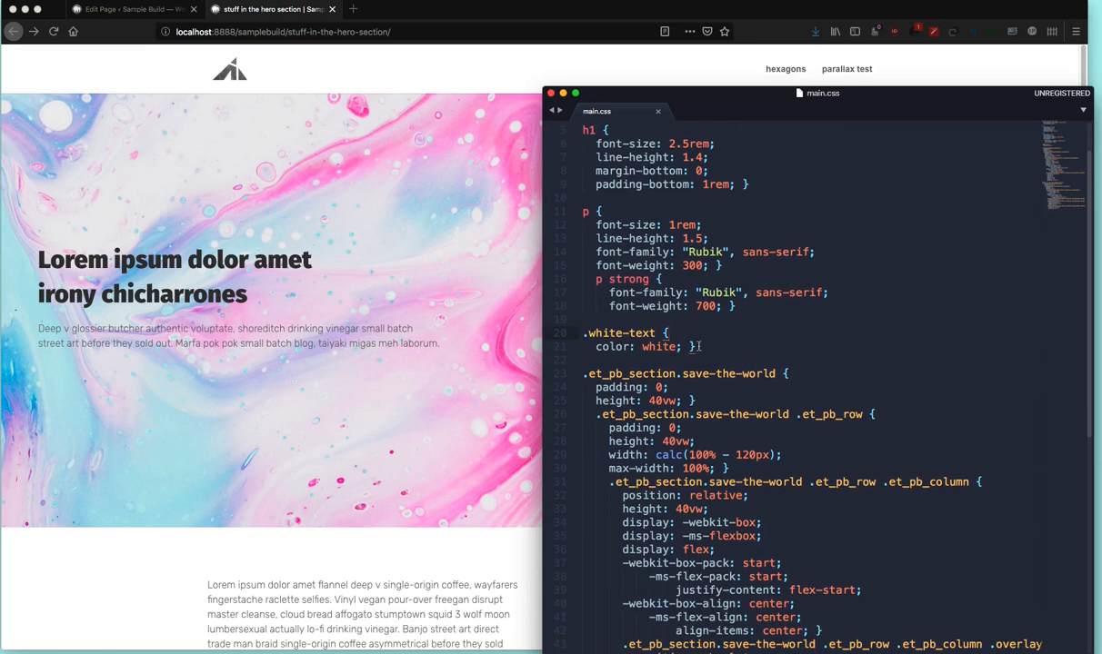
pyautogui.moveTo(710, 344); pyautogui.dragTo(582, 329)
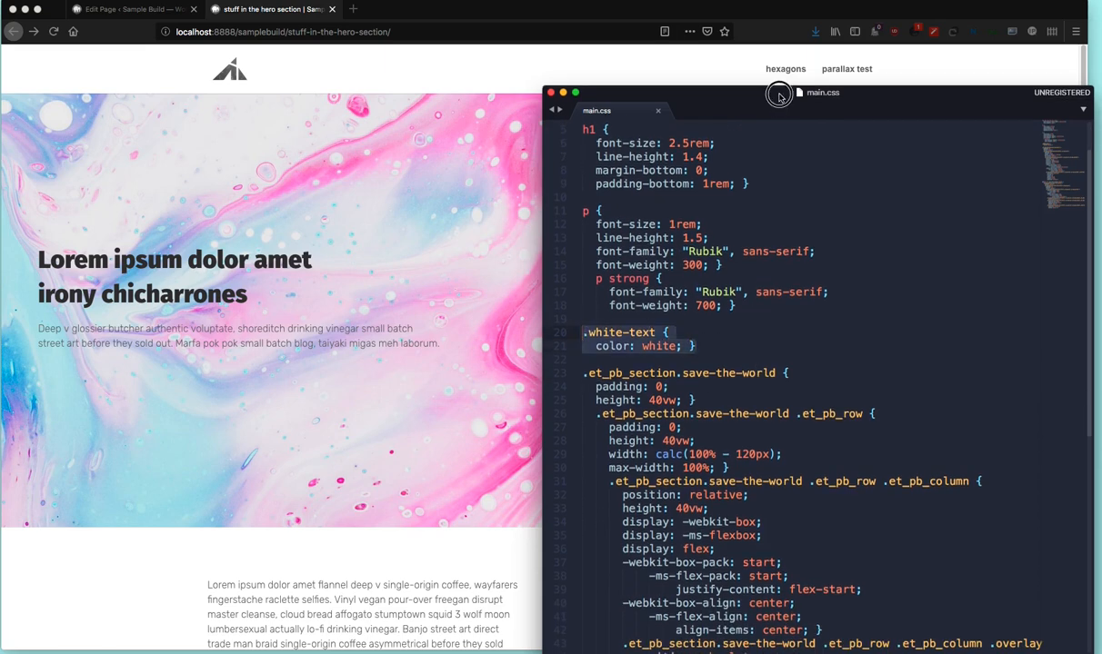
pyautogui.moveTo(772, 92); pyautogui.dragTo(345, 121)
pyautogui.click(516, 397)
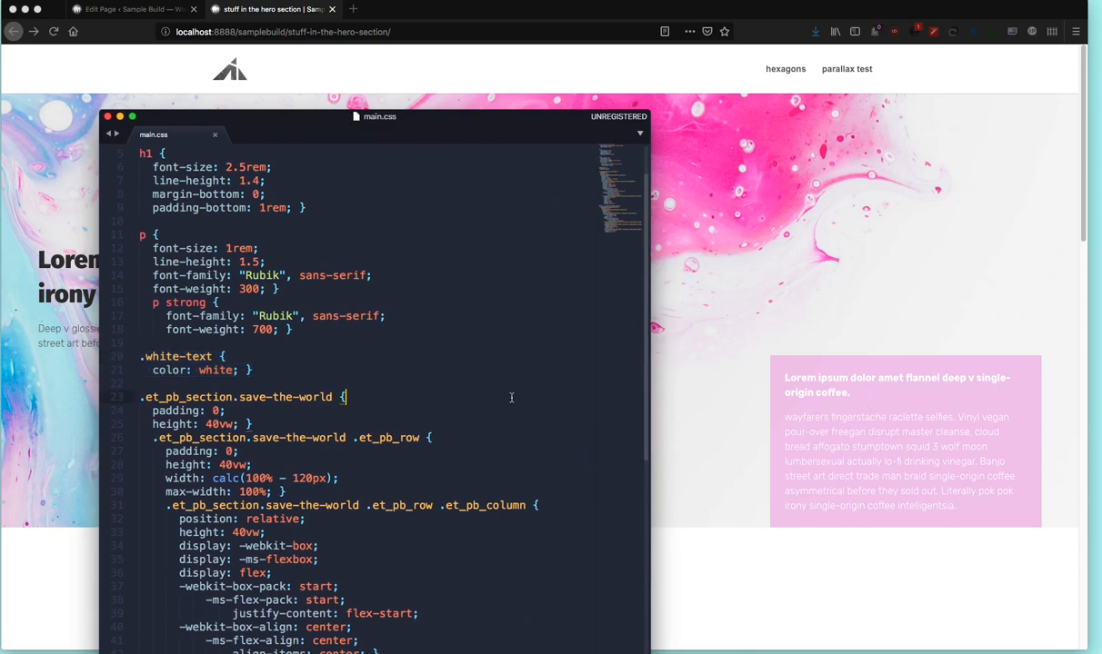
# - Move the editor off the overlay's code view position back beside the hero heading and insert three blank lines after the .white-text rule
pyautogui.moveTo(303, 116); pyautogui.dragTo(733, 47)
pyautogui.click(665, 322)
pyautogui.press('Return')
pyautogui.press('Return')
pyautogui.press('Return')
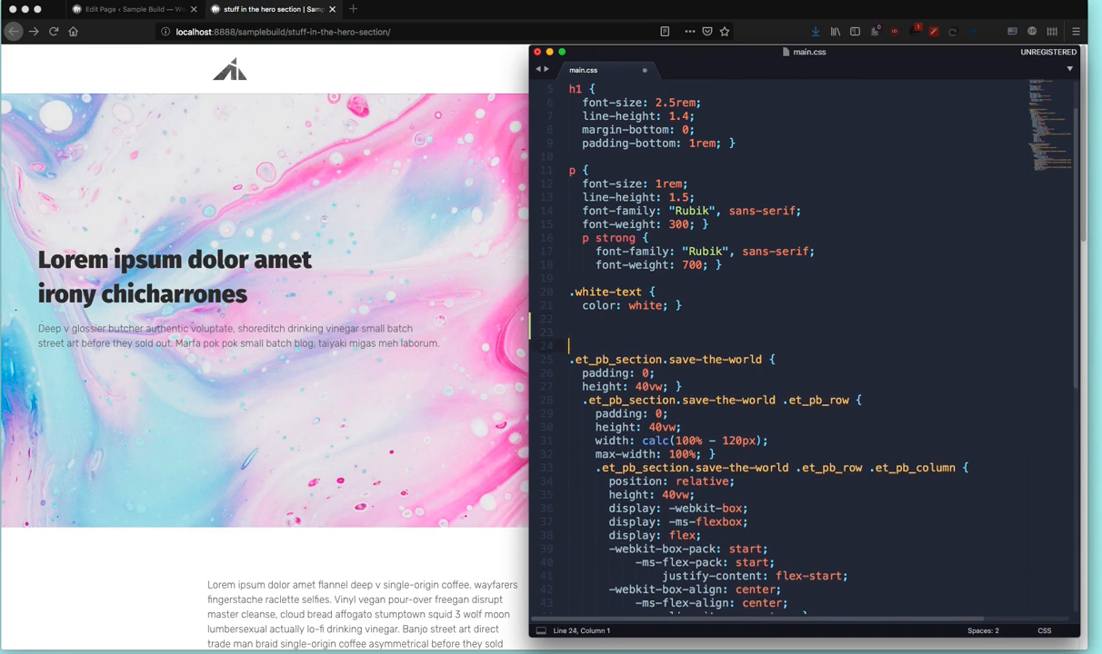
# - Highlight the padding and 40vw height in the save-the-world section rule, and compare them with the full live hero
pyautogui.scroll(-7, 599, 309)
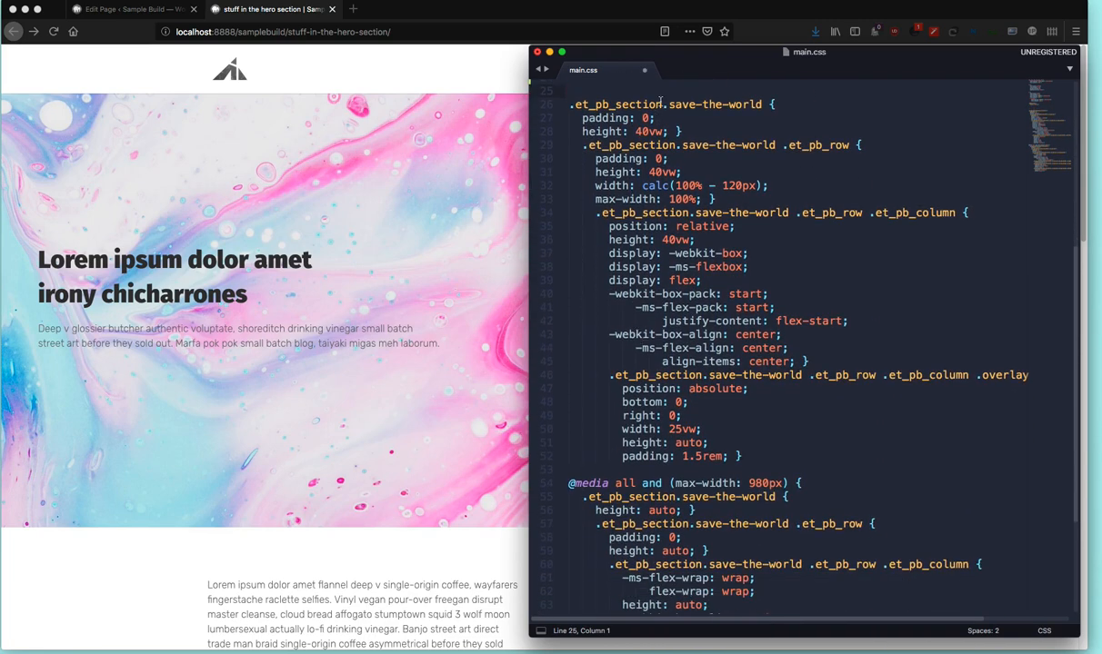
pyautogui.moveTo(655, 56); pyautogui.dragTo(705, 92)
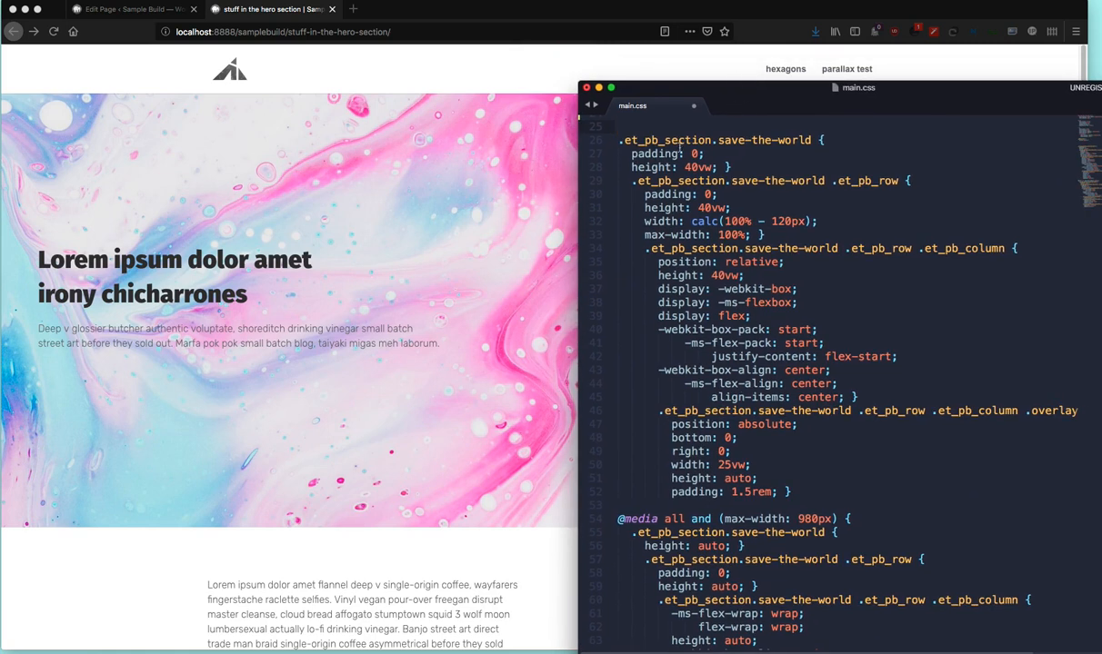
pyautogui.doubleClick(695, 154)
pyautogui.click(644, 154)
pyautogui.moveTo(718, 168); pyautogui.dragTo(684, 168)
pyautogui.click(551, 304)
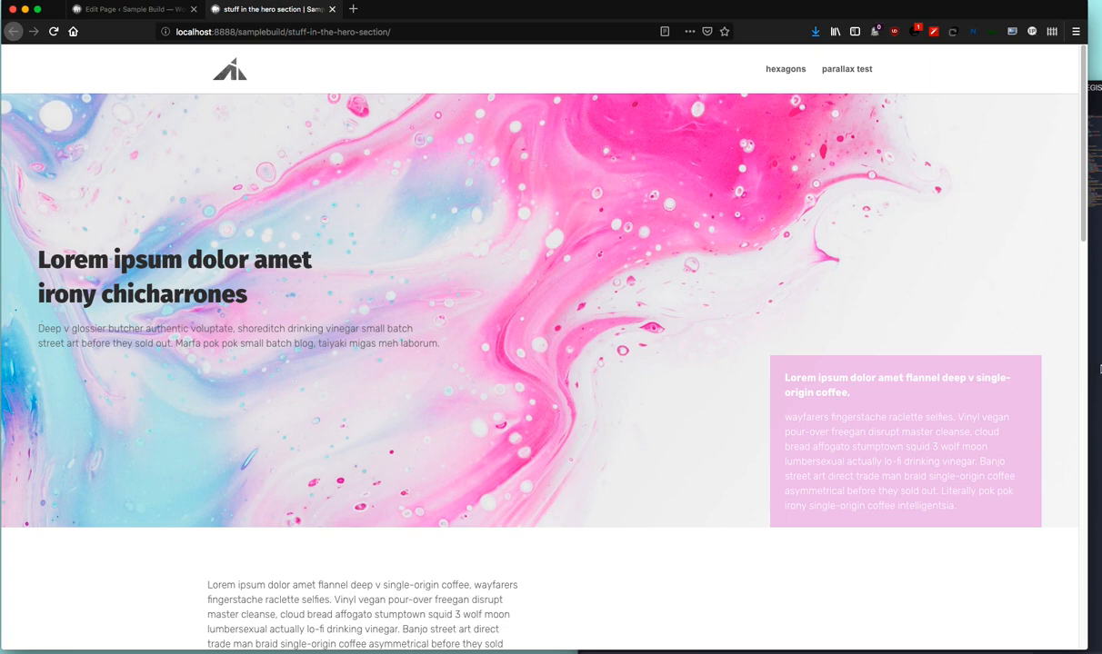
# - Return to main.css and point out the section rule's 40vw height and zero padding again
pyautogui.click(1100, 367)
pyautogui.scroll(5, 927, 372)
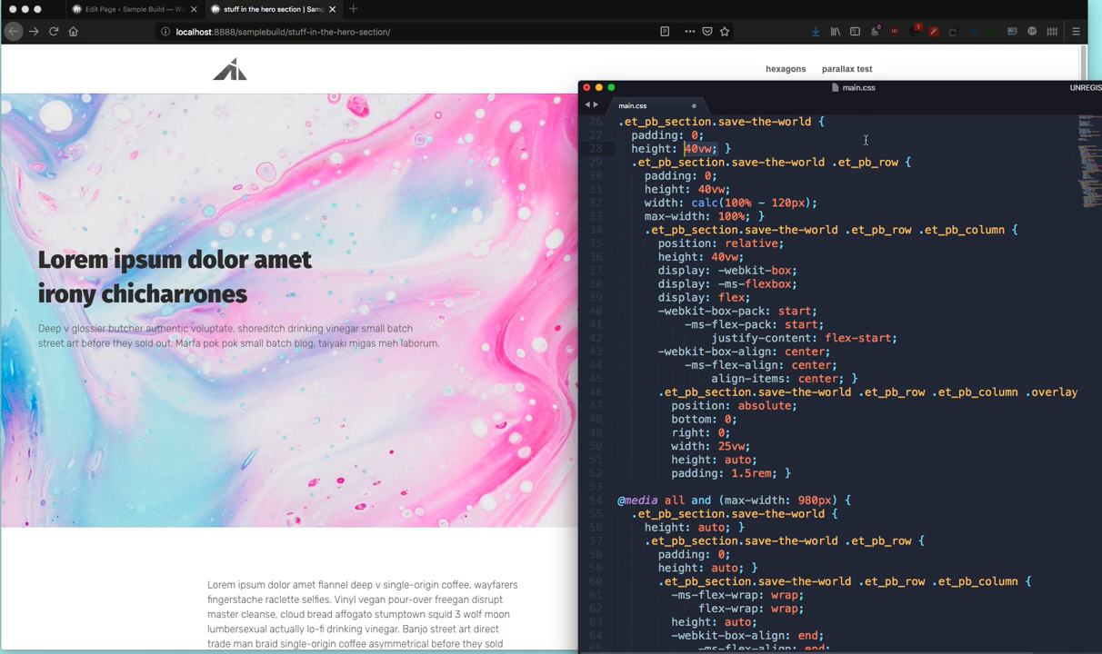
pyautogui.click(760, 148)
pyautogui.moveTo(724, 149); pyautogui.dragTo(684, 148)
pyautogui.click(775, 151)
pyautogui.click(660, 135)
pyautogui.click(664, 148)
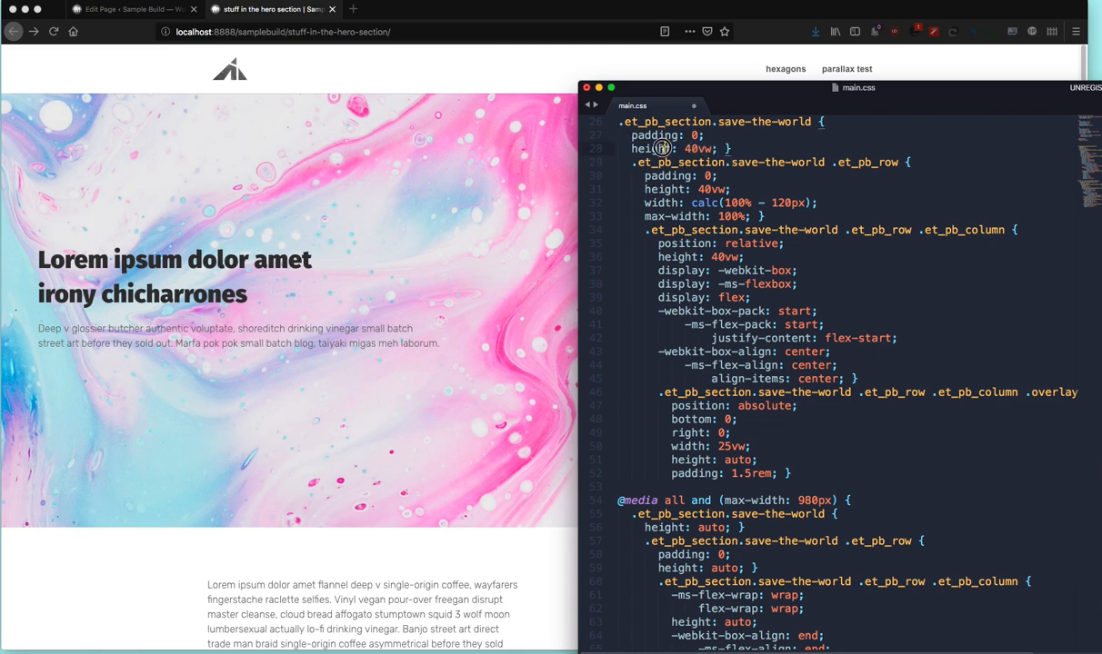
# - Highlight the .et_pb_row rule's padding and height, and its width of calc(100% - 120px)
pyautogui.click(840, 175)
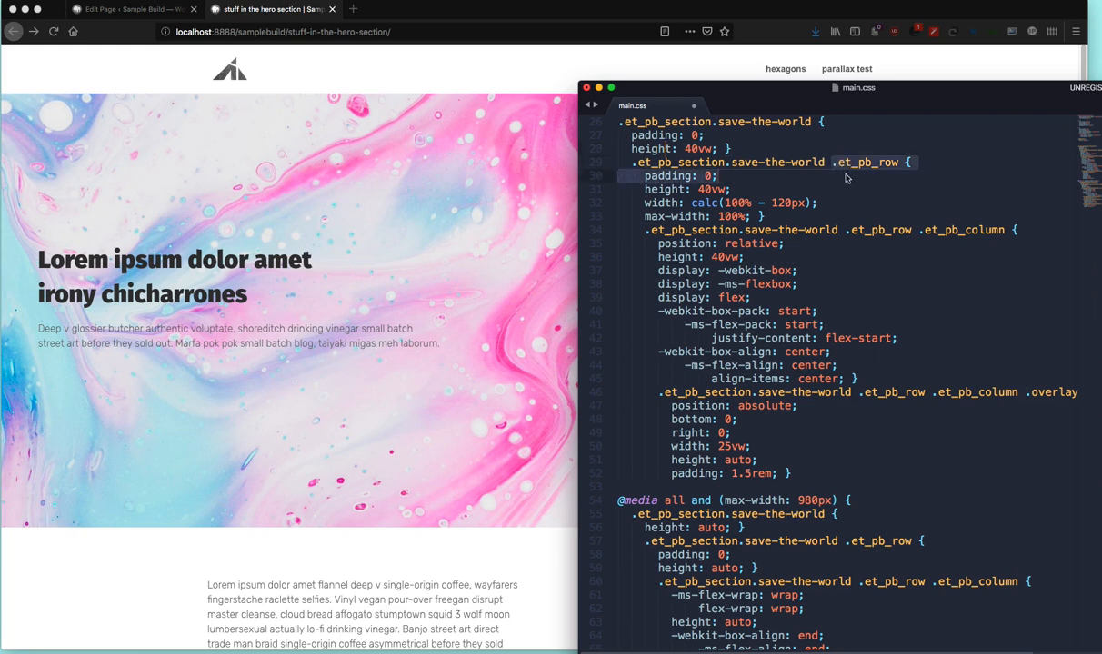
pyautogui.click(830, 162)
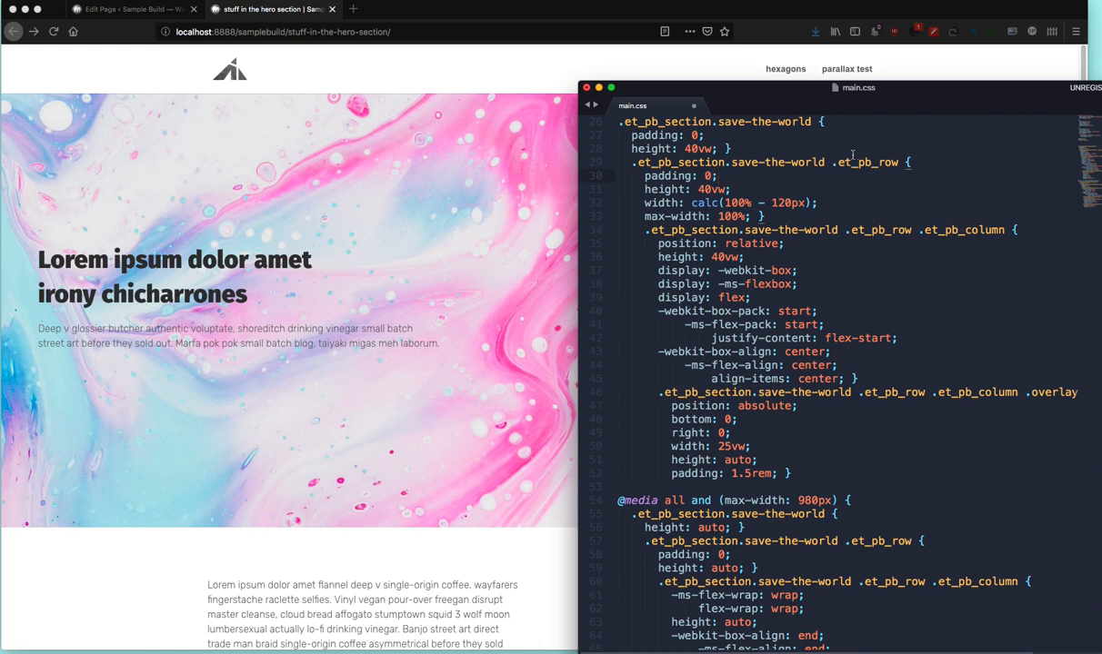
pyautogui.moveTo(831, 162); pyautogui.dragTo(792, 187)
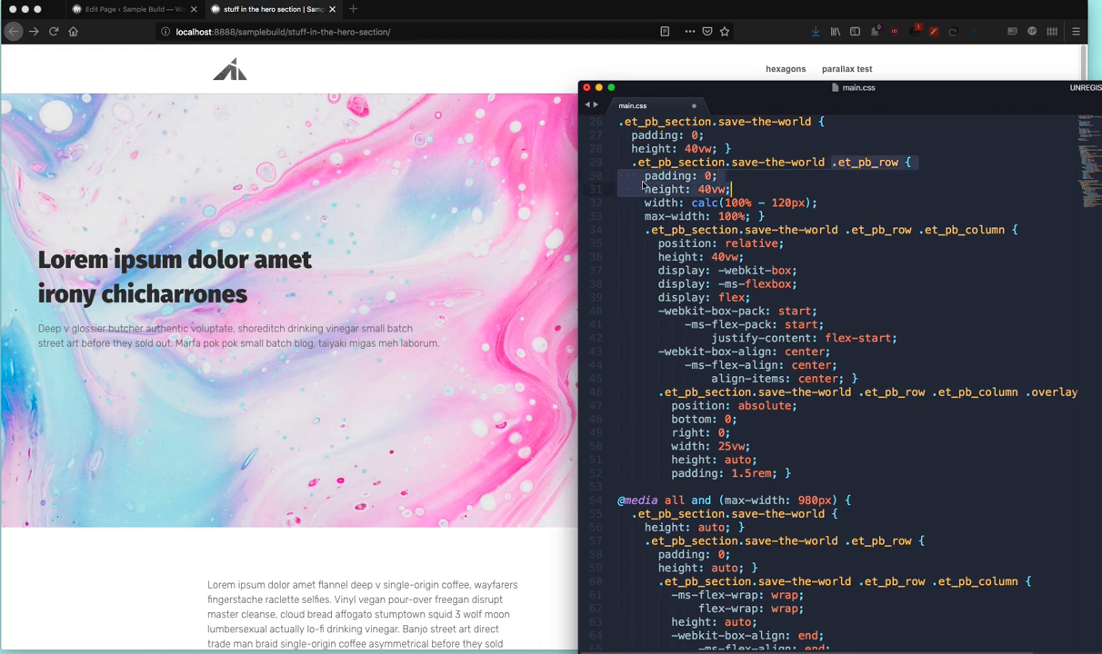
pyautogui.click(693, 183)
pyautogui.moveTo(641, 202); pyautogui.dragTo(888, 199)
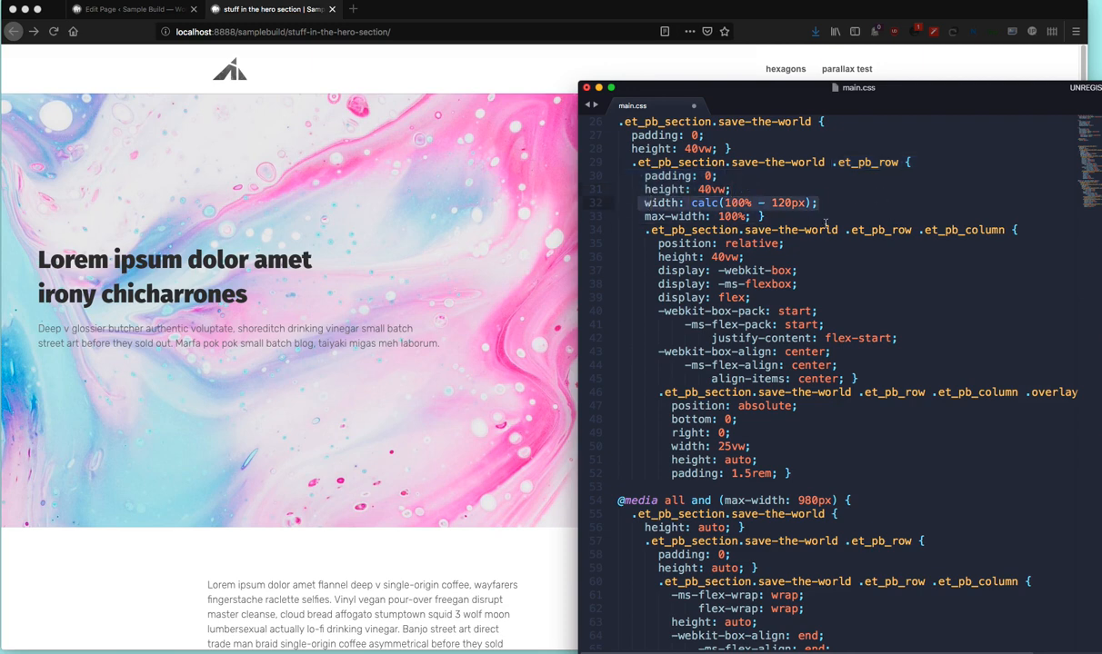
pyautogui.click(511, 242)
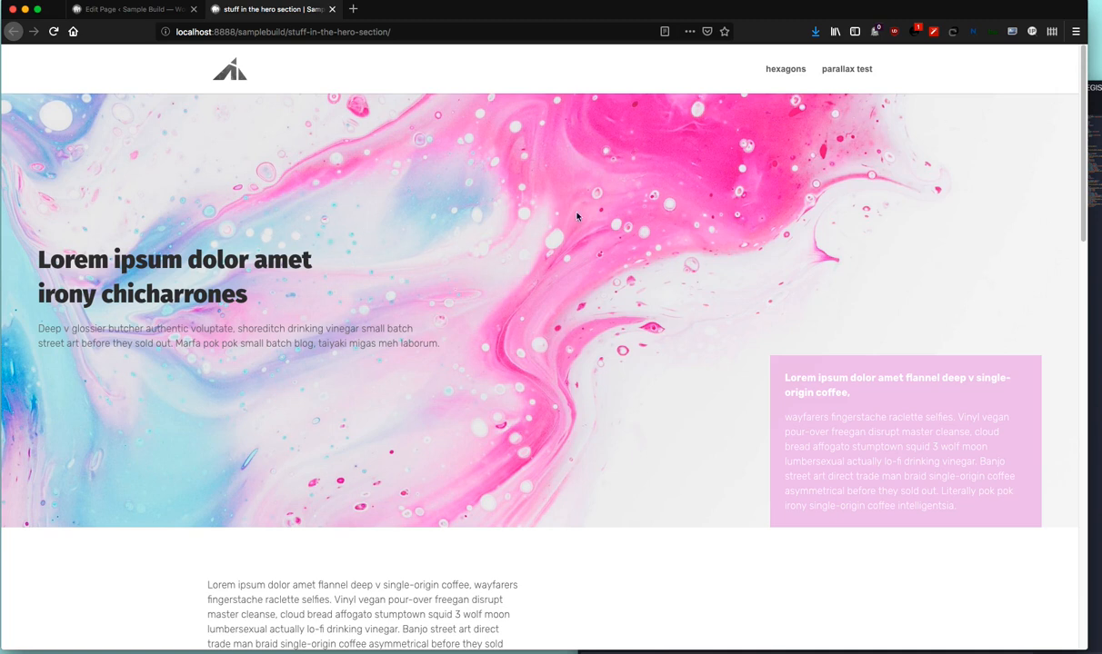
pyautogui.click(218, 65)
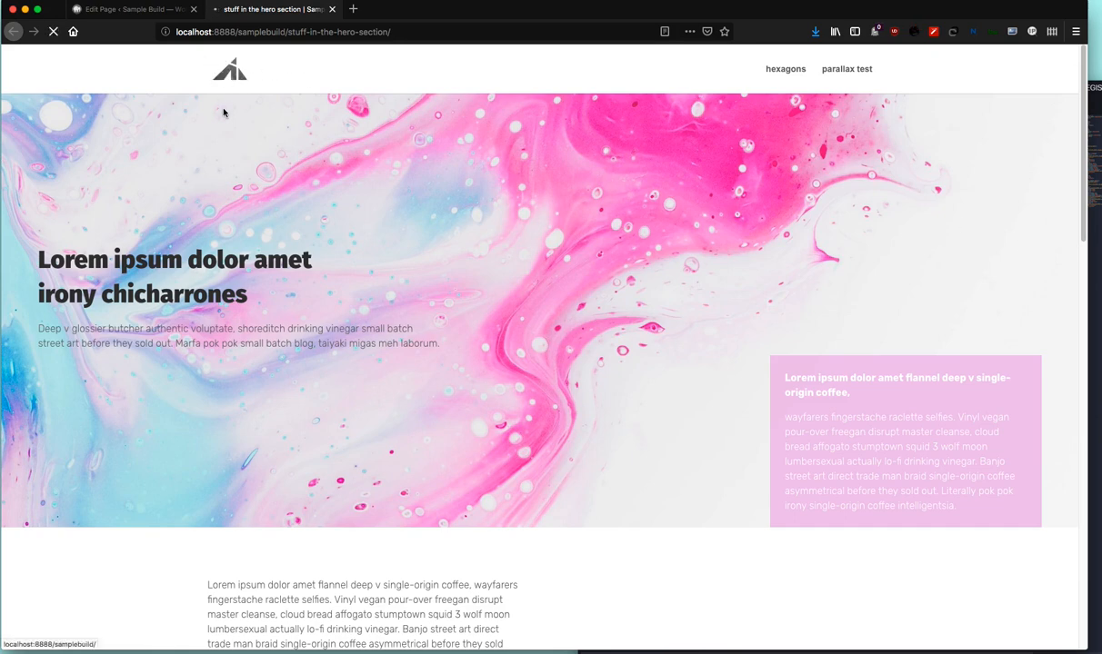
pyautogui.click(14, 30)
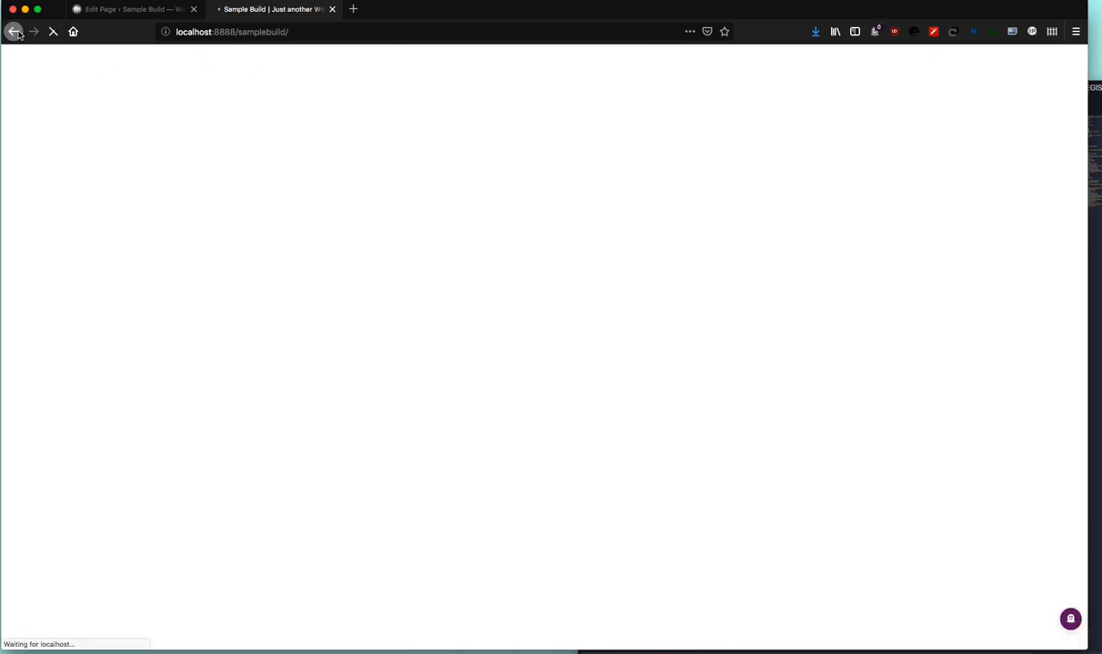
pyautogui.click(17, 33)
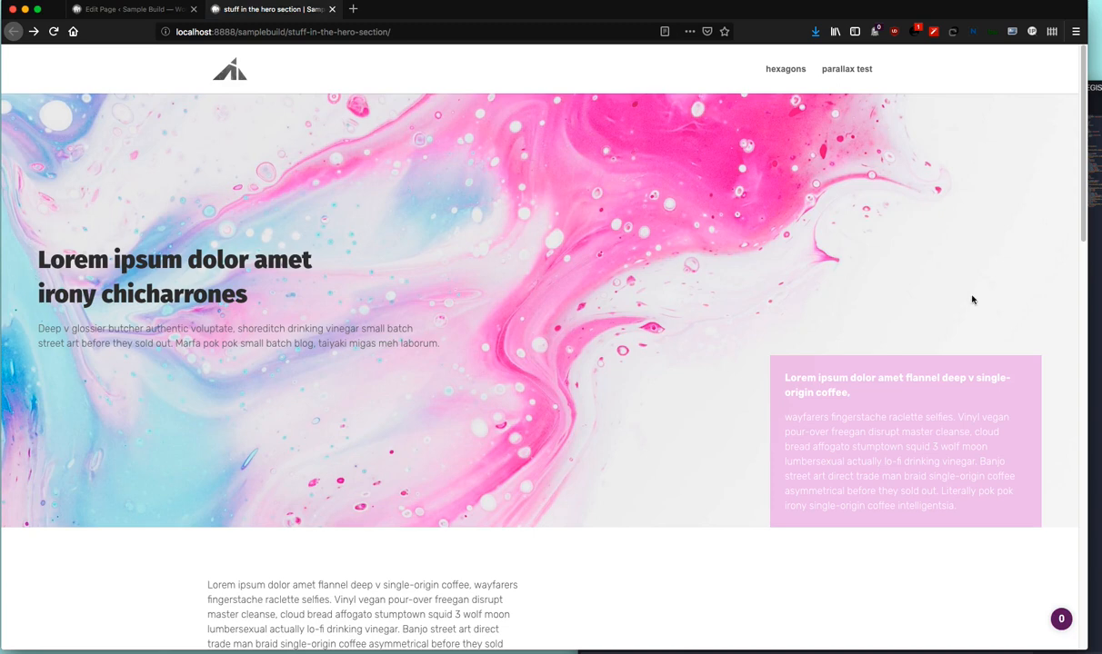
# - Bring main.css back over the live page and position its window near the hero text with the row and column rules in view
pyautogui.click(1096, 241)
pyautogui.scroll(3, 942, 271)
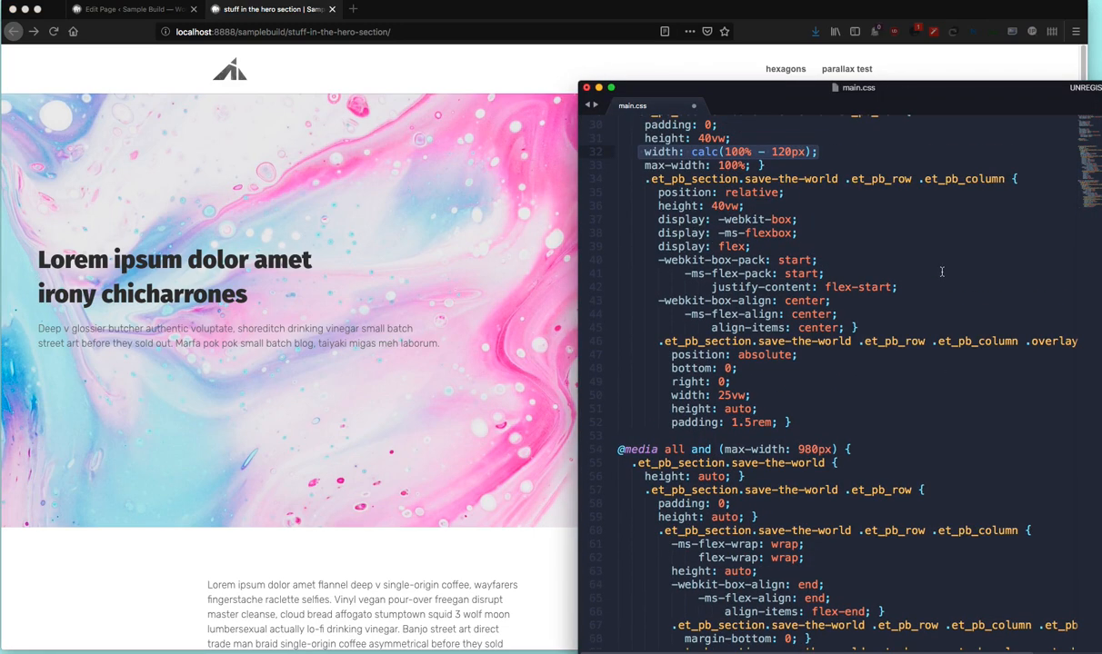
pyautogui.scroll(-1, 942, 250)
pyautogui.moveTo(928, 88); pyautogui.dragTo(874, 119)
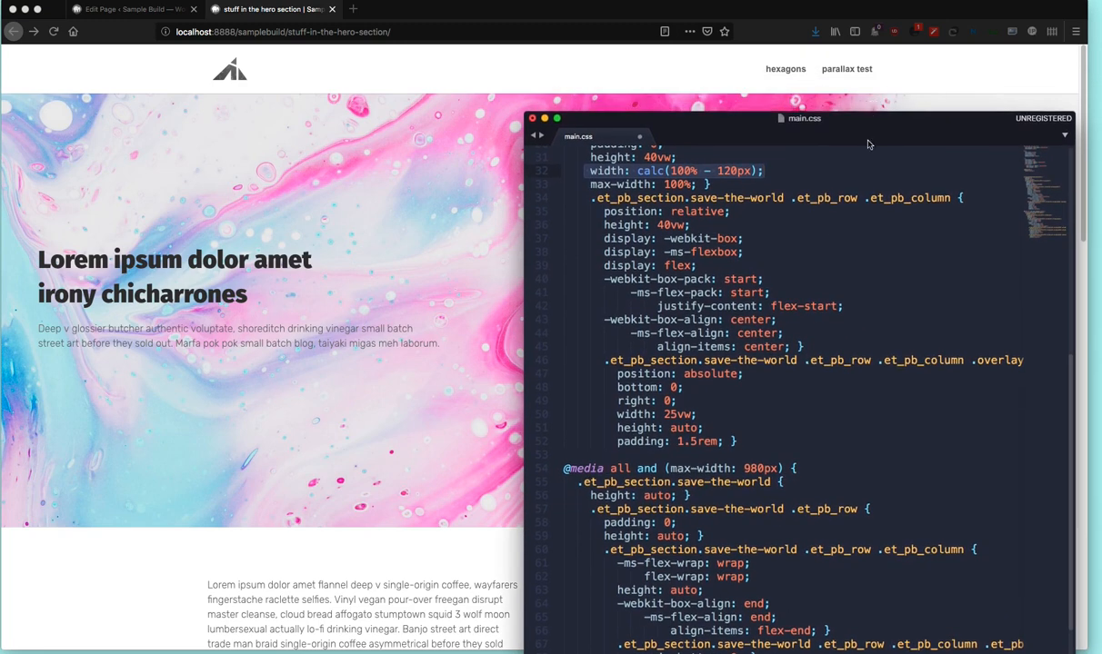
pyautogui.scroll(1, 773, 229)
pyautogui.click(676, 192)
pyautogui.moveTo(884, 122); pyautogui.dragTo(783, 128)
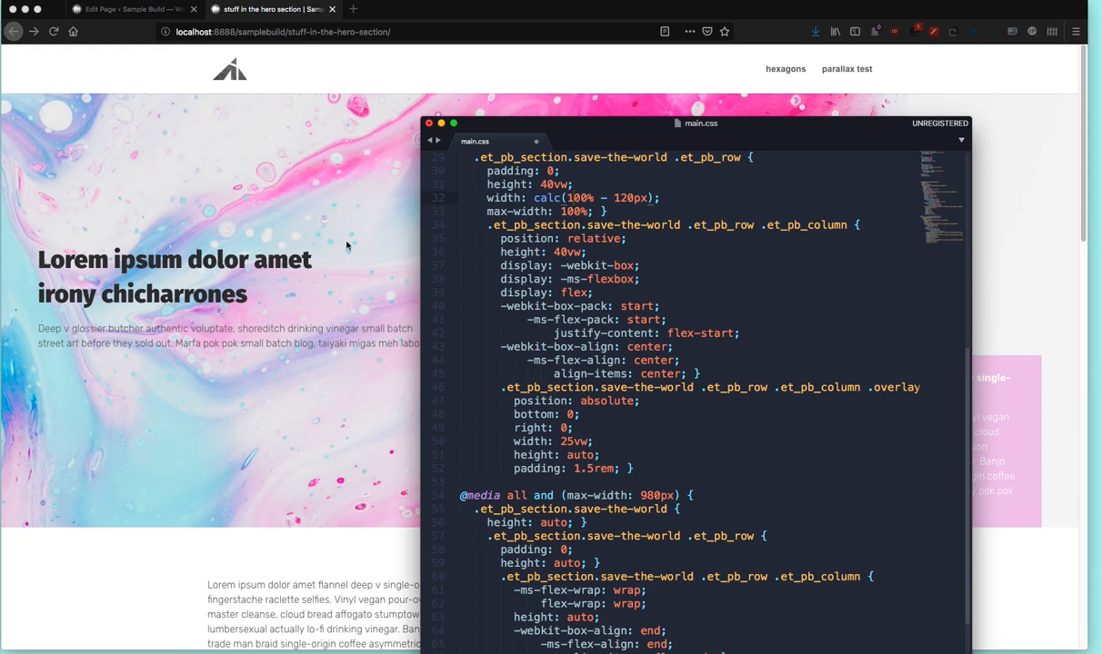
# - Mark the end of the .et_pb_row rule, view the uncovered live hero, and return to main.css
pyautogui.click(609, 212)
pyautogui.click(156, 241)
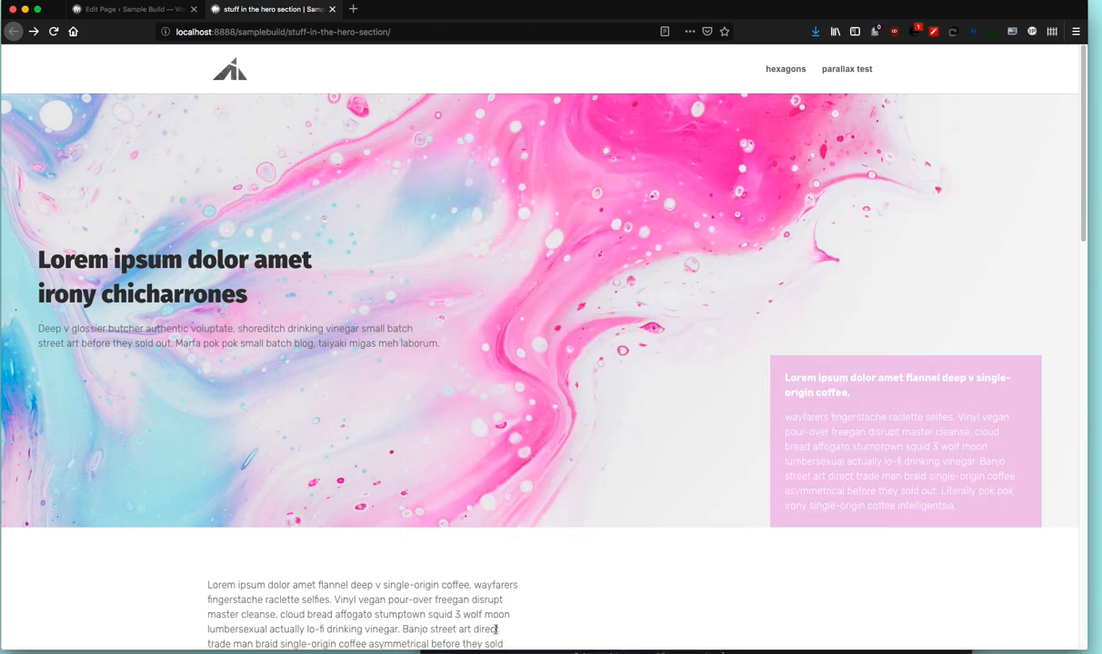
pyautogui.press('super+Tab')
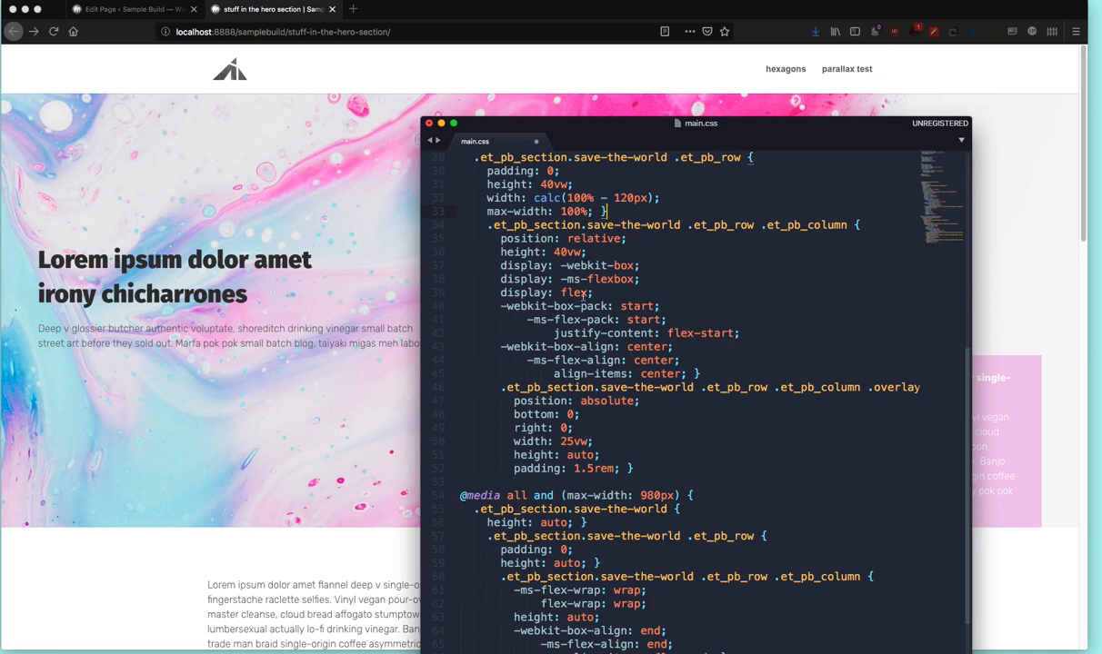
# - Highlight the flex-start, center and position: relative values in the .et_pb_column rule
pyautogui.moveTo(664, 334); pyautogui.dragTo(794, 331)
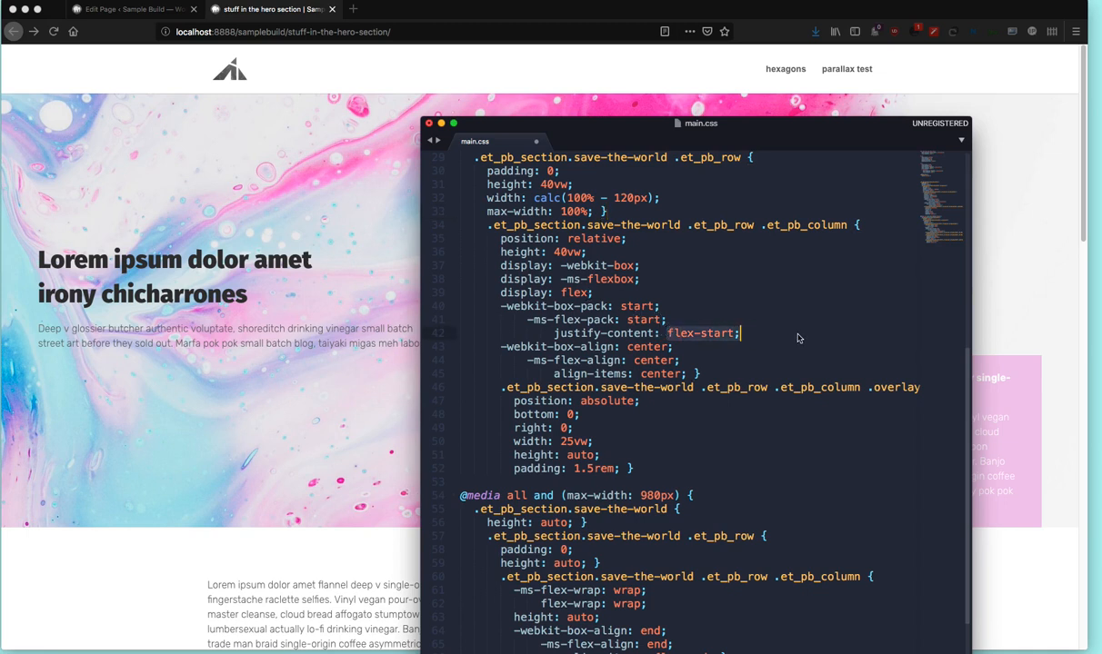
pyautogui.doubleClick(655, 374)
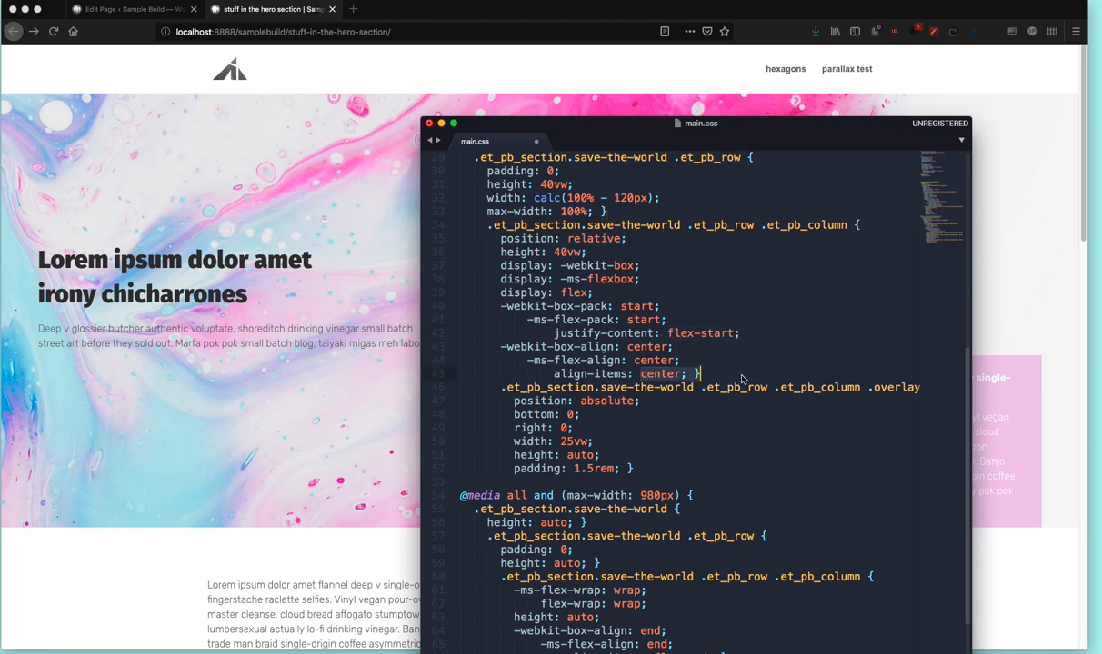
pyautogui.click(792, 383)
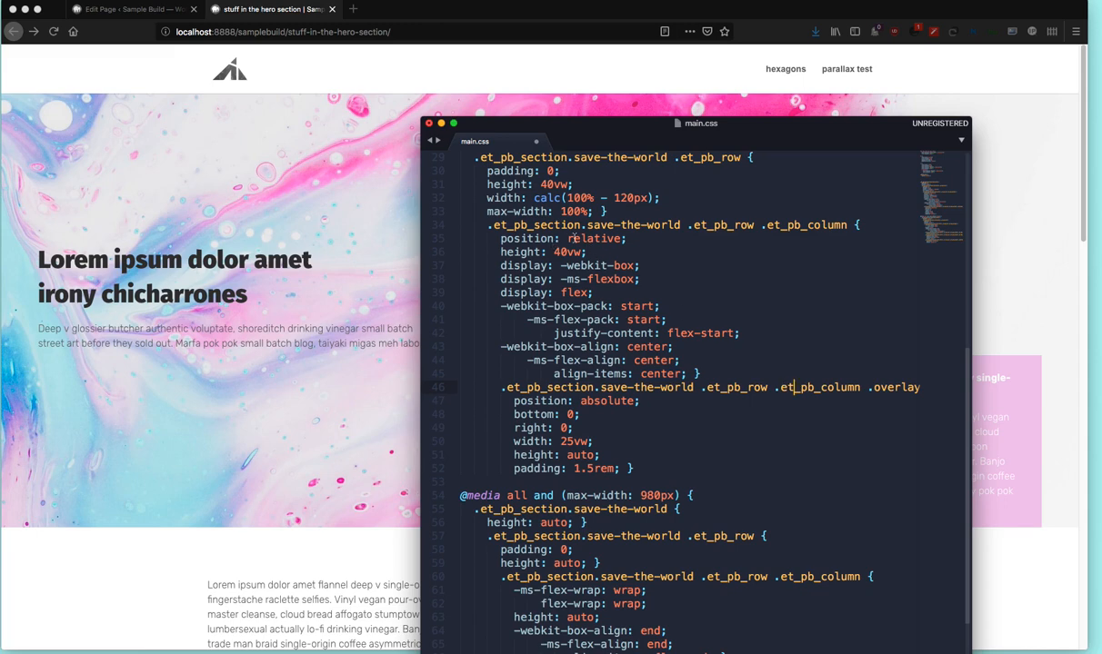
pyautogui.moveTo(568, 238); pyautogui.dragTo(629, 239)
pyautogui.click(778, 342)
# - Place main.css beside the live overlay box and go through the overlay rule's position, 25vw width, height and 1.5rem padding
pyautogui.moveTo(774, 123); pyautogui.dragTo(557, 119)
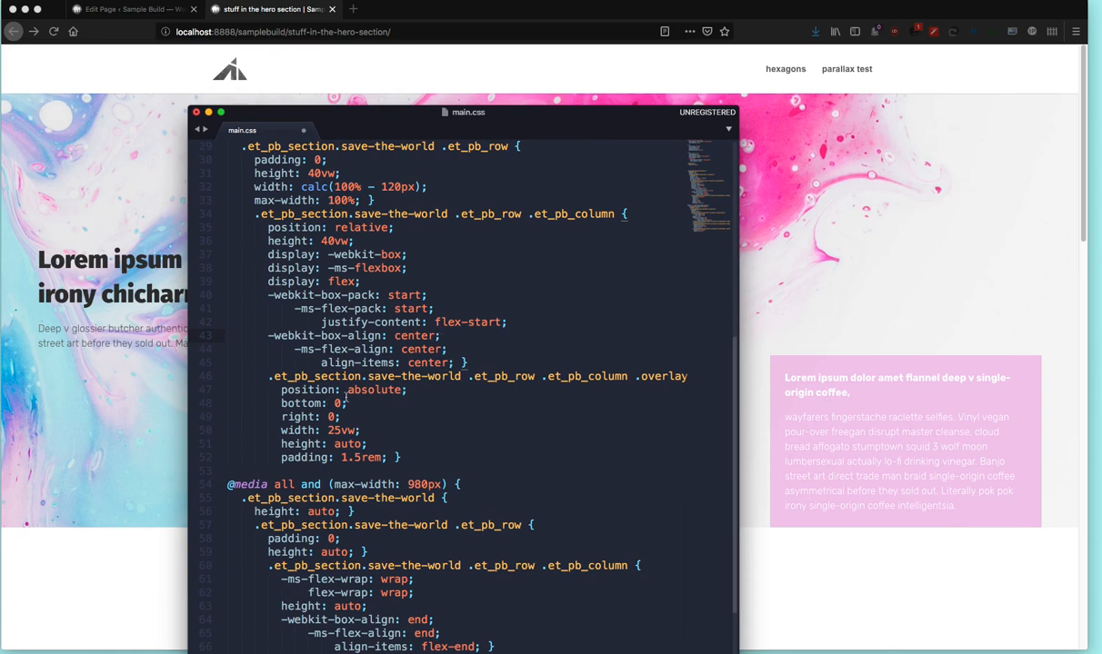
pyautogui.click(438, 389)
pyautogui.click(364, 416)
pyautogui.moveTo(362, 430); pyautogui.dragTo(320, 430)
pyautogui.press('Right')
pyautogui.click(334, 445)
pyautogui.moveTo(388, 457); pyautogui.dragTo(309, 457)
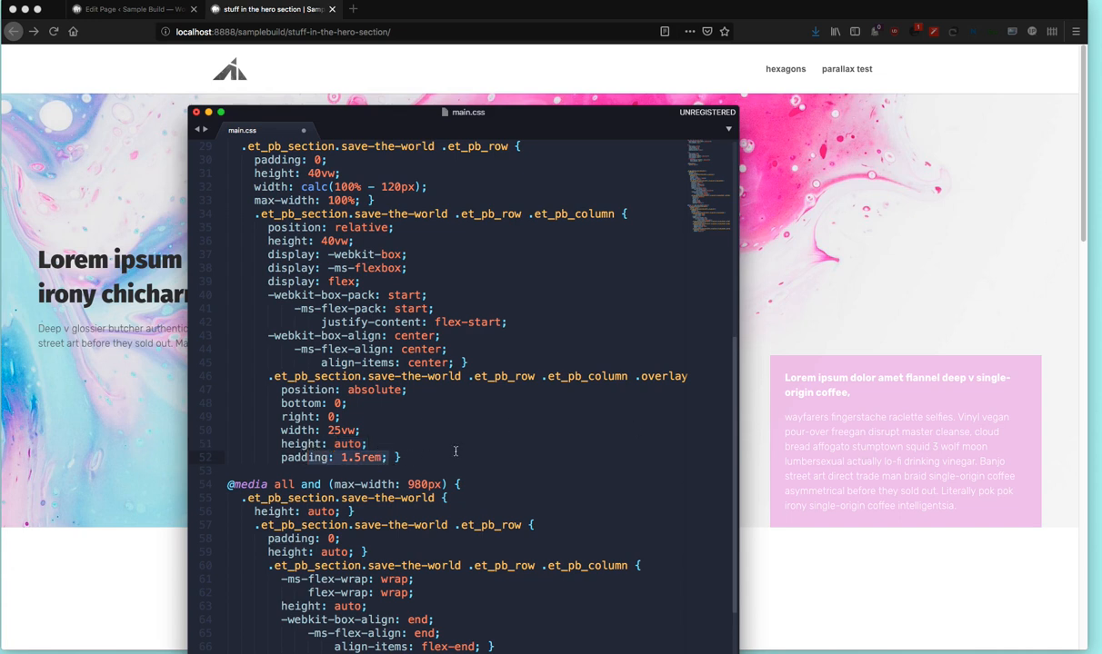
pyautogui.click(274, 457)
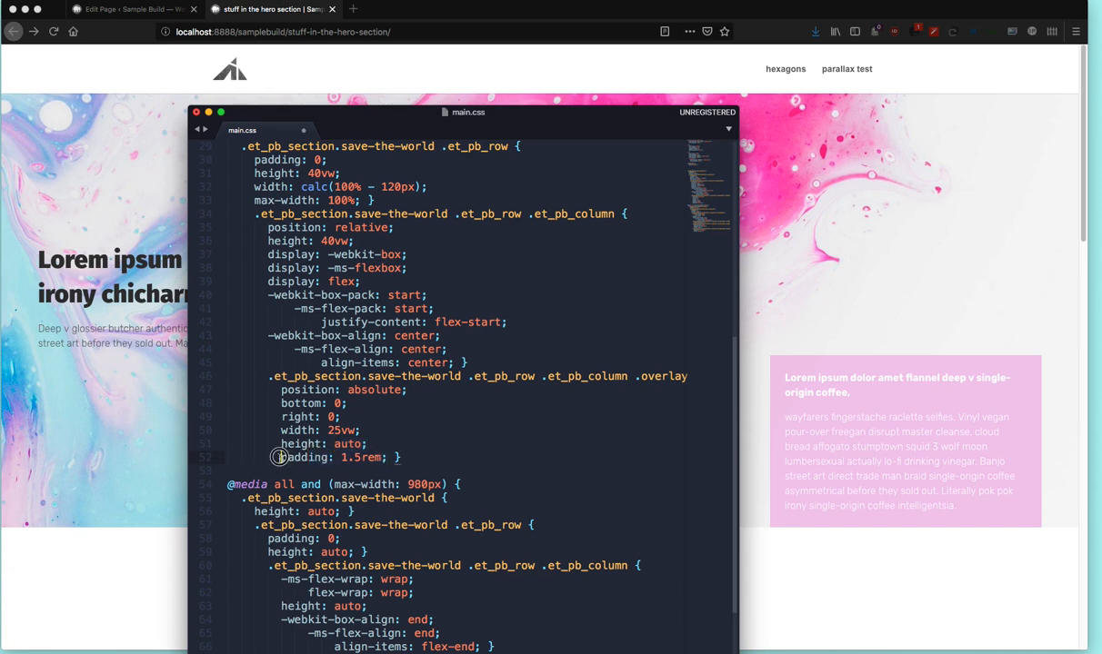
# - Highlight the overlay rule's sizing lines, and its absolute position with bottom and right at 0
pyautogui.click(369, 444)
pyautogui.moveTo(369, 443); pyautogui.dragTo(281, 402)
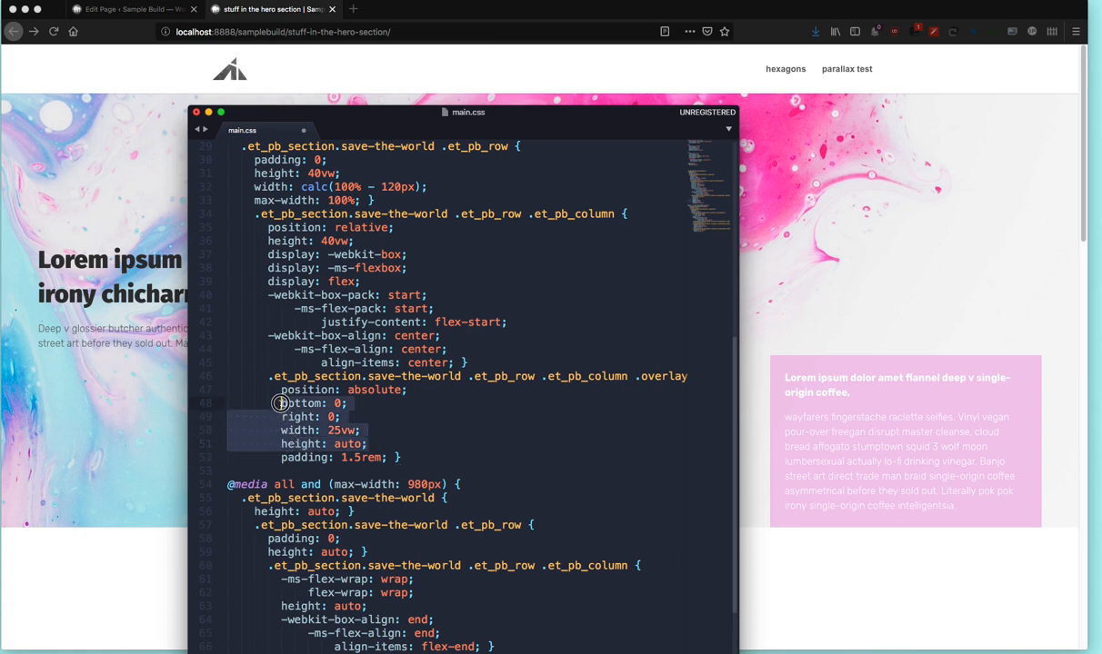
pyautogui.moveTo(363, 430); pyautogui.dragTo(285, 430)
pyautogui.click(285, 430)
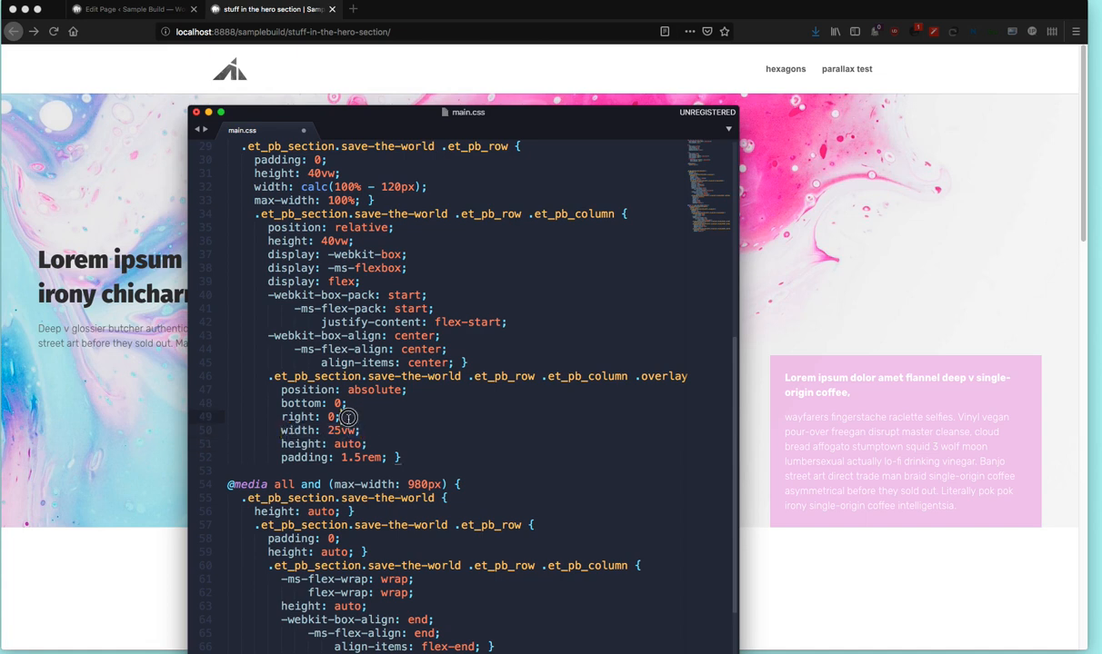
pyautogui.moveTo(336, 416); pyautogui.dragTo(284, 392)
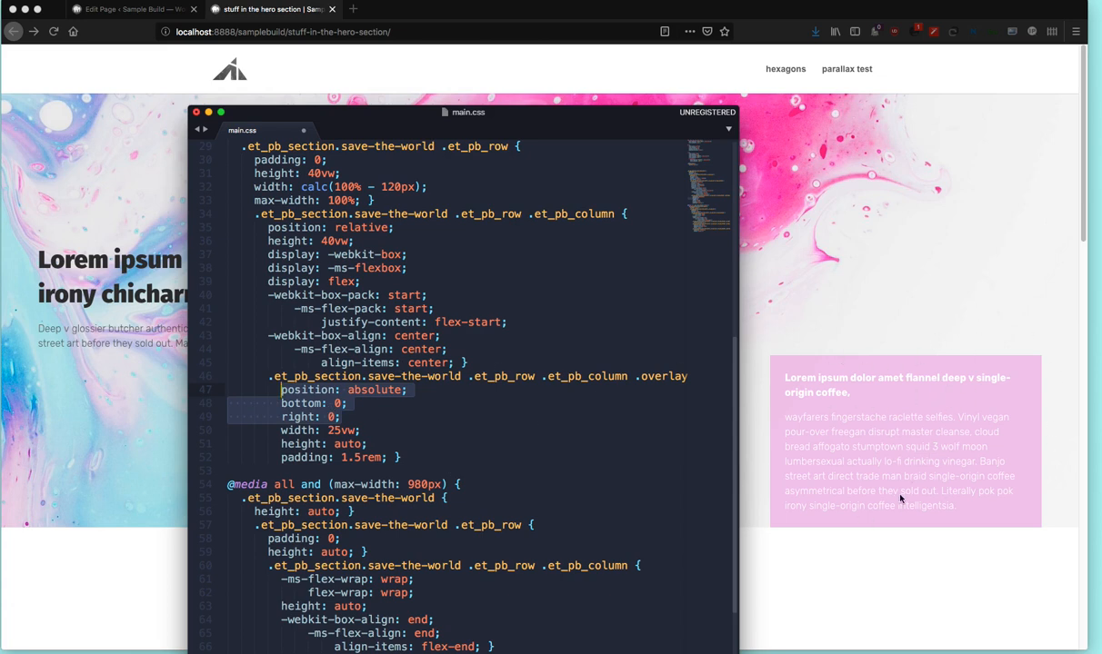
pyautogui.click(361, 431)
# - Show the rules inside the 980px max-width media query and raise the editor window to fit more of them
pyautogui.scroll(-3, 527, 421)
pyautogui.scroll(1, 527, 421)
pyautogui.scroll(-2, 527, 421)
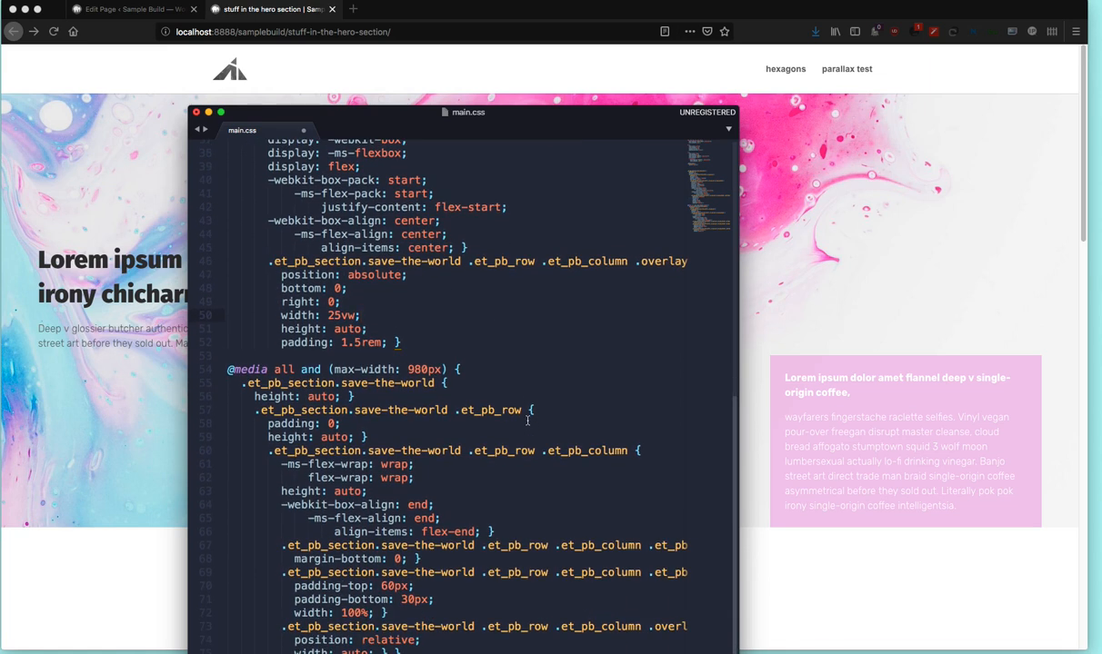
pyautogui.moveTo(509, 113); pyautogui.dragTo(529, 86)
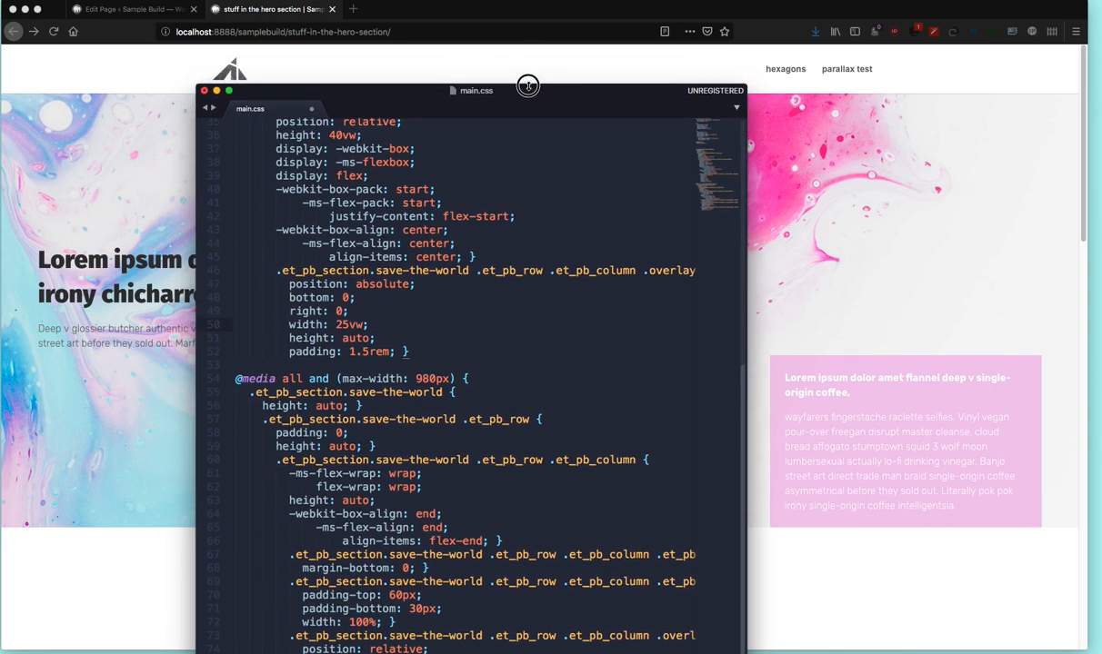
pyautogui.scroll(-1, 515, 641)
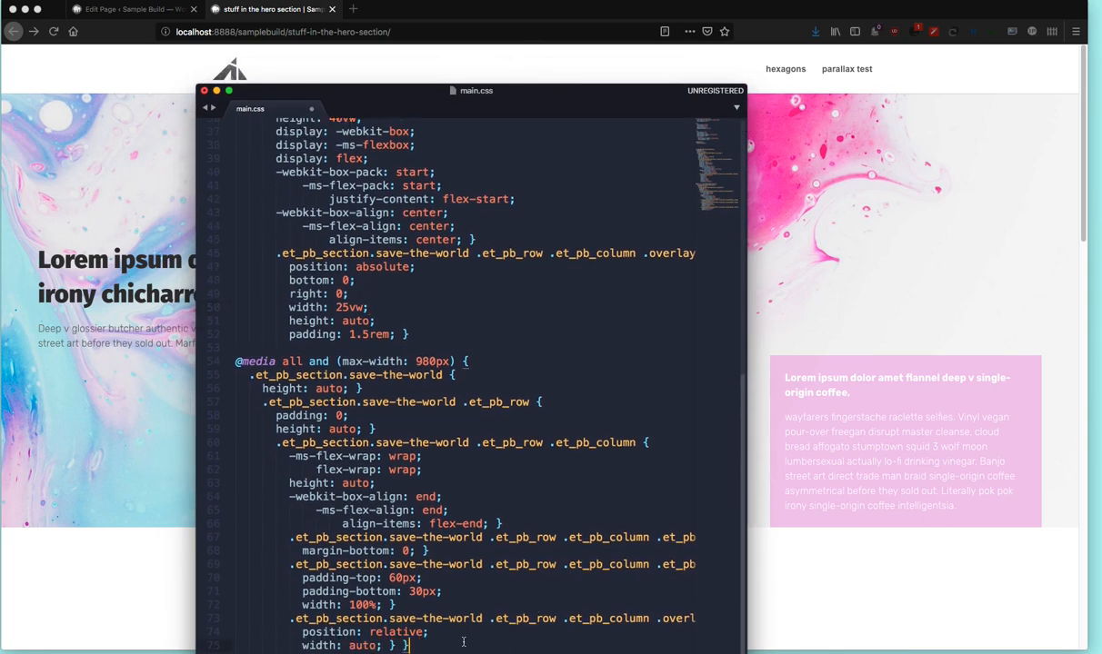
# - Uncover the live page behind main.css and preview it in responsive design mode at 617 × 855
pyautogui.scroll(-4, 301, 651)
pyautogui.click(433, 348)
pyautogui.moveTo(555, 92); pyautogui.dragTo(800, 125)
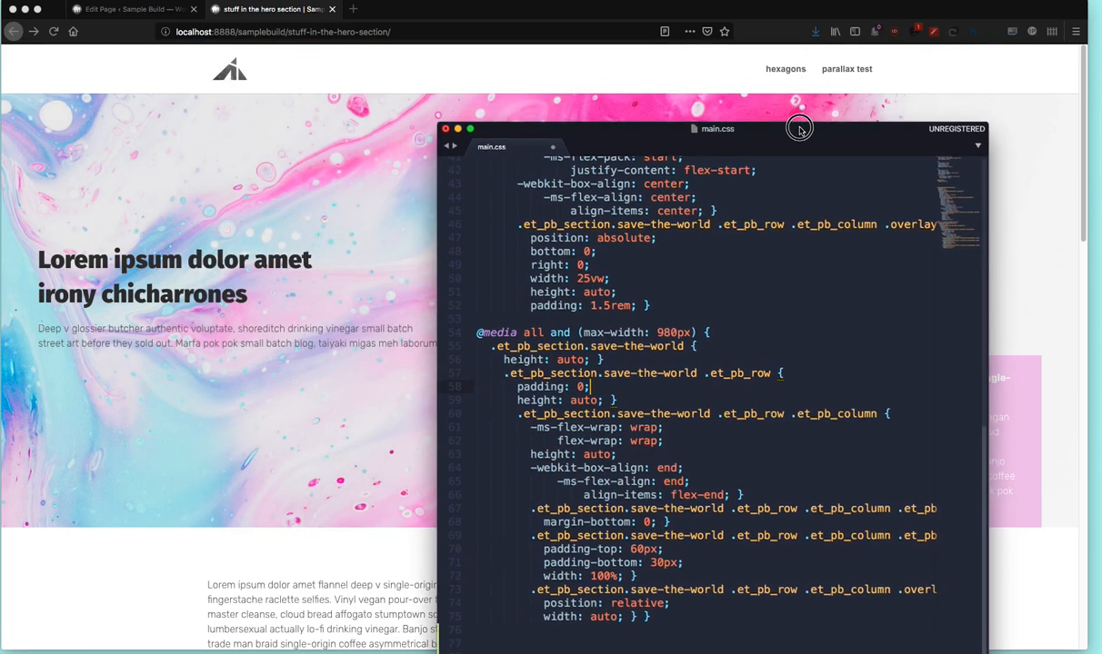
pyautogui.click(797, 111)
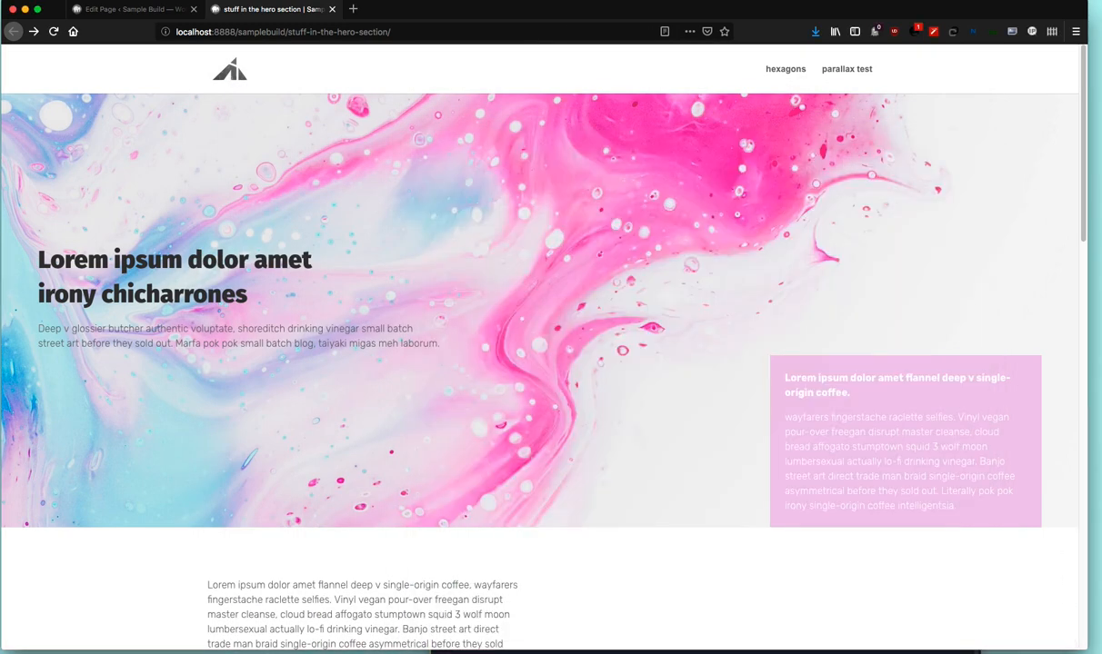
pyautogui.press('super+alt+m')
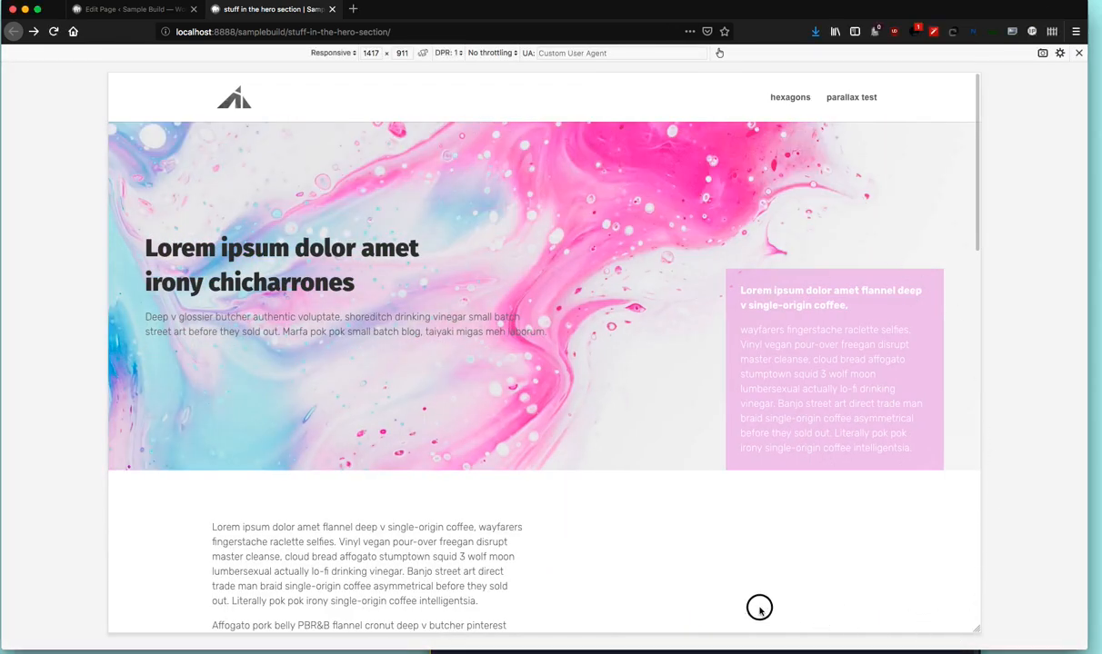
pyautogui.moveTo(976, 629); pyautogui.dragTo(730, 596)
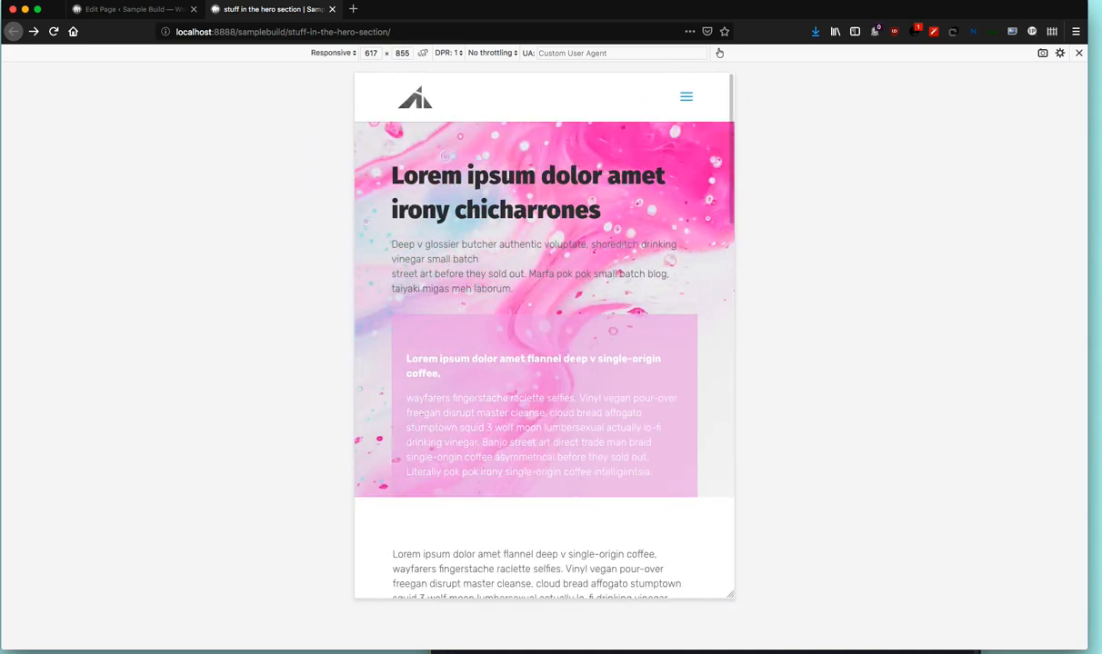
# - Detach the live page into its own browser window and move the Developer Tools window off the page
pyautogui.moveTo(296, 3); pyautogui.dragTo(714, 151)
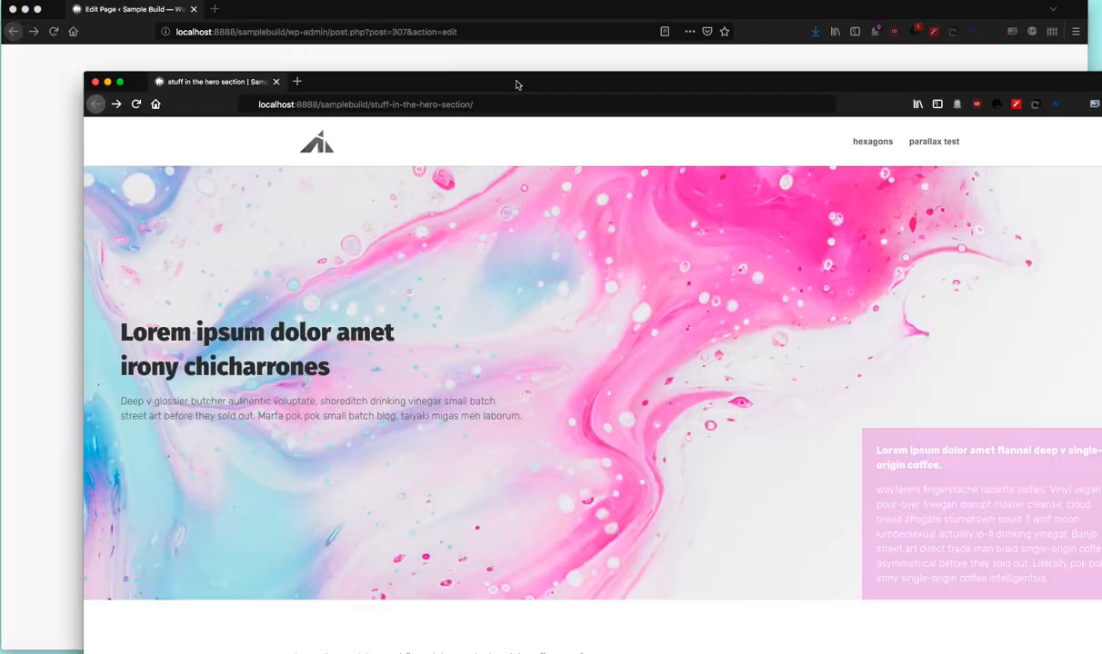
pyautogui.doubleClick(880, 81)
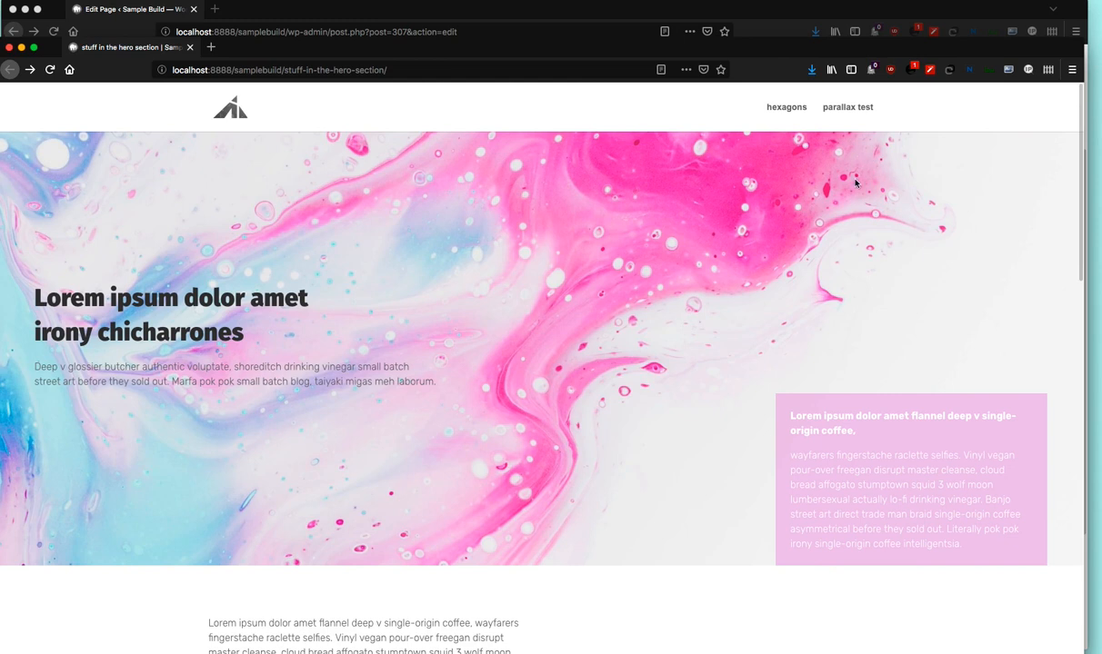
pyautogui.press('super+Tab')
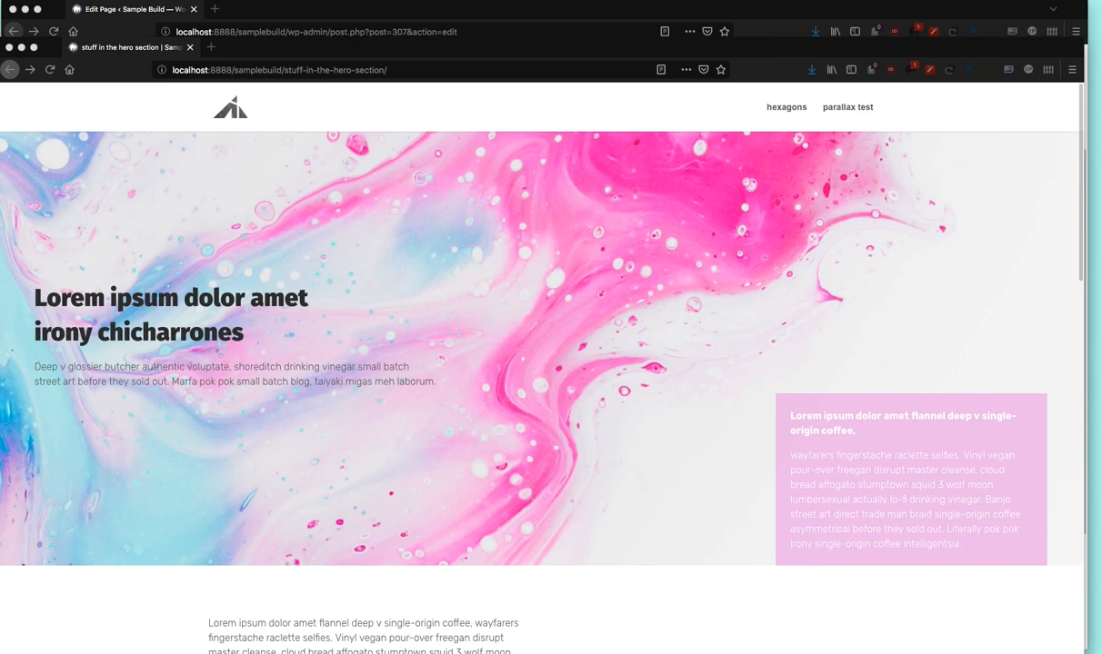
pyautogui.moveTo(1101, 91); pyautogui.dragTo(1006, 87)
pyautogui.click(1011, 105)
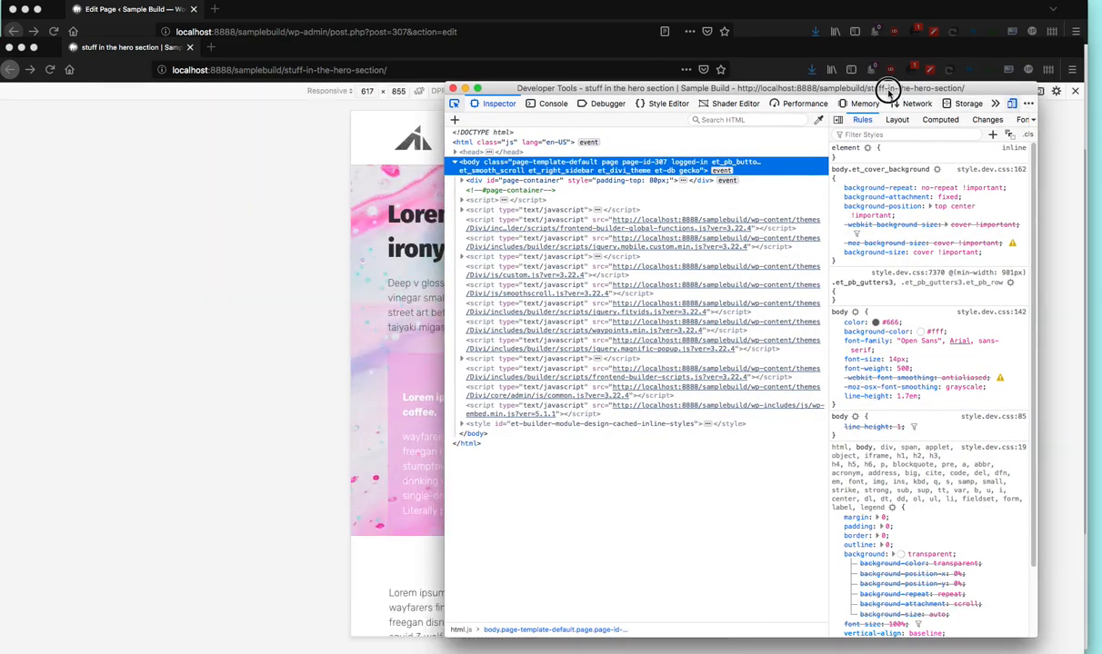
pyautogui.moveTo(887, 89); pyautogui.dragTo(1101, 80)
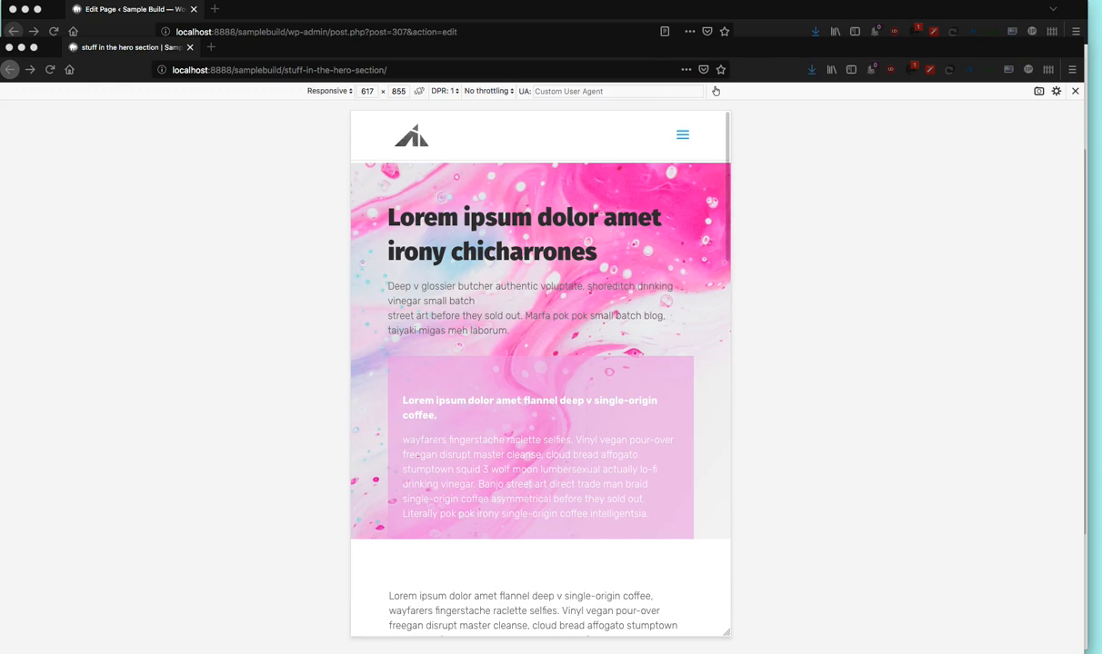
# - Narrow the detached browser window around the mobile preview and place main.css beside it
pyautogui.moveTo(1086, 651); pyautogui.dragTo(604, 650)
pyautogui.moveTo(444, 48); pyautogui.dragTo(462, 27)
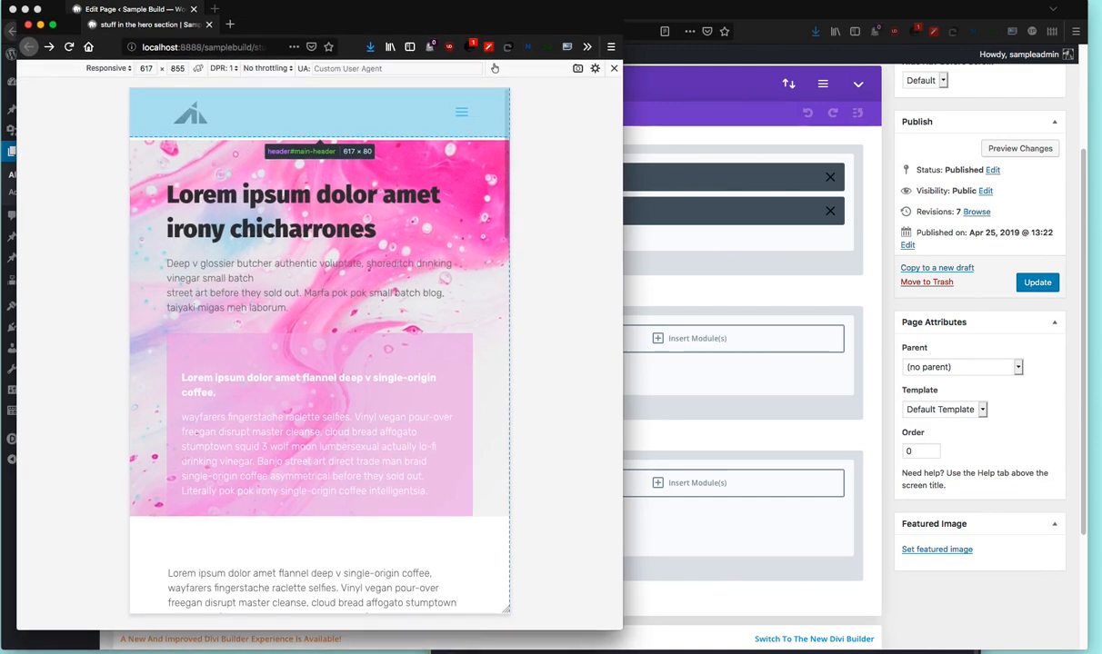
pyautogui.moveTo(1101, 56); pyautogui.dragTo(851, 46)
pyautogui.moveTo(487, 30); pyautogui.dragTo(483, 27)
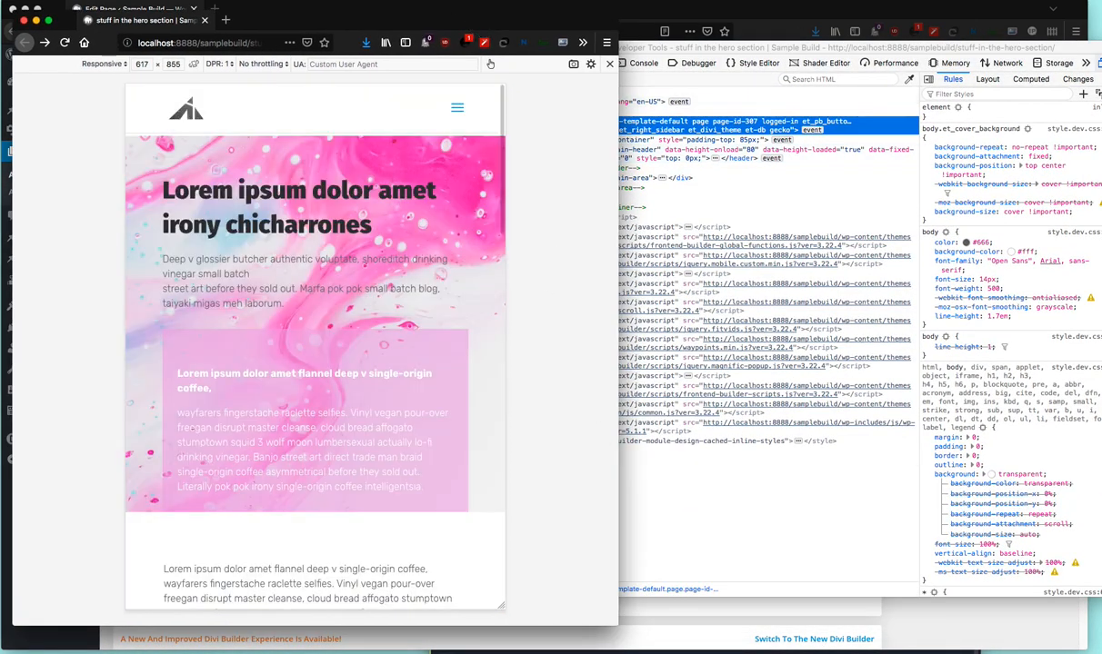
pyautogui.click(823, 653)
pyautogui.moveTo(537, 142); pyautogui.dragTo(671, 74)
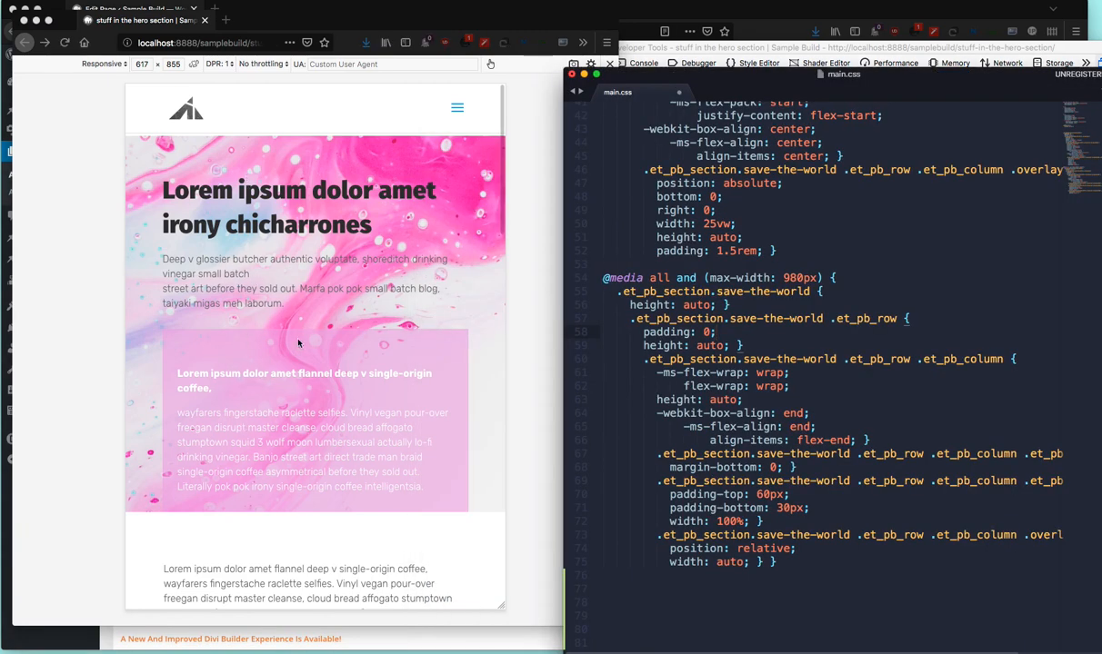
# - Highlight the section's height: auto in the 980px media query and delete the padding: 0 line from its .et_pb_row rule
pyautogui.click(870, 352)
pyautogui.moveTo(629, 306); pyautogui.dragTo(720, 300)
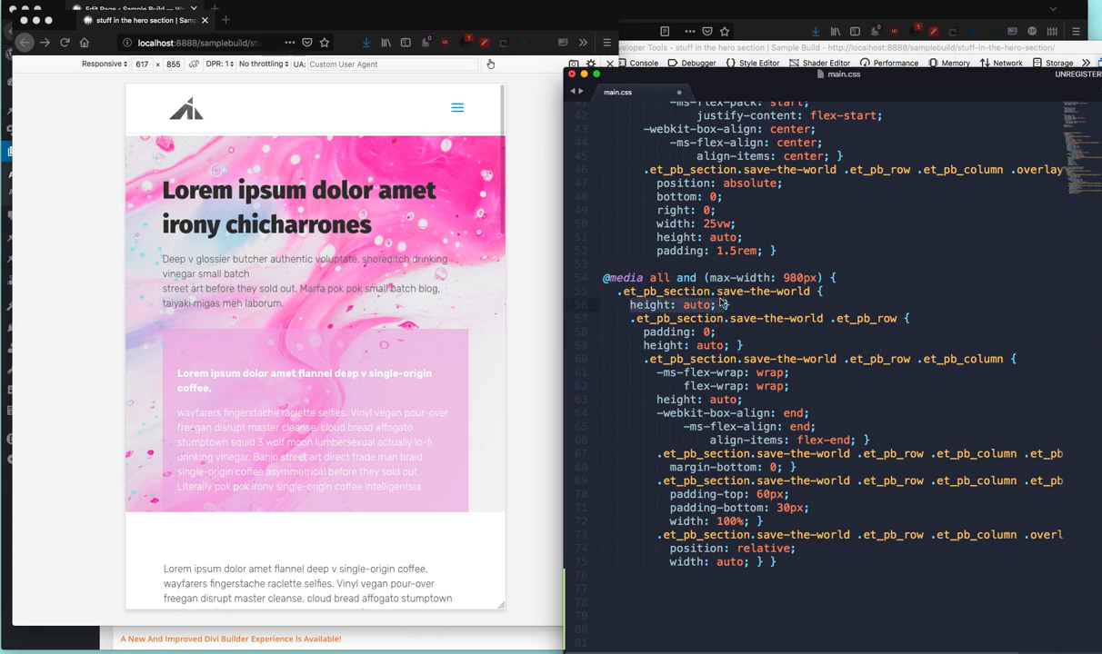
pyautogui.press('Down')
pyautogui.press('Down')
pyautogui.press('shift+super+Left')
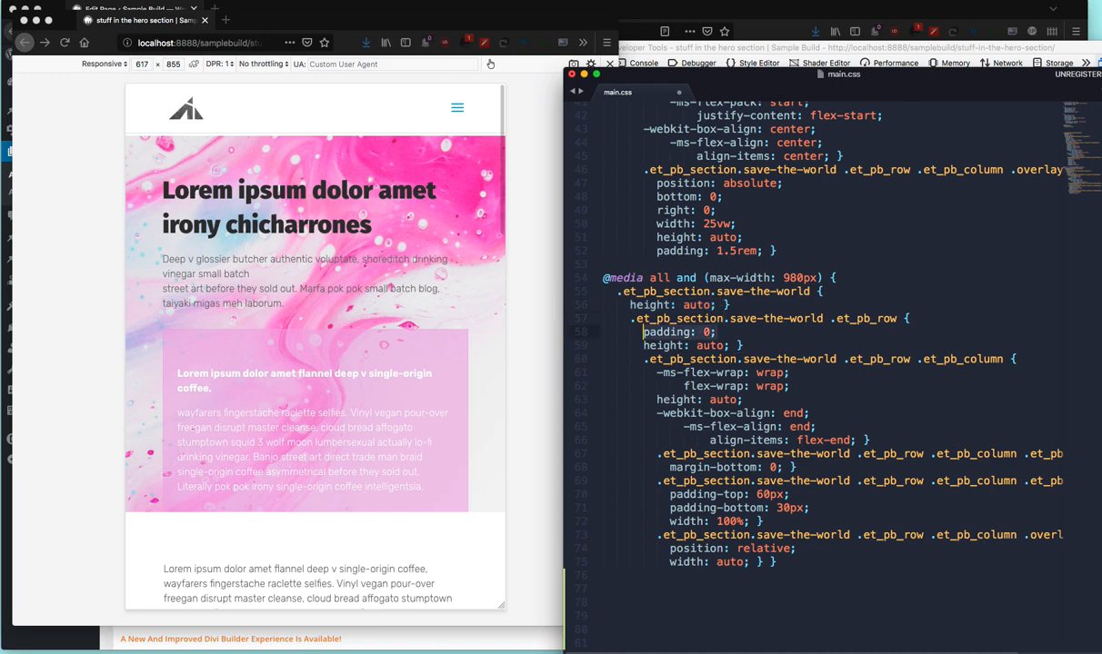
pyautogui.press('BackSpace')
pyautogui.press('shift+super+Left')
pyautogui.press('BackSpace')
pyautogui.press('BackSpace')
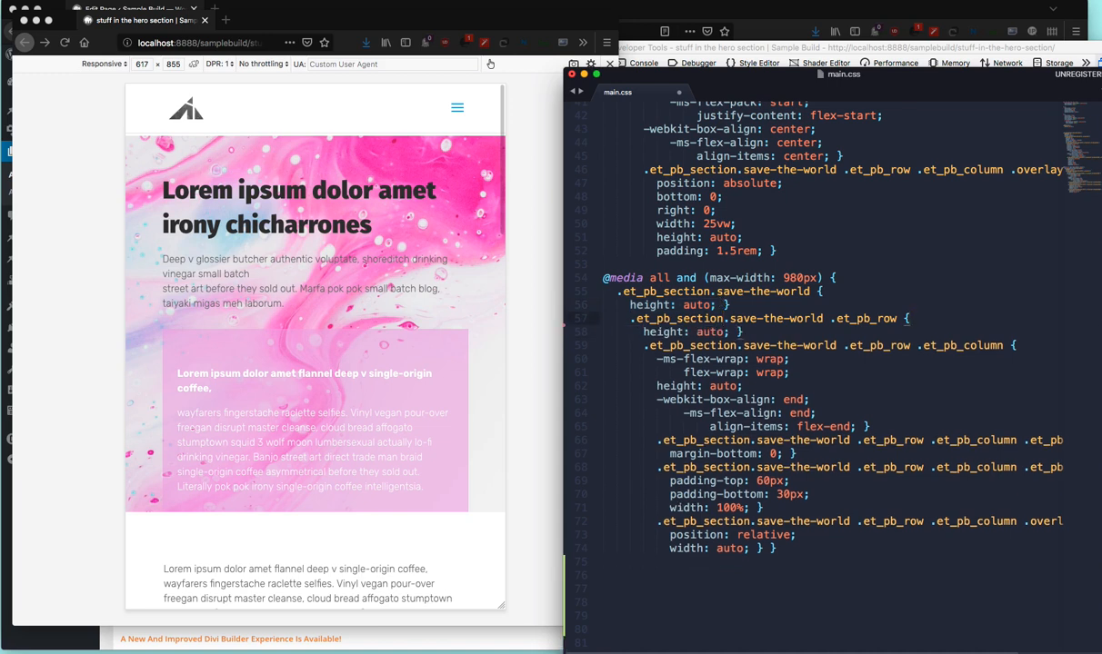
# - Go down to the column rule's height: auto in the media query and compare it with the mobile preview
pyautogui.press('Down')
pyautogui.press('Down')
pyautogui.press('Down')
pyautogui.press('Down')
pyautogui.press('Down')
pyautogui.press('Left')
pyautogui.scroll(-1, 401, 224)
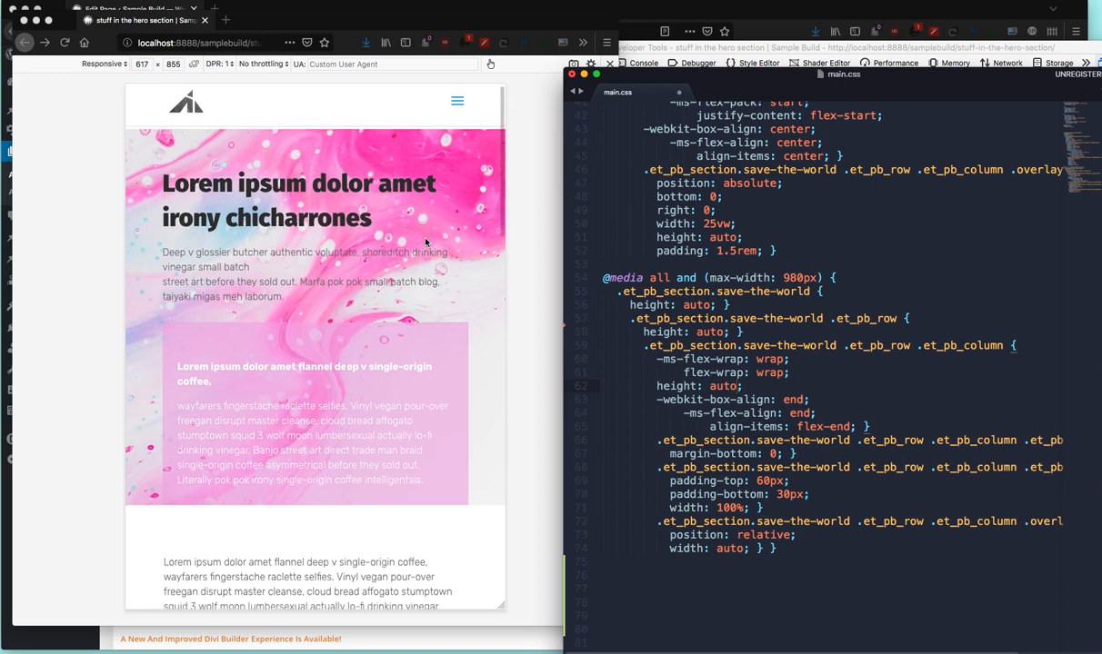
# - Highlight margin-bottom: 0 and the .et_pb_code rule's selector with its 60px top and 30px bottom padding
pyautogui.click(807, 346)
pyautogui.moveTo(786, 454); pyautogui.dragTo(668, 456)
pyautogui.click(928, 465)
pyautogui.hscroll(5, 873, 494)
pyautogui.moveTo(932, 467); pyautogui.dragTo(1004, 467)
pyautogui.hscroll(-5, 862, 471)
pyautogui.moveTo(669, 481); pyautogui.dragTo(810, 494)
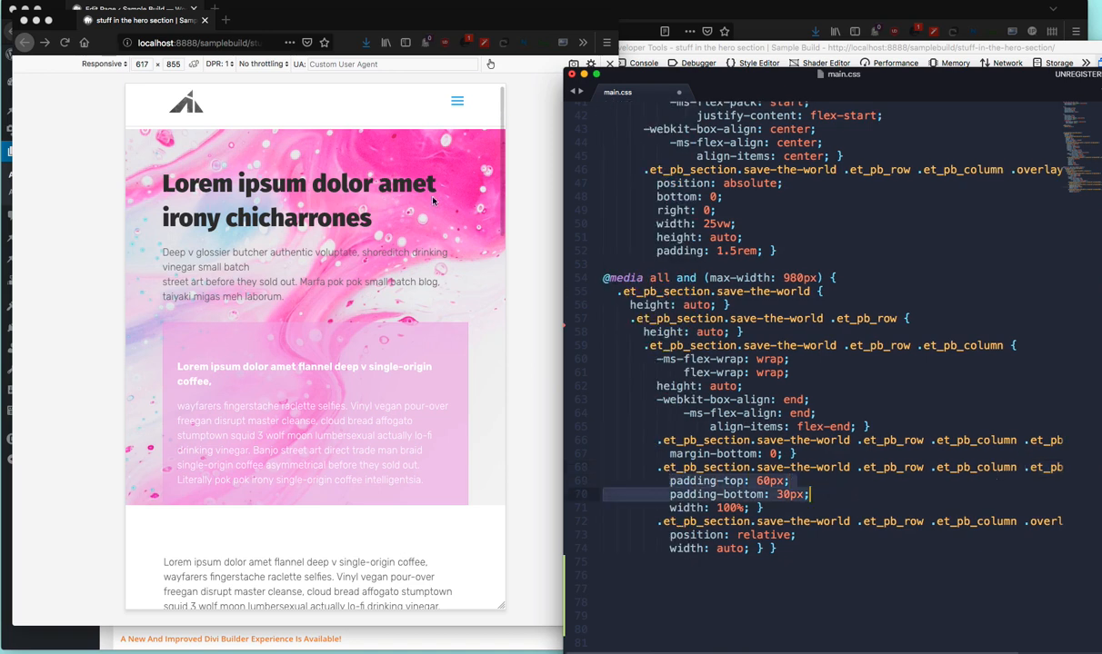
# - Highlight the word code in the media query's .et_pb_code selector, and its two padding lines again
pyautogui.hscroll(5, 911, 486)
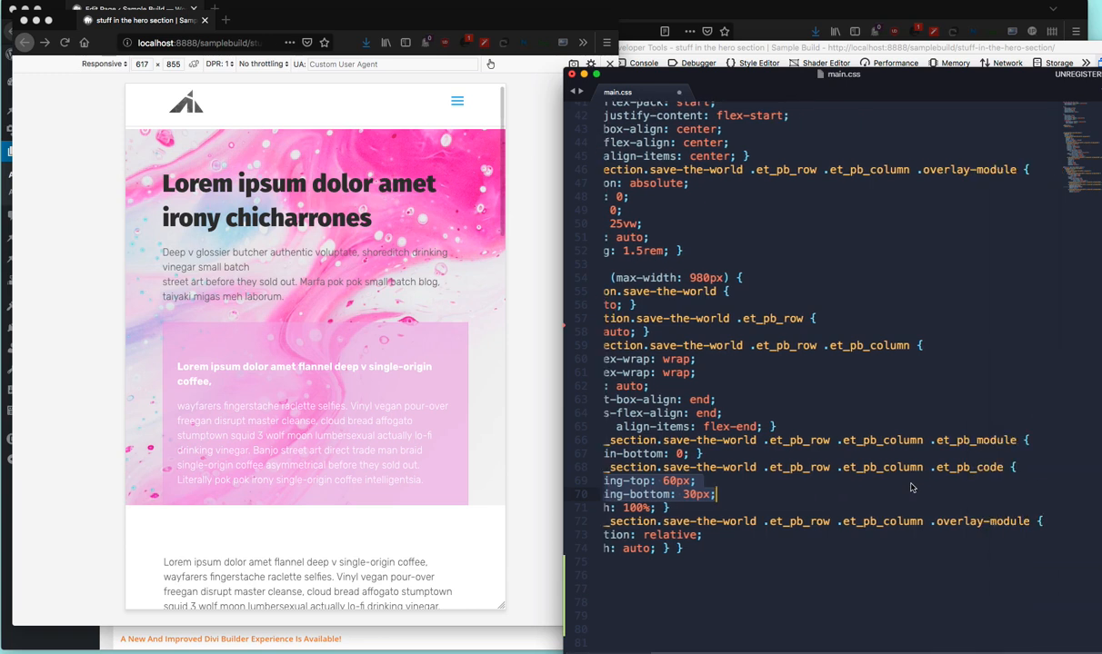
pyautogui.click(1004, 467)
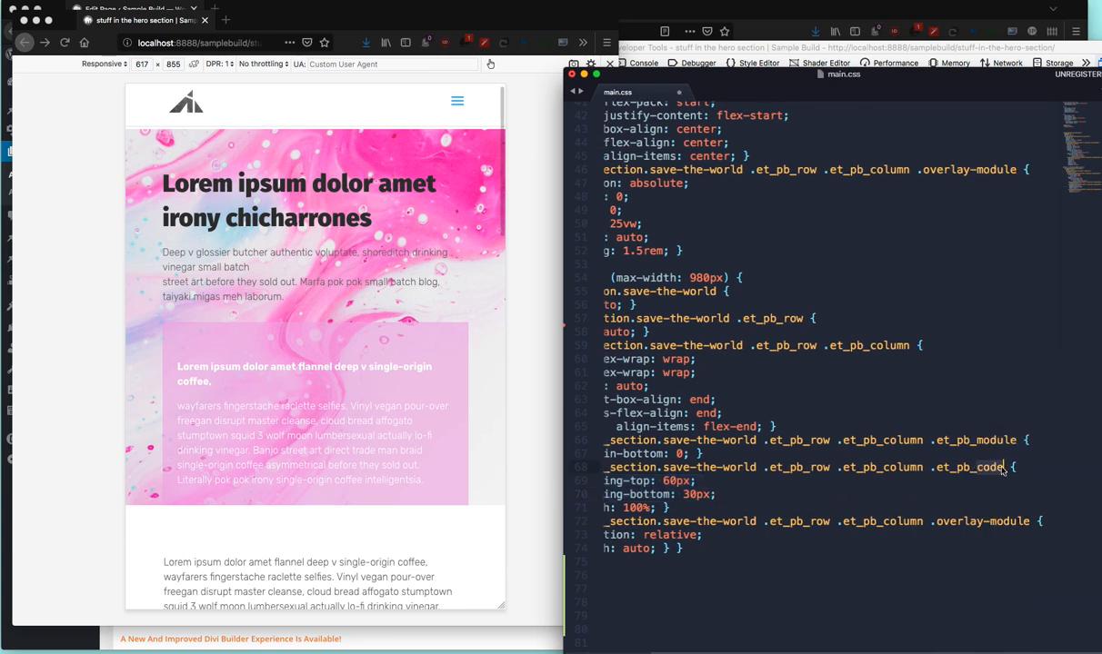
pyautogui.hscroll(-5, 1004, 467)
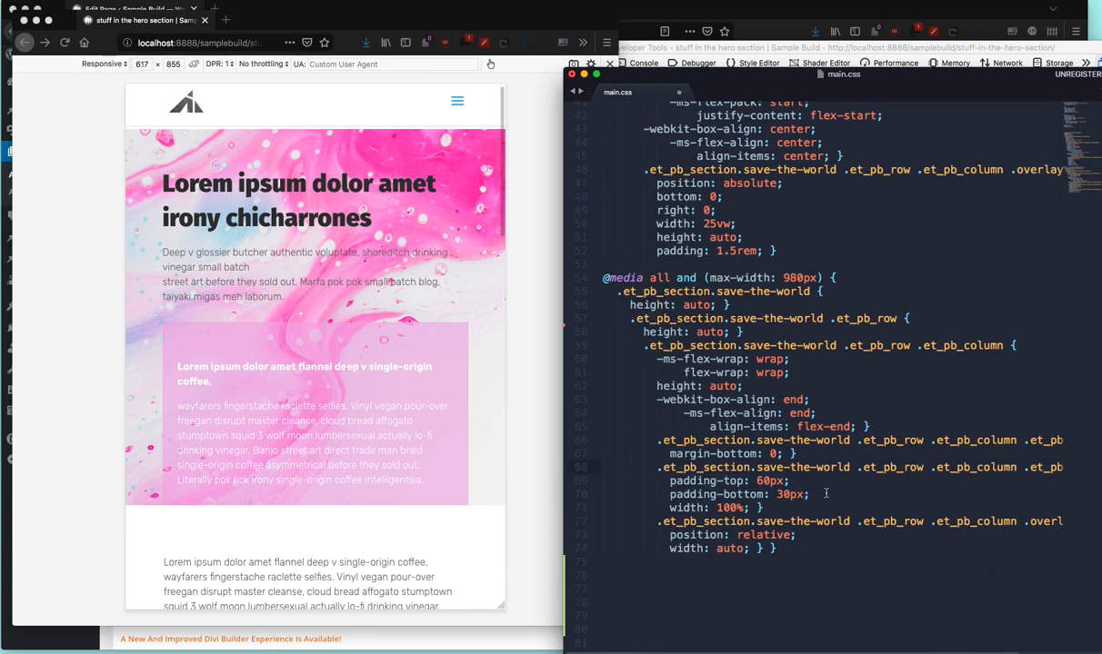
pyautogui.moveTo(811, 494); pyautogui.dragTo(663, 484)
pyautogui.click(743, 481)
# - Select the whole .et_pb_module rule with margin-bottom: 0 and compare it with the preview's module spacing
pyautogui.click(753, 453)
pyautogui.moveTo(656, 440); pyautogui.dragTo(783, 454)
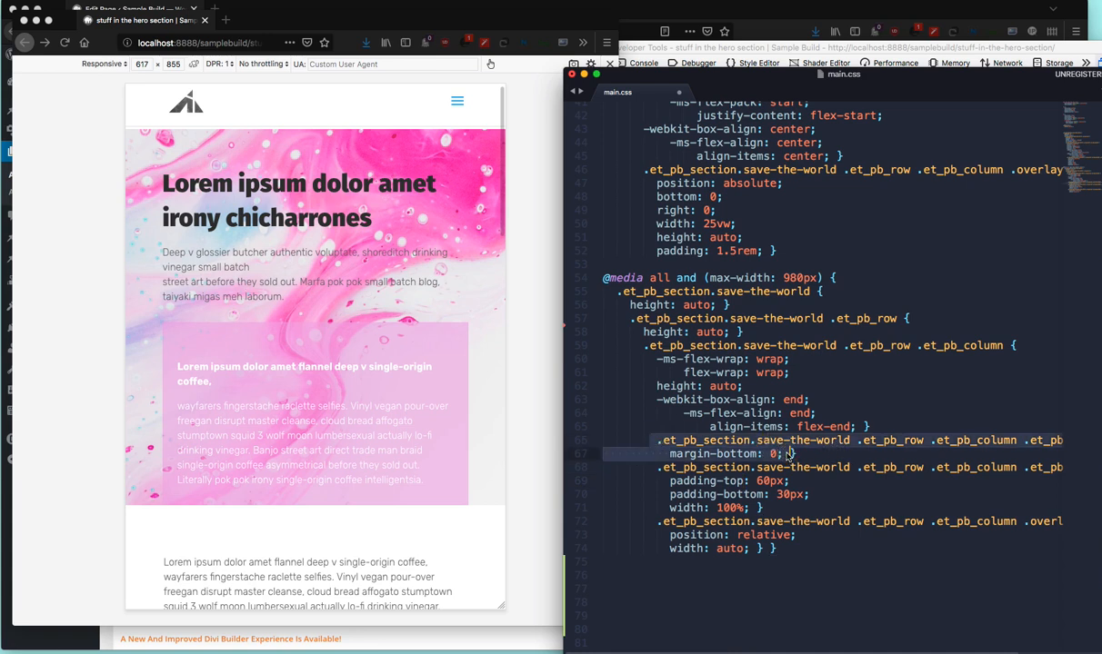
pyautogui.write('}')
pyautogui.press('Up')
pyautogui.press('super+Right')
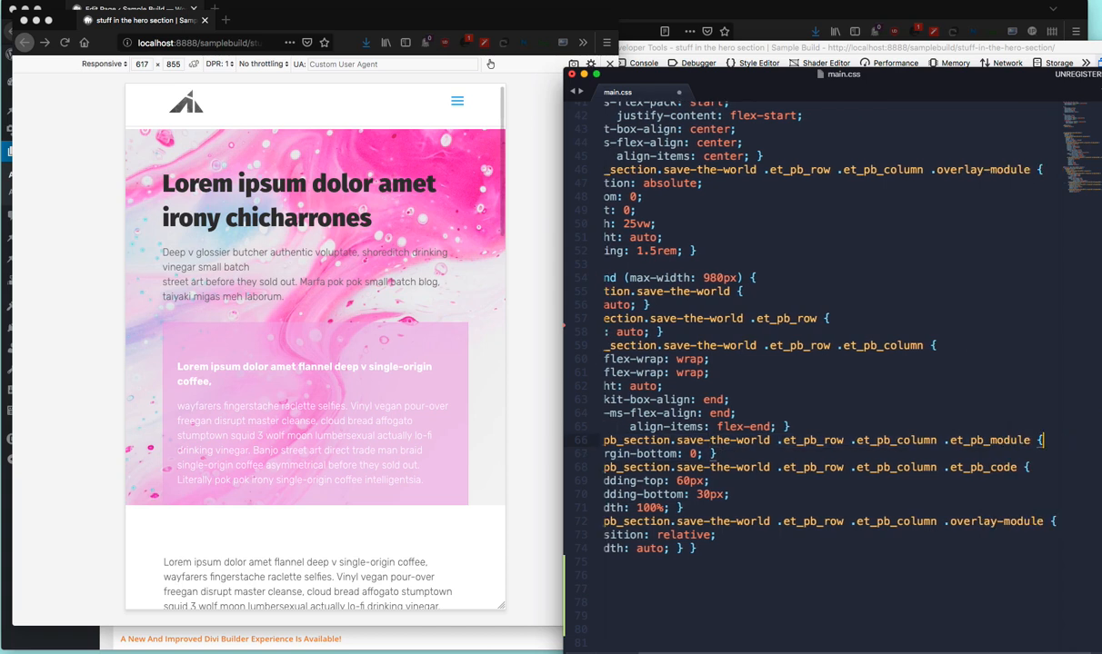
pyautogui.press('super+Left')
pyautogui.hotkey('shift', 'Down')
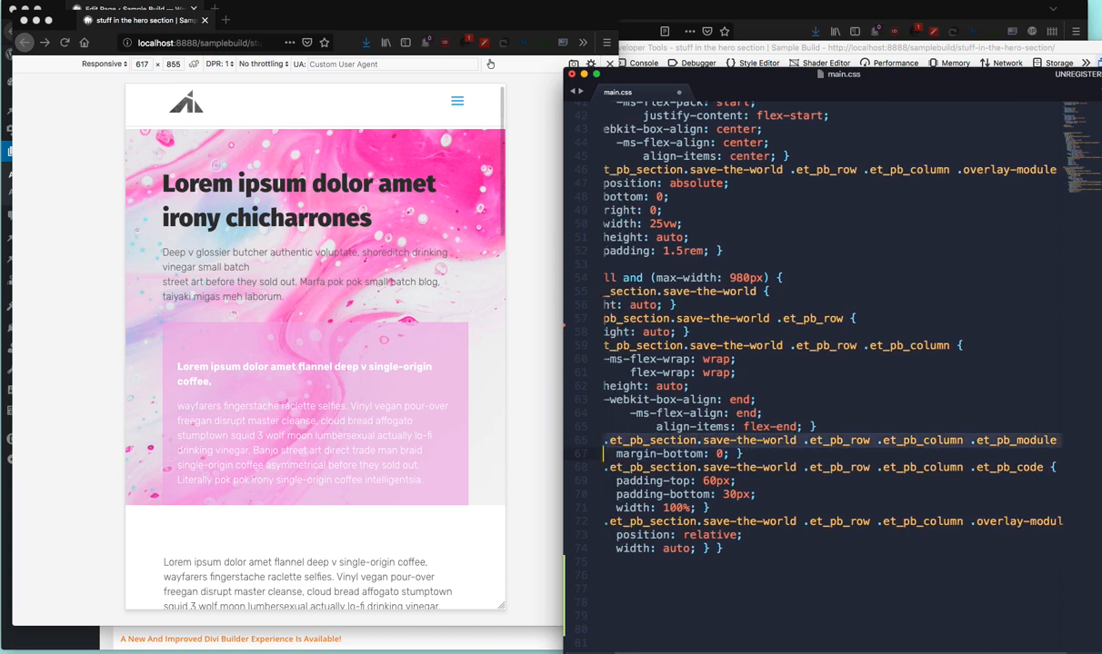
pyautogui.press('shift+super+Right')
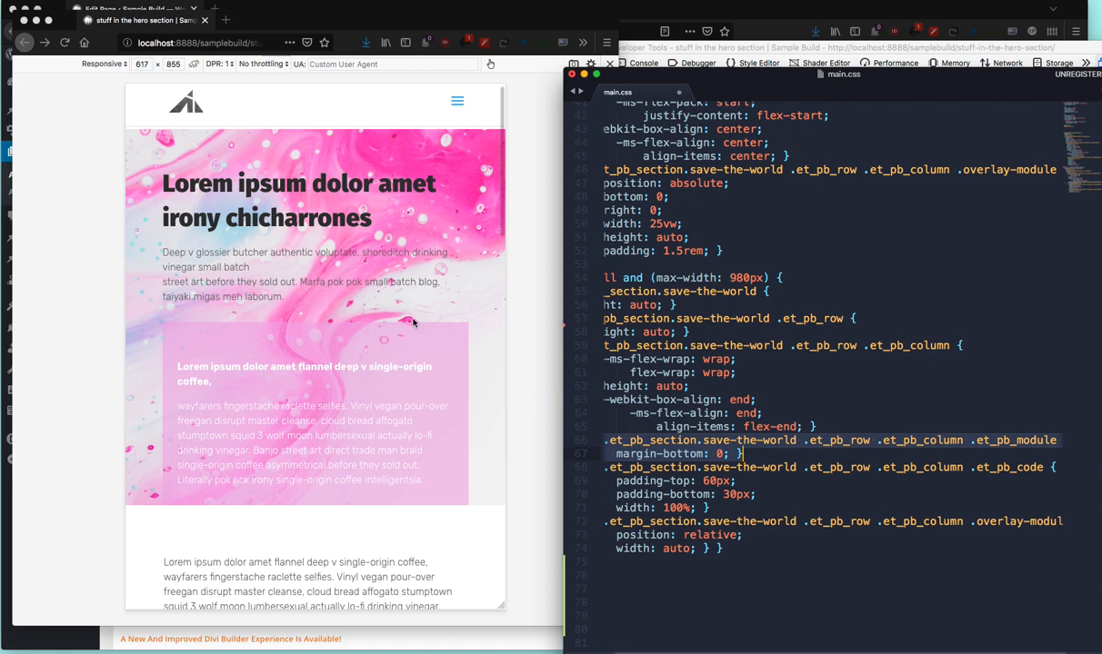
pyautogui.hscroll(-2, 773, 473)
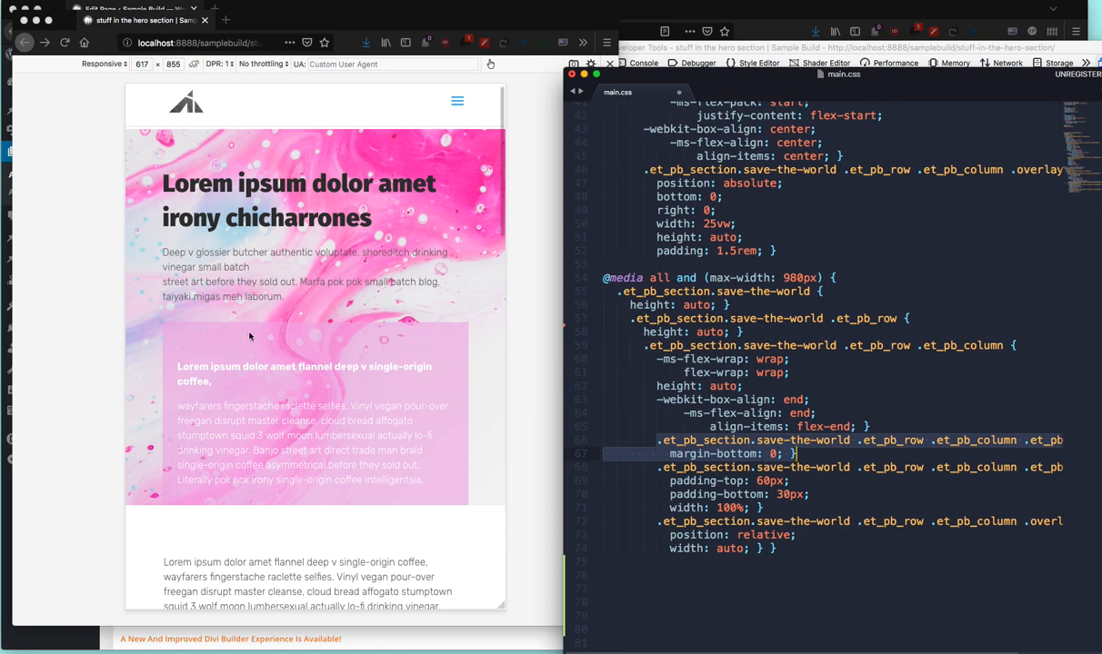
# - Highlight the .et_pb_module and .et_pb_code rules together, and the code rule's top and bottom padding
pyautogui.click(838, 572)
pyautogui.moveTo(807, 502); pyautogui.dragTo(656, 439)
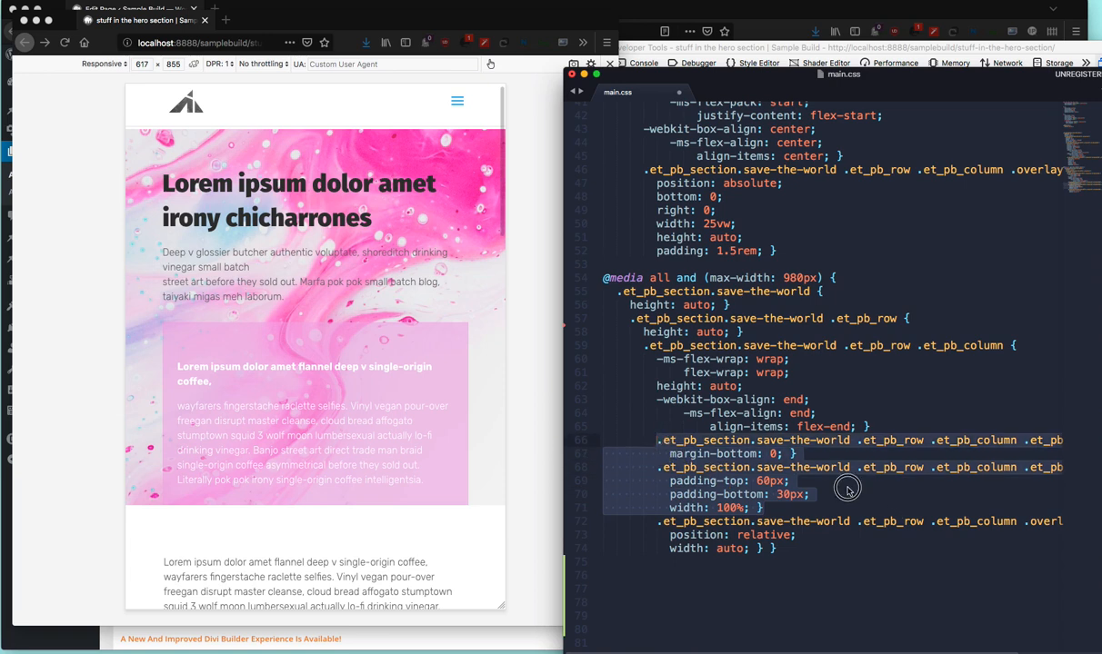
pyautogui.moveTo(809, 495); pyautogui.dragTo(669, 478)
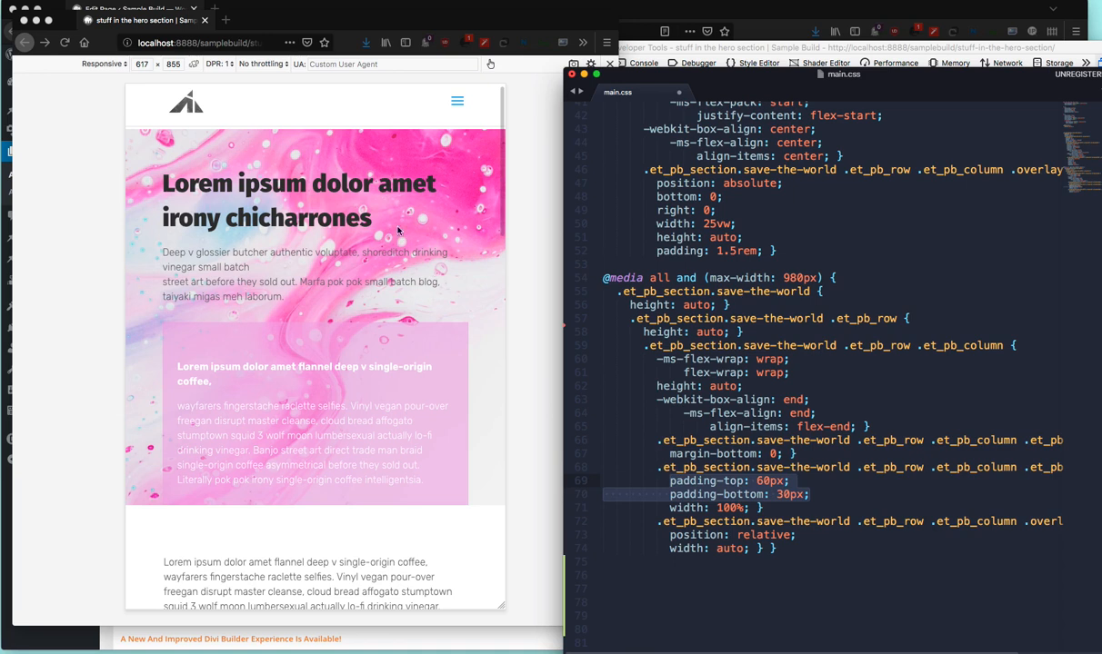
pyautogui.click(763, 575)
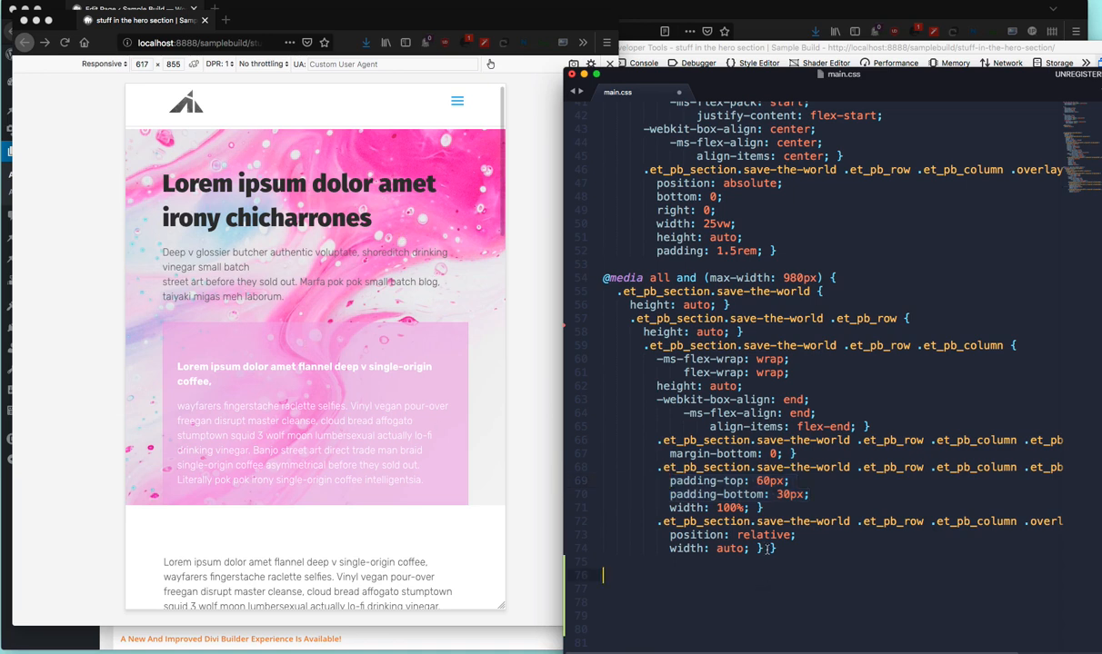
# - Highlight the media query's .overlay-module rule with position: relative and width: auto, and the column's align-items: flex-end
pyautogui.moveTo(658, 521); pyautogui.dragTo(836, 545)
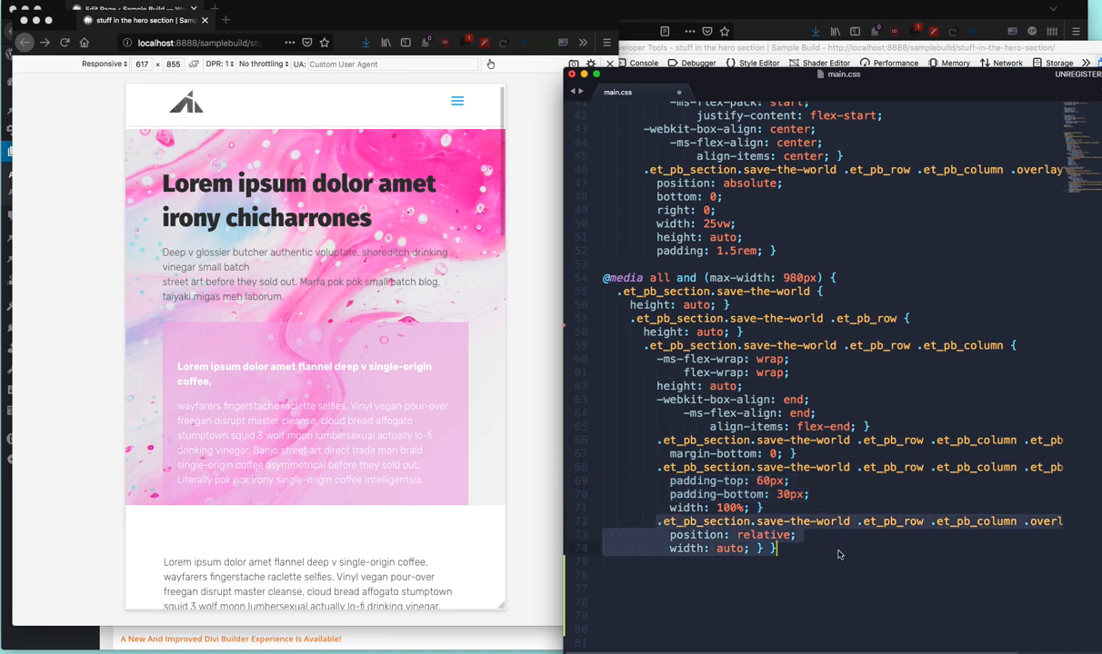
pyautogui.hscroll(3, 804, 525)
pyautogui.hscroll(-3, 886, 500)
pyautogui.click(705, 426)
pyautogui.moveTo(705, 425); pyautogui.dragTo(858, 424)
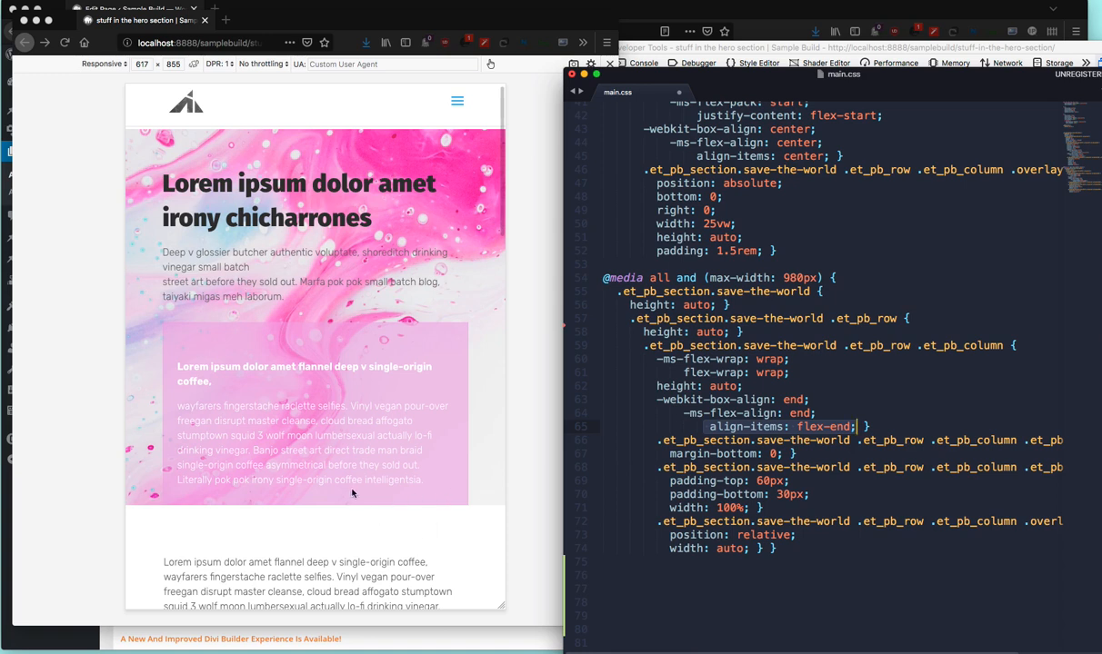
pyautogui.click(808, 538)
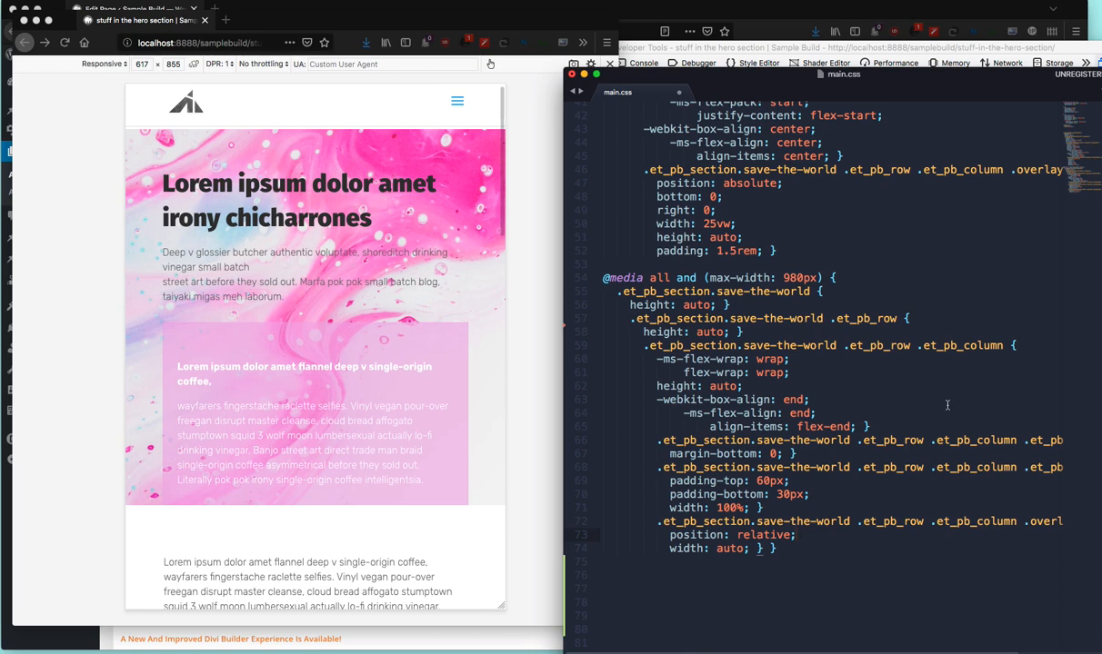
# - Point out the 40vw heights in the desktop section, row and column rules and highlight 120px in the row's width calculation
pyautogui.scroll(6, 859, 496)
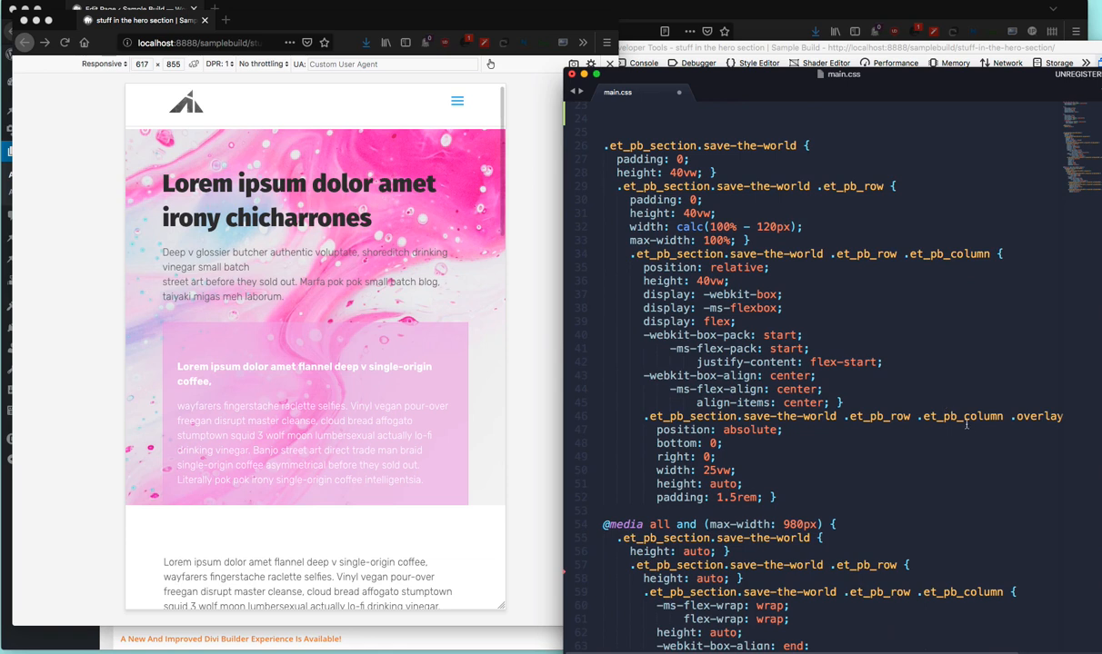
pyautogui.click(682, 173)
pyautogui.click(695, 214)
pyautogui.click(709, 282)
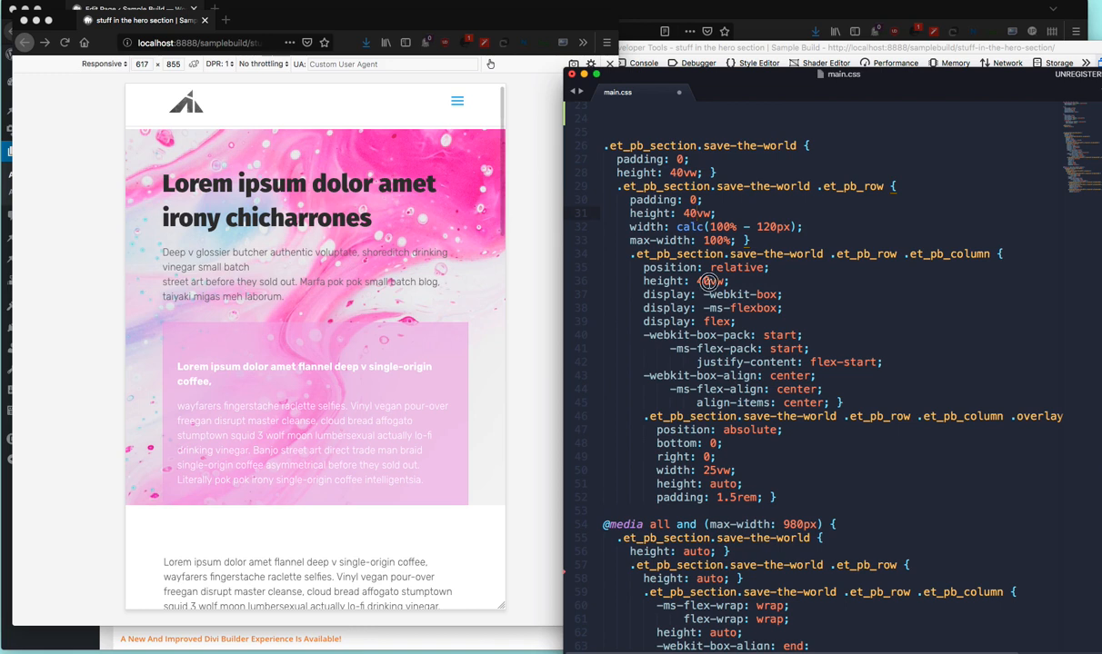
pyautogui.doubleClick(787, 228)
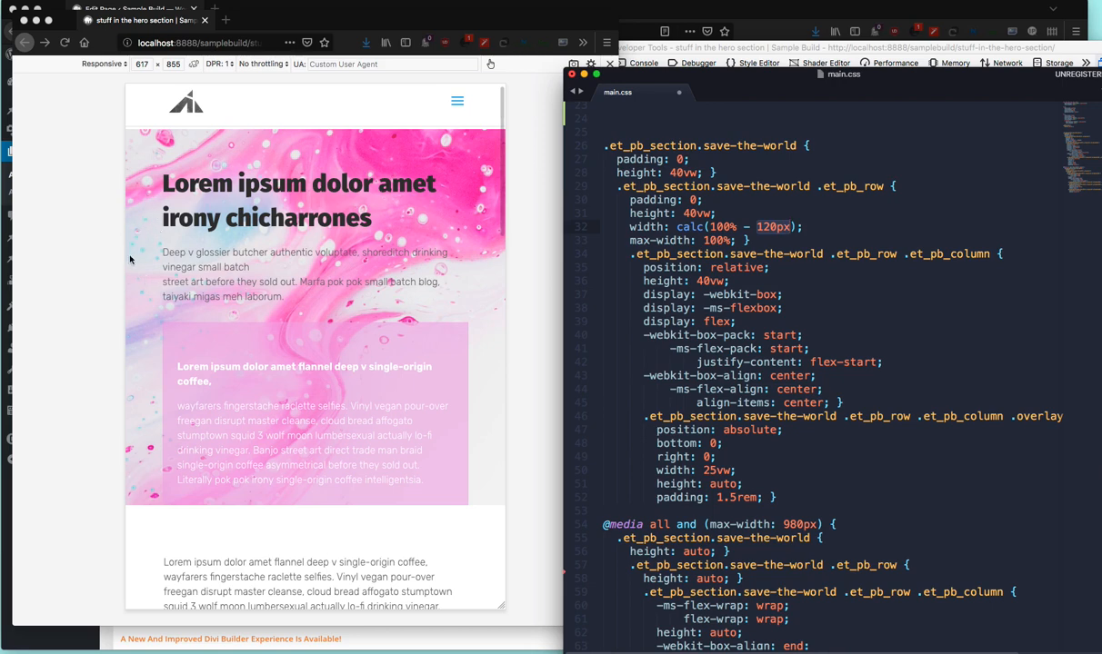
pyautogui.click(839, 283)
pyautogui.scroll(-1, 755, 326)
pyautogui.scroll(-5, 756, 325)
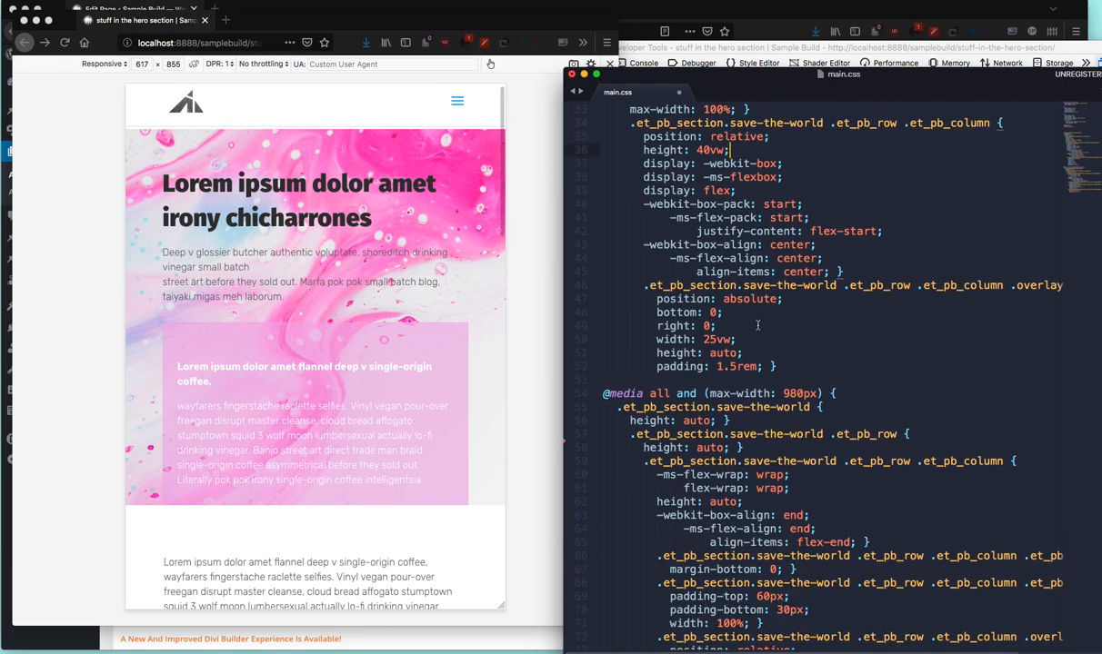
# - Highlight the width: 25vw and padding: 1.5rem declarations in the desktop .overlay-module rule
pyautogui.scroll(-3, 756, 230)
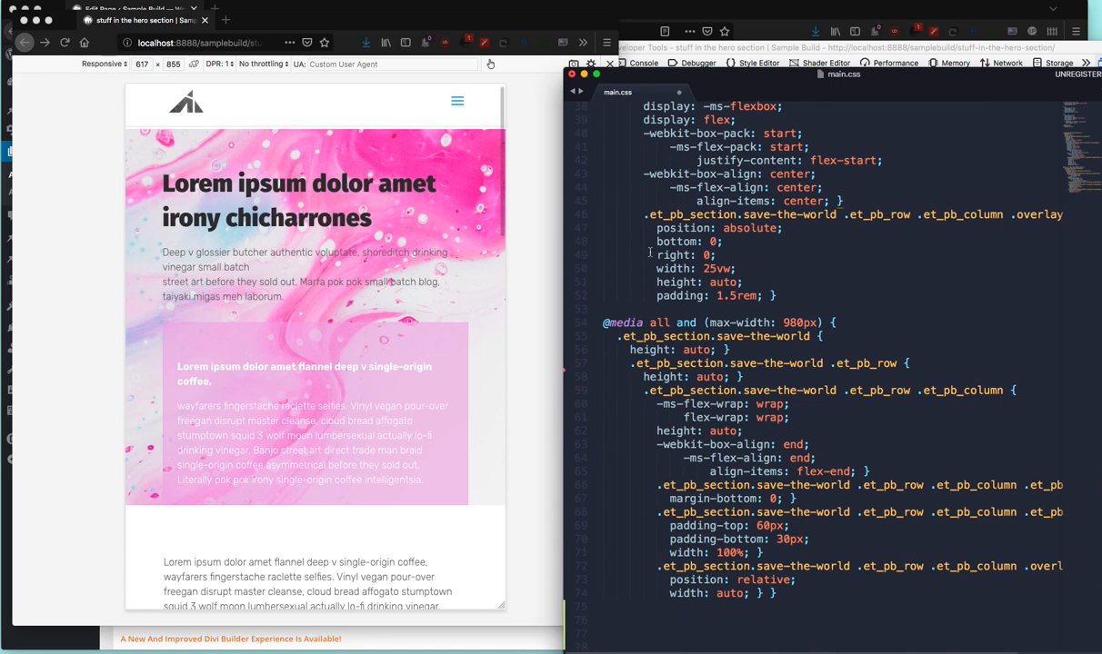
pyautogui.moveTo(654, 268); pyautogui.dragTo(738, 268)
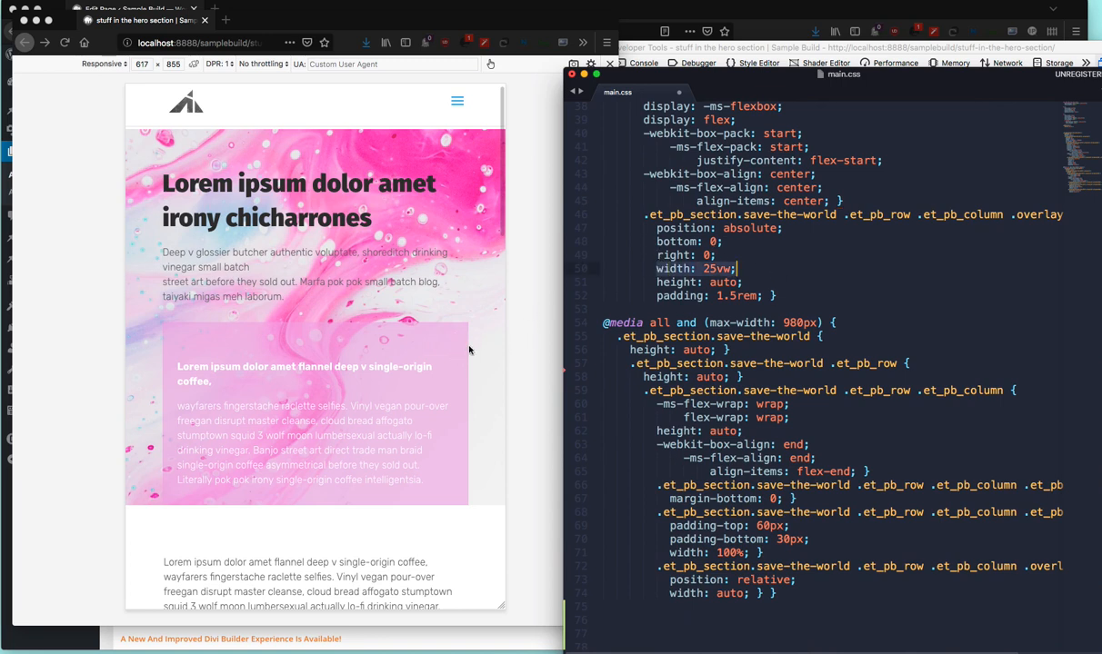
pyautogui.click(722, 295)
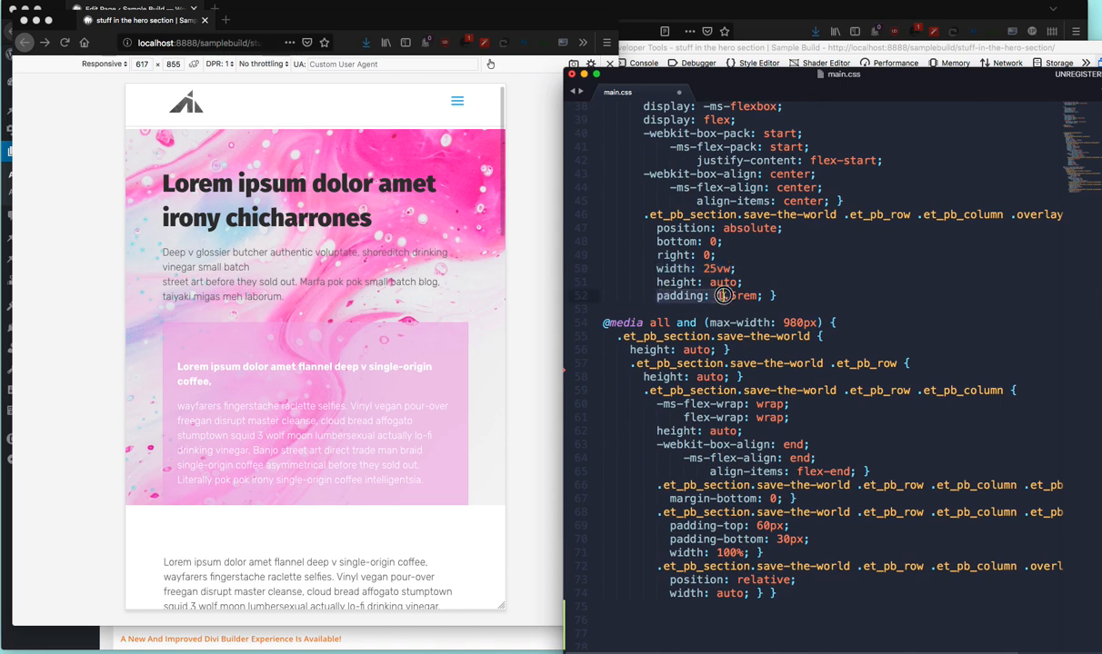
# - Move height: auto above width: 25vw in the desktop .overlay-module rule and separate width and padding from the declarations above with a blank line
pyautogui.moveTo(742, 282); pyautogui.dragTo(716, 256)
pyautogui.click(716, 255)
pyautogui.press('Return')
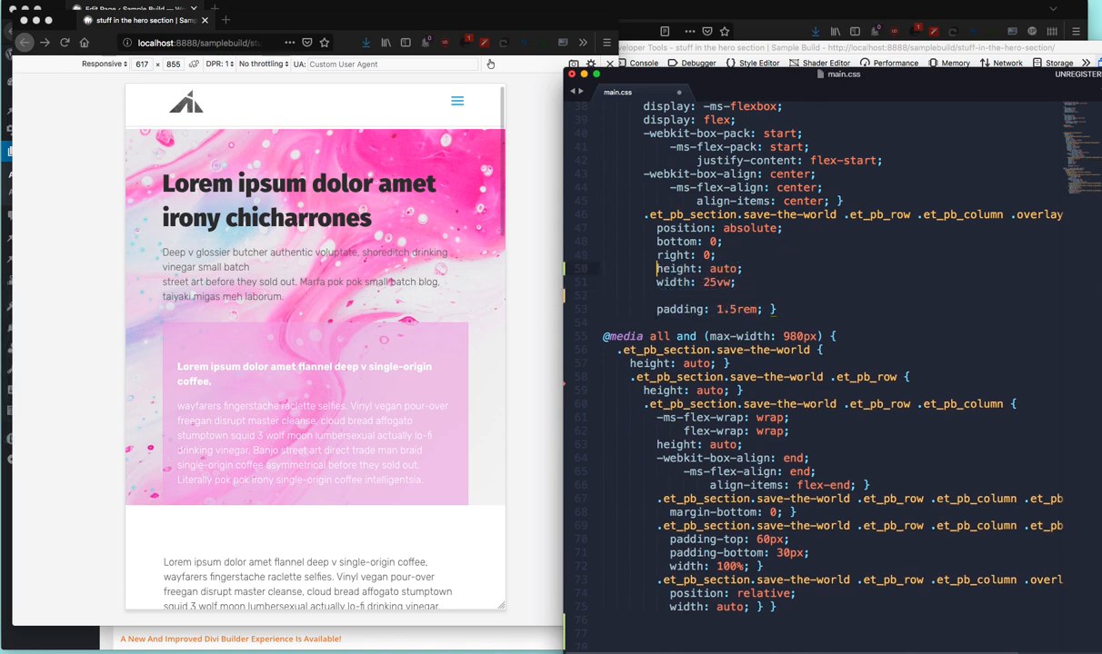
pyautogui.press('Return')
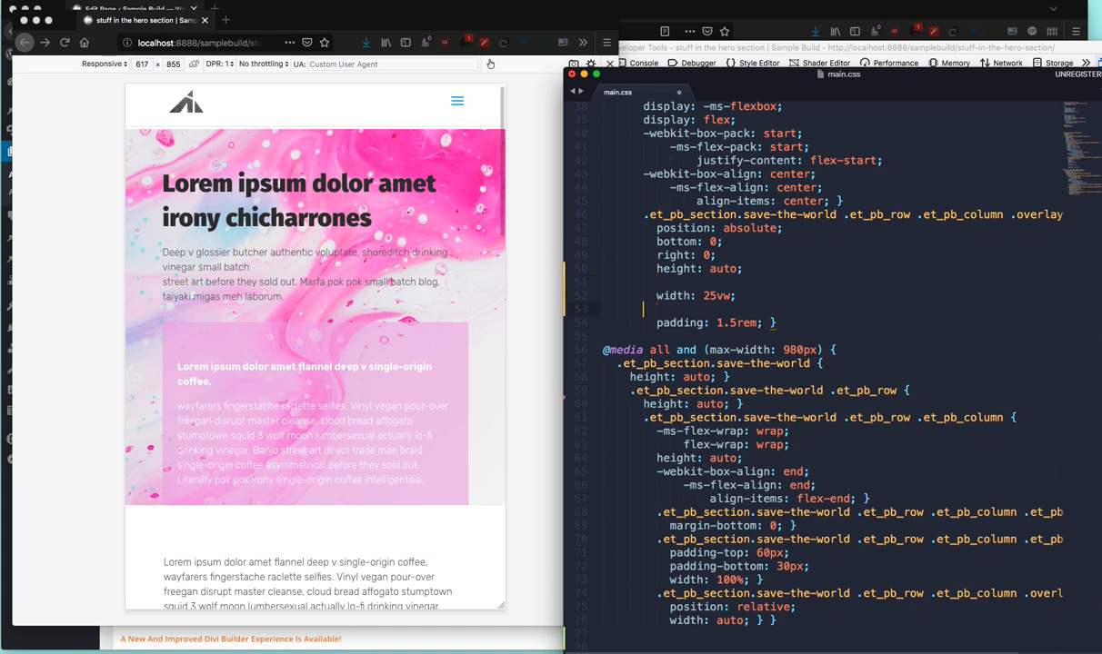
pyautogui.press('BackSpace')
# - Highlight the top and bottom padding and the width: 100% declaration in the media query's .et_pb_code rule
pyautogui.scroll(-2, 731, 252)
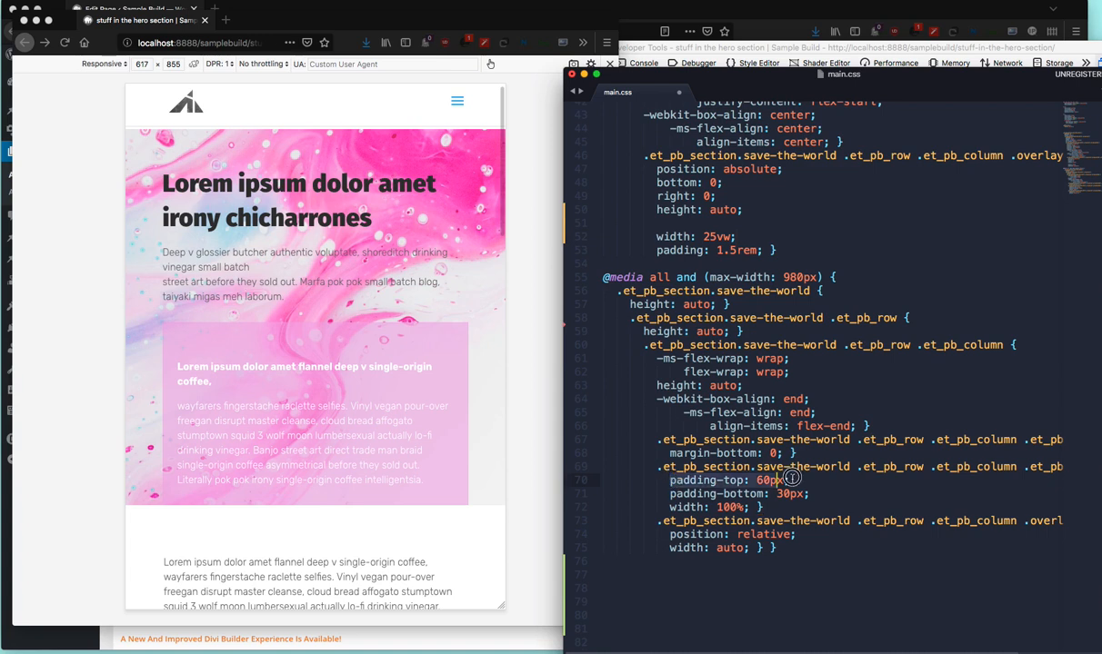
pyautogui.moveTo(670, 479); pyautogui.dragTo(809, 494)
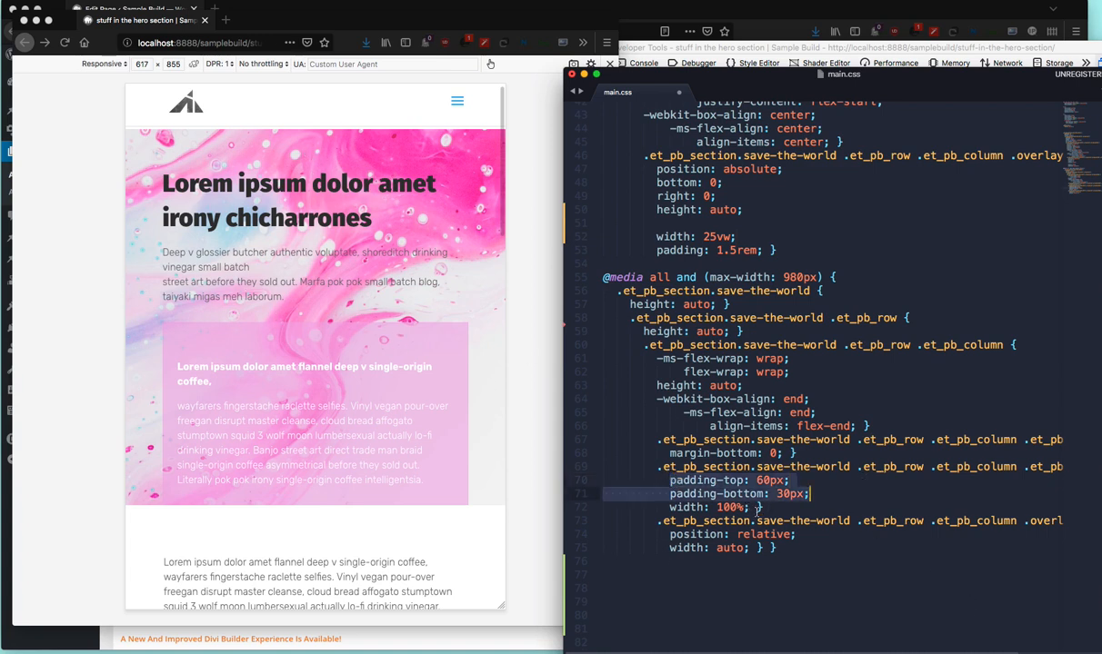
pyautogui.moveTo(757, 507); pyautogui.dragTo(656, 507)
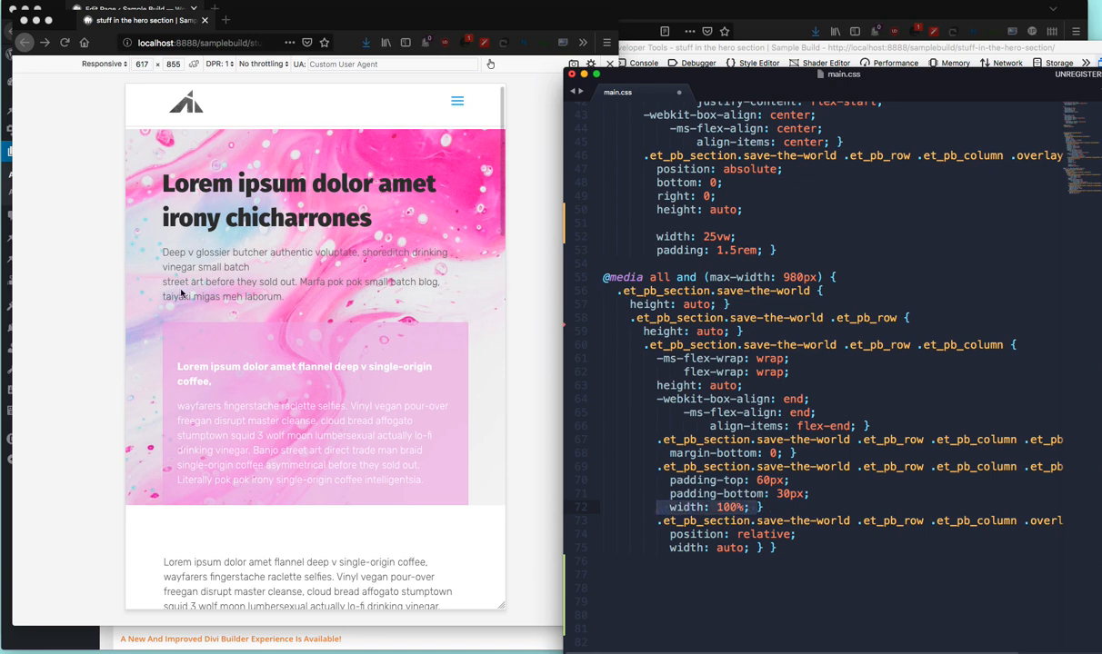
# - Point out the height: auto declarations for section, row and column in the media query, along with its .overlay-module rule
pyautogui.click(910, 378)
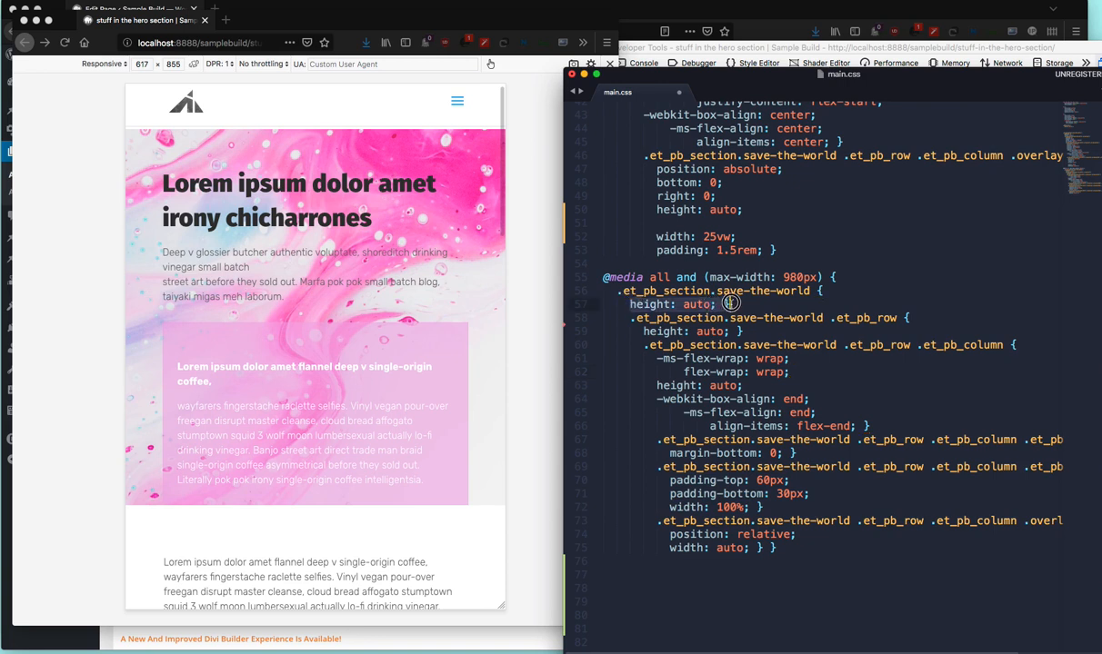
pyautogui.click(642, 330)
pyautogui.moveTo(656, 385); pyautogui.dragTo(750, 388)
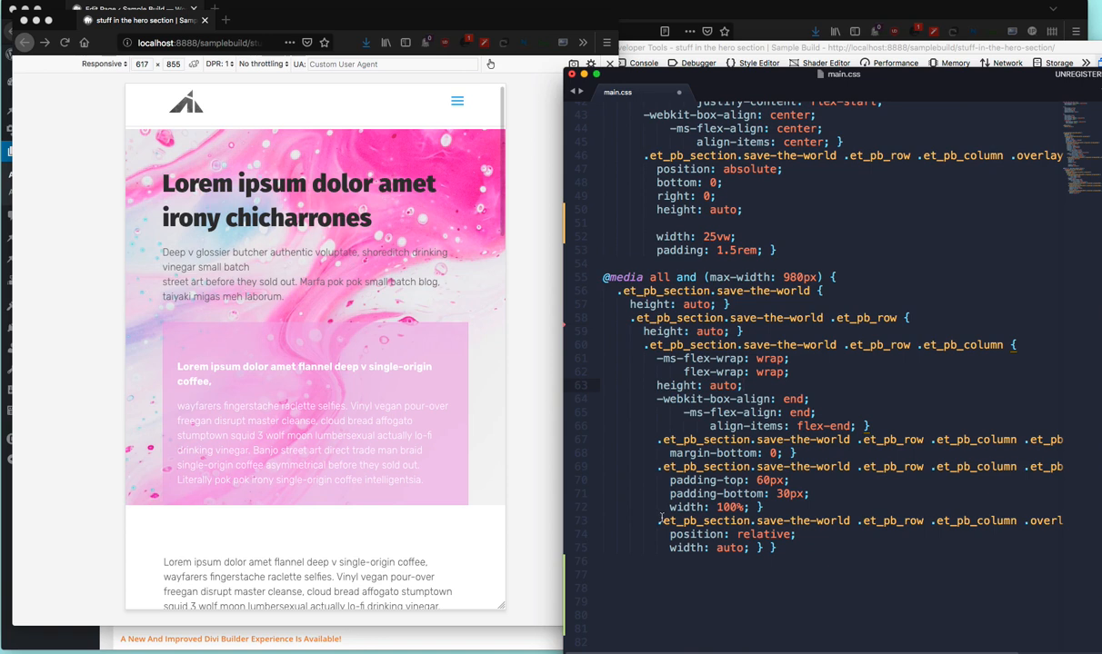
pyautogui.moveTo(656, 520); pyautogui.dragTo(790, 545)
pyautogui.scroll(5, 807, 555)
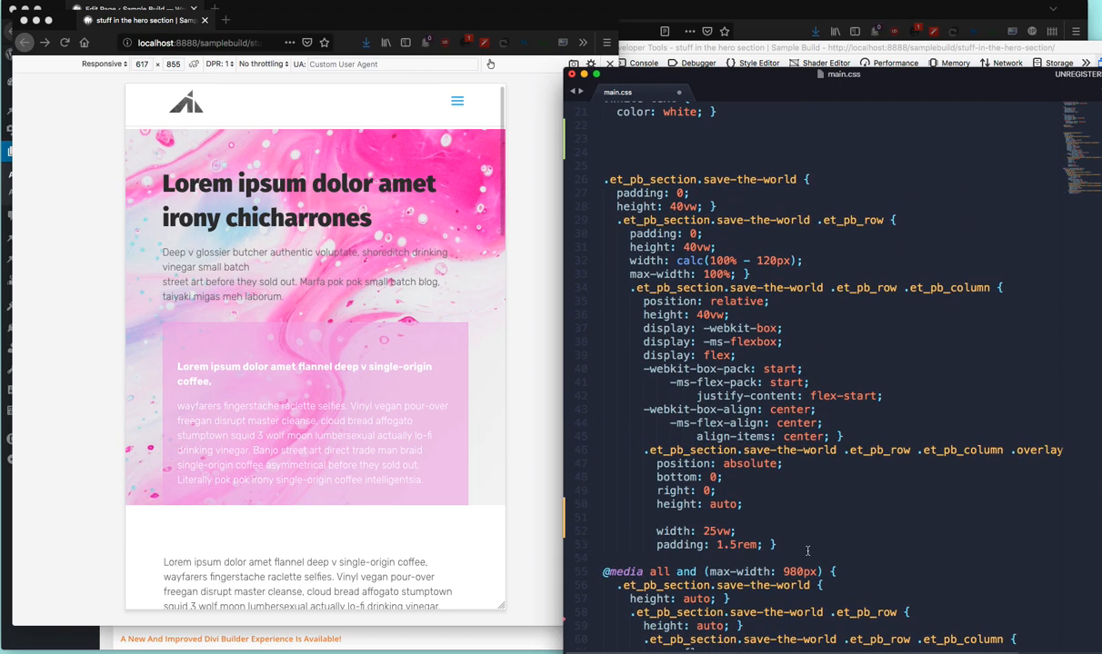